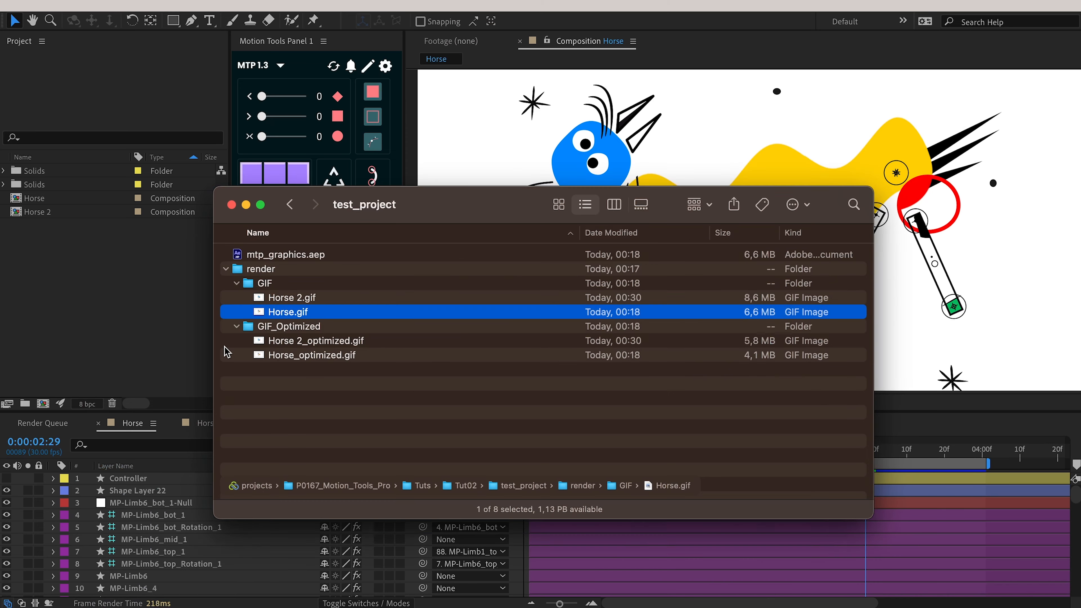
Quick Look Horse_optimized.gif, Horse 2_optimized.gif and Horse 2.gif in Finder to check they animate.
click(306, 355)
key(space)
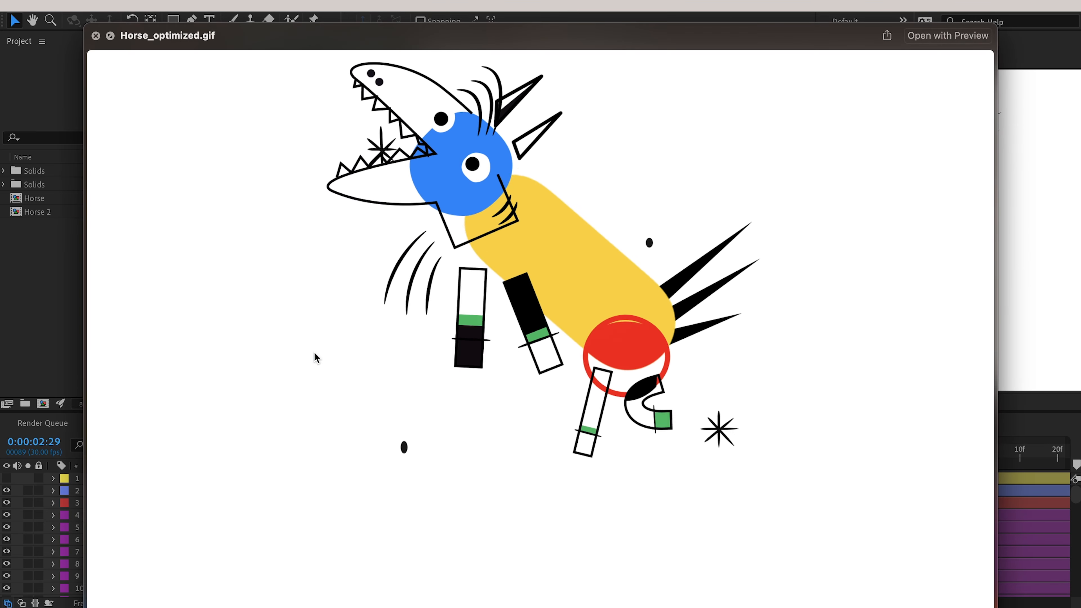
key(space)
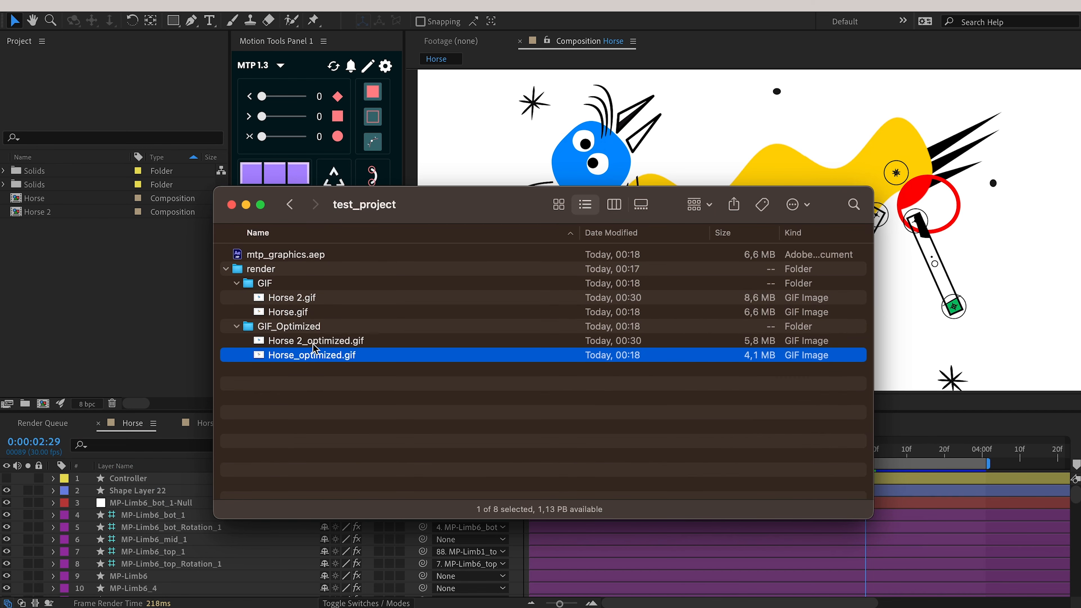
click(317, 343)
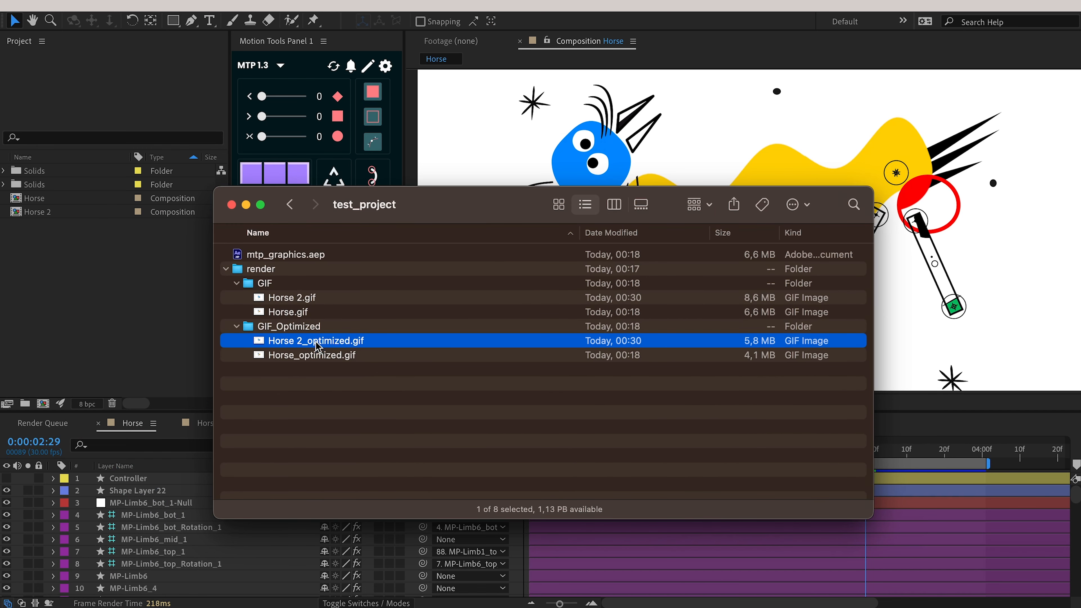
key(space)
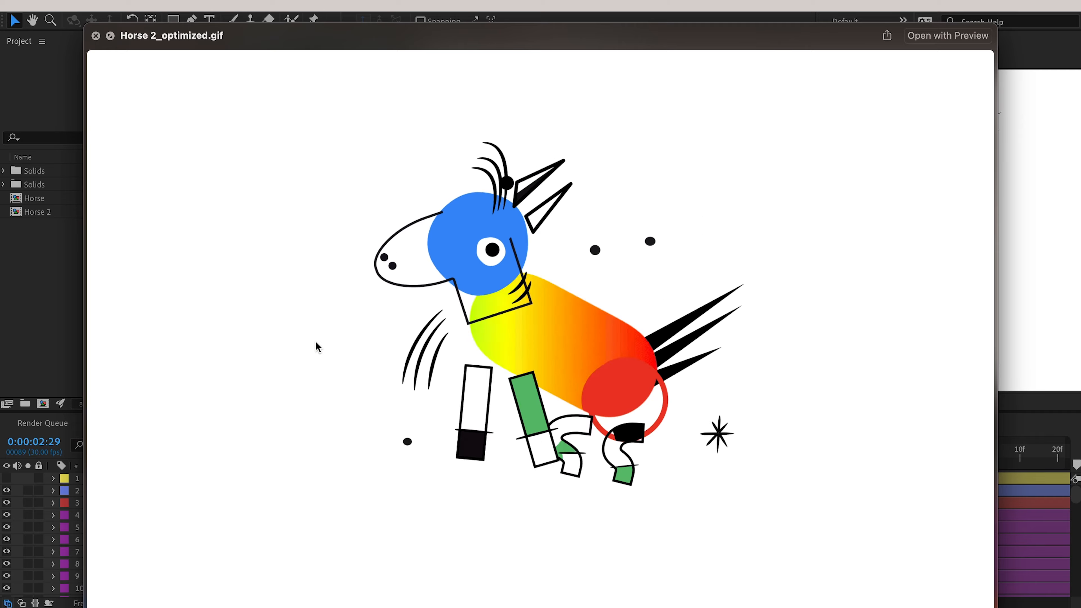
key(space)
click(294, 298)
key(space)
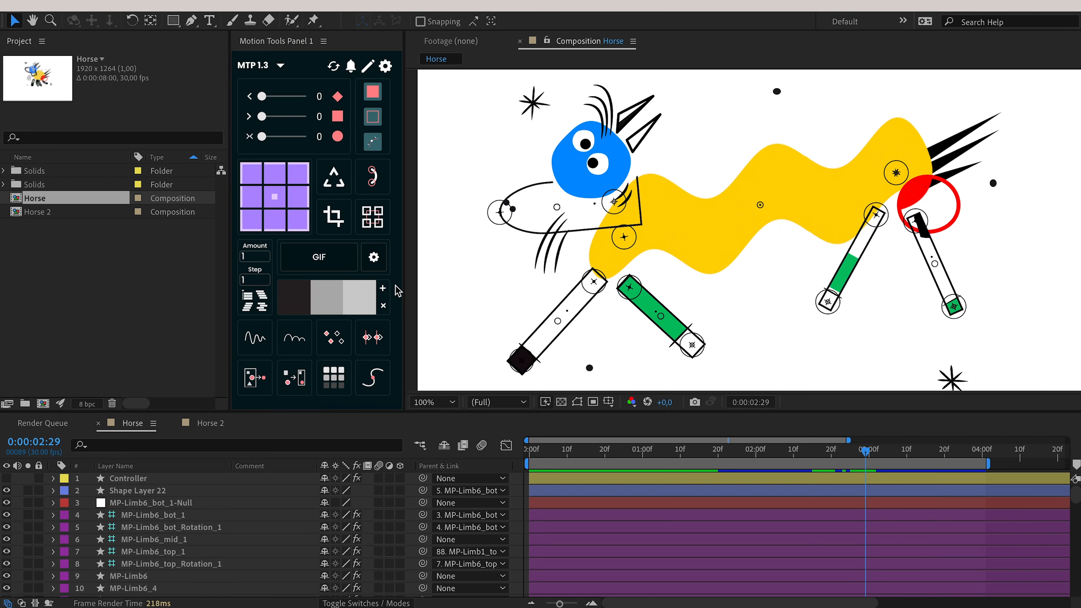
Open the GIF export settings, pick an export folder, and turn Custom Location off.
click(374, 257)
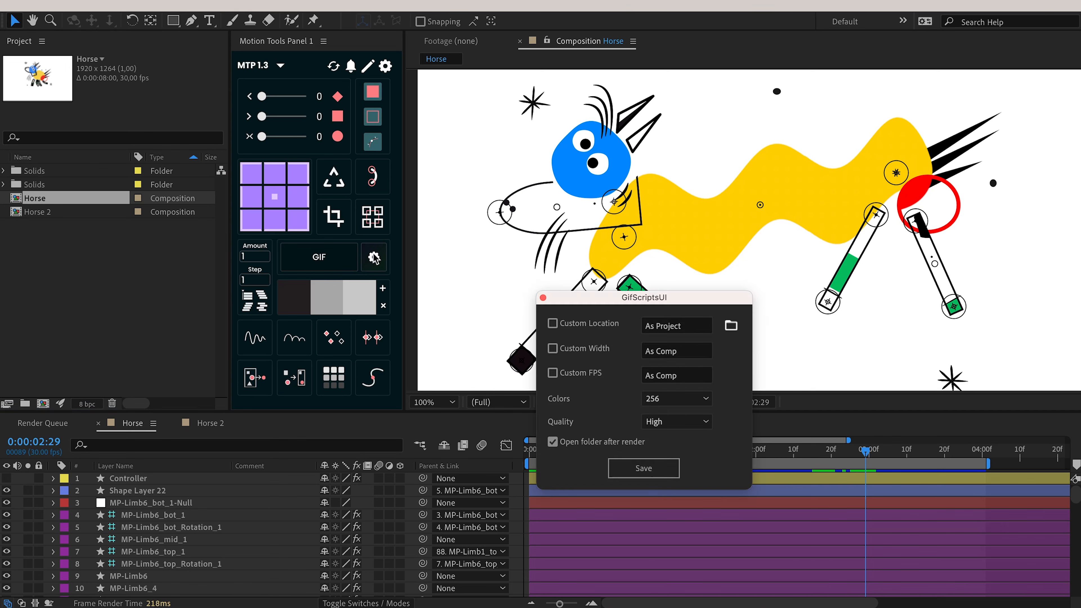
drag(596, 301, 471, 235)
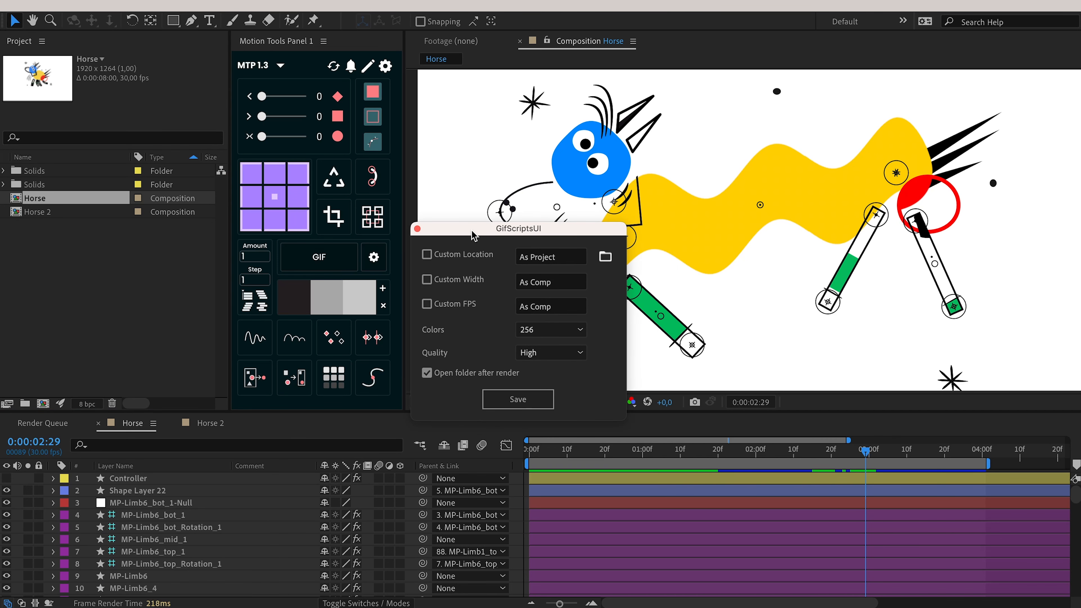
click(553, 258)
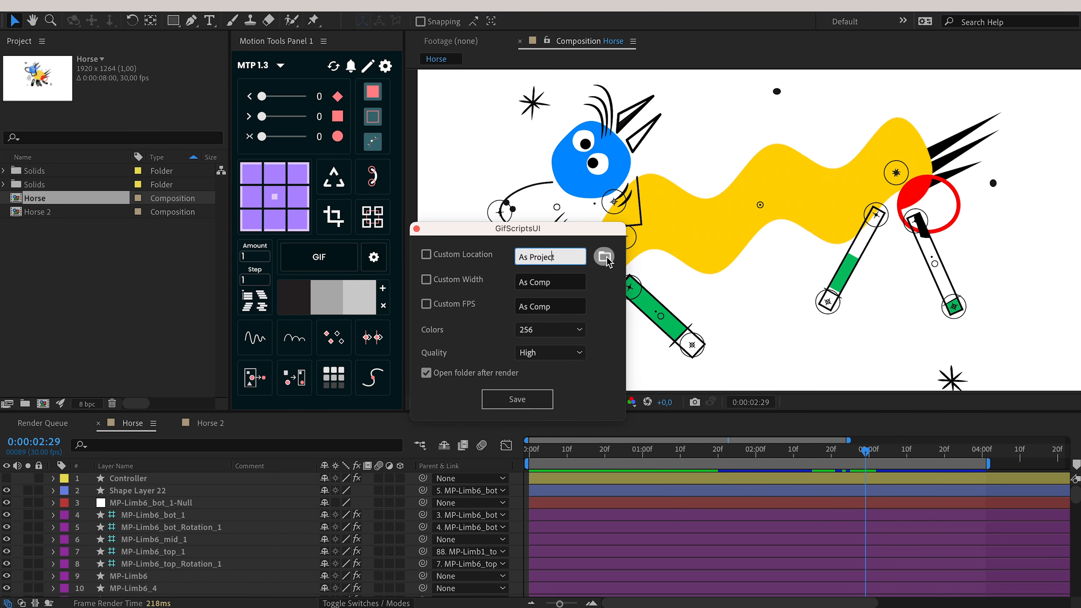
click(605, 258)
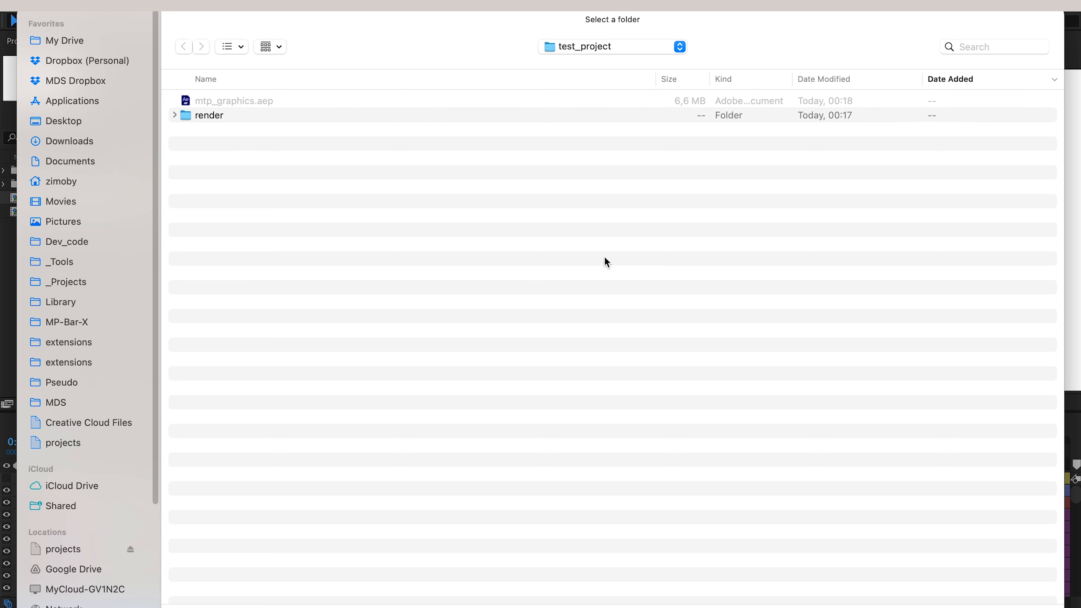
key(Return)
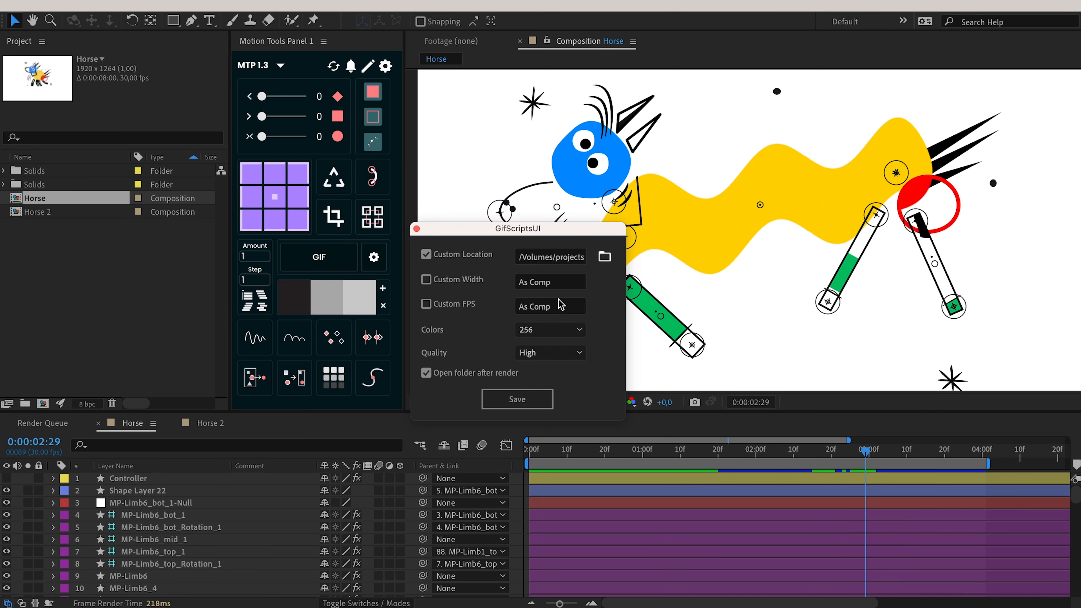
click(440, 258)
click(441, 258)
click(441, 258)
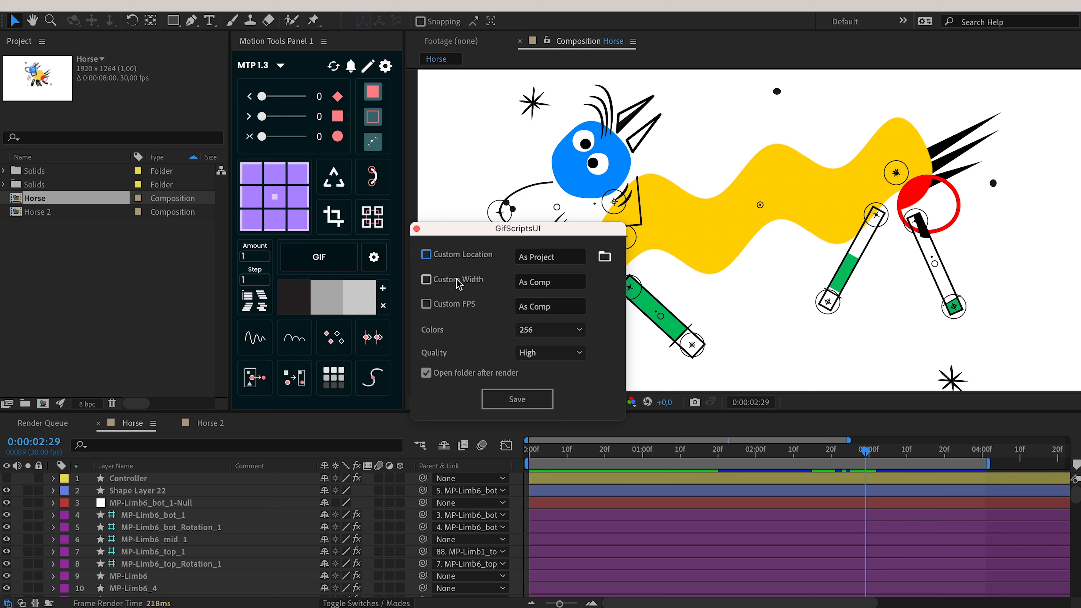
Enable Custom Width at 800 and turn on Custom FPS.
click(560, 285)
click(562, 310)
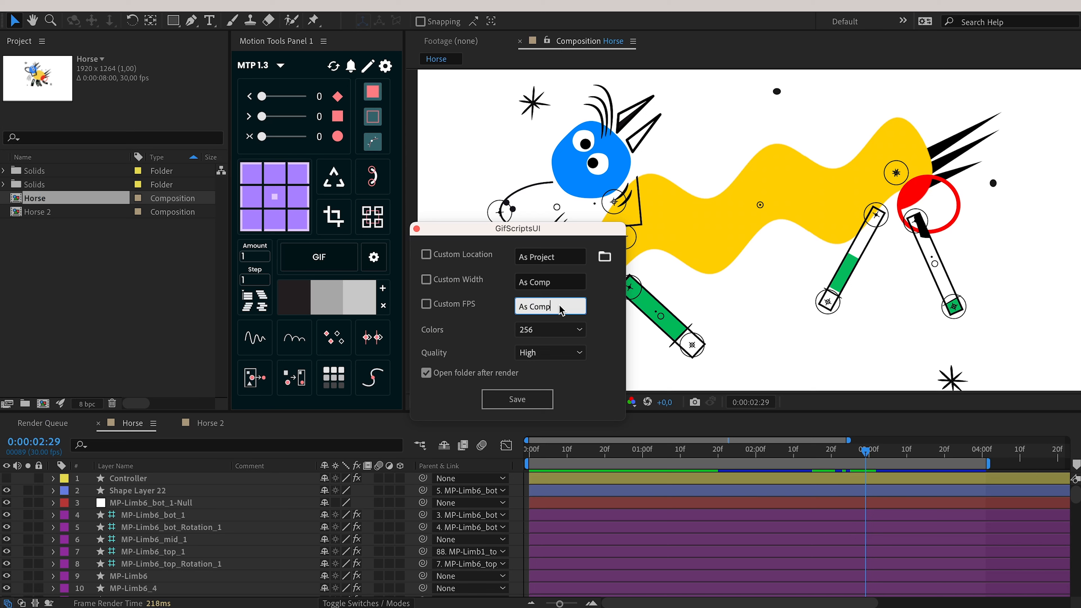
click(561, 293)
click(561, 306)
click(543, 290)
click(459, 281)
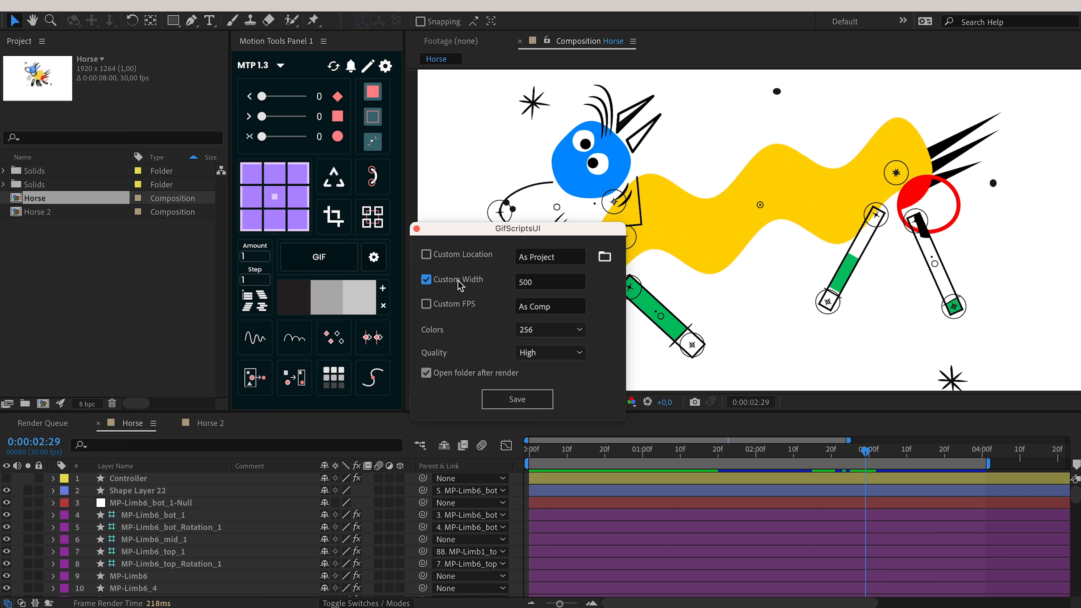
click(528, 288)
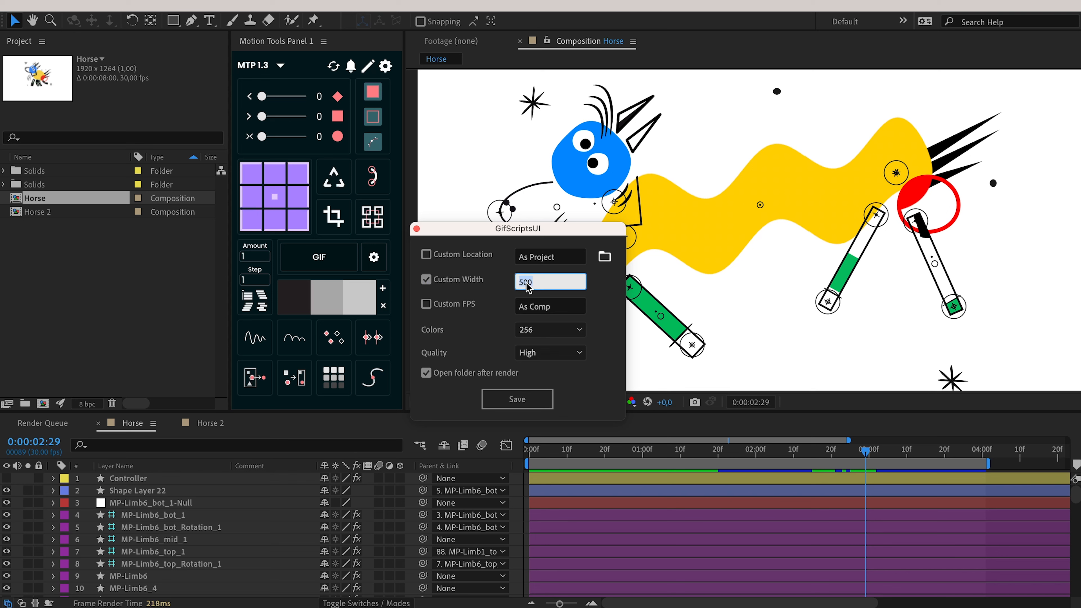
text(8)
click(464, 306)
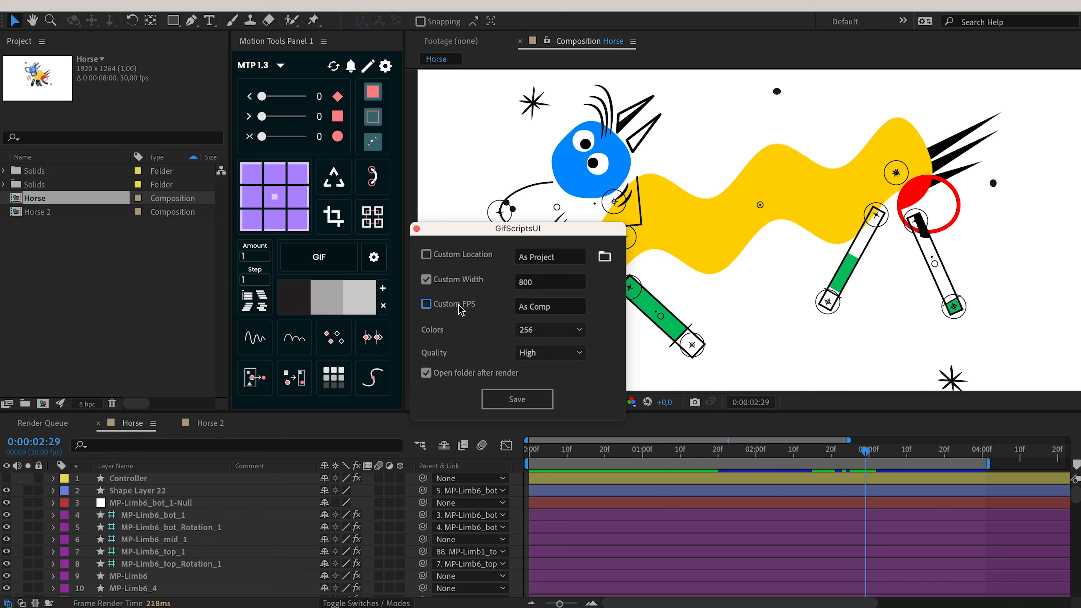
click(519, 310)
Enter 15 as the custom frame rate, then preview Horse_60_fps.gif and Horse 60 fps_optimized.gif.
text(15)
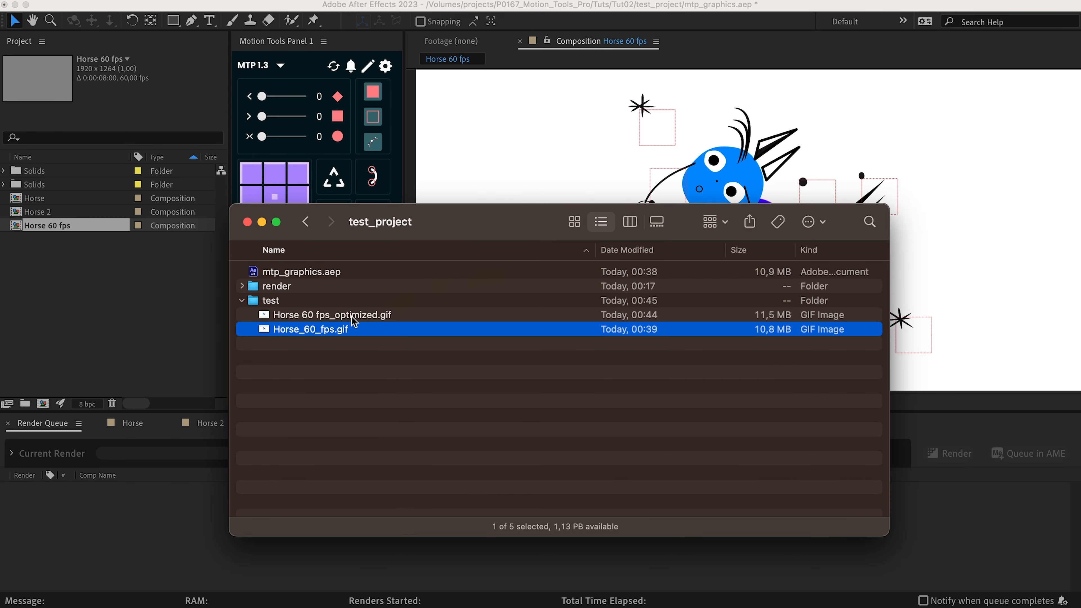
click(353, 316)
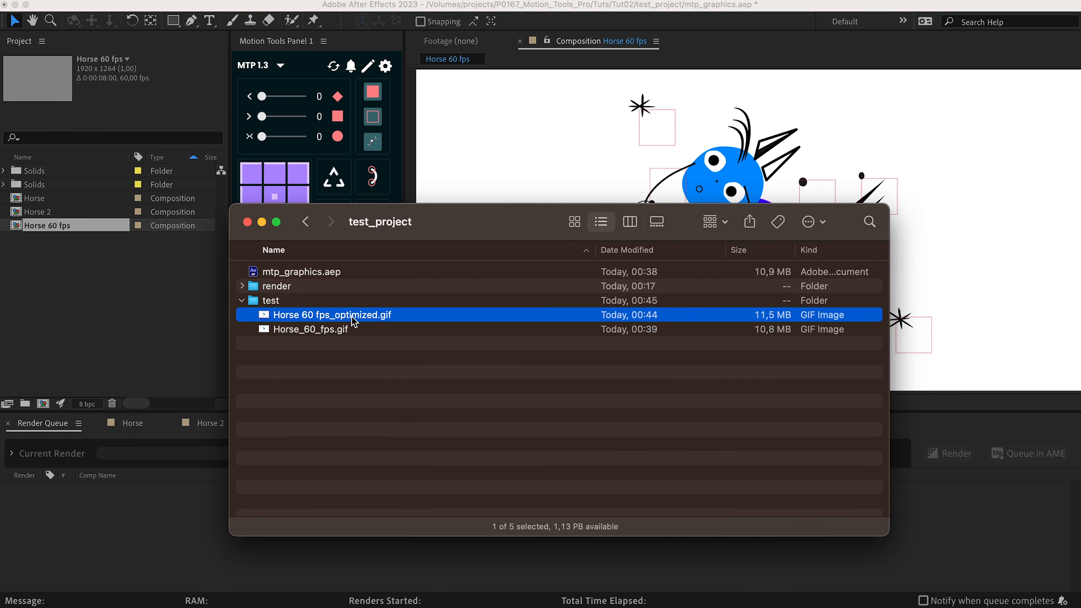
click(353, 329)
key(space)
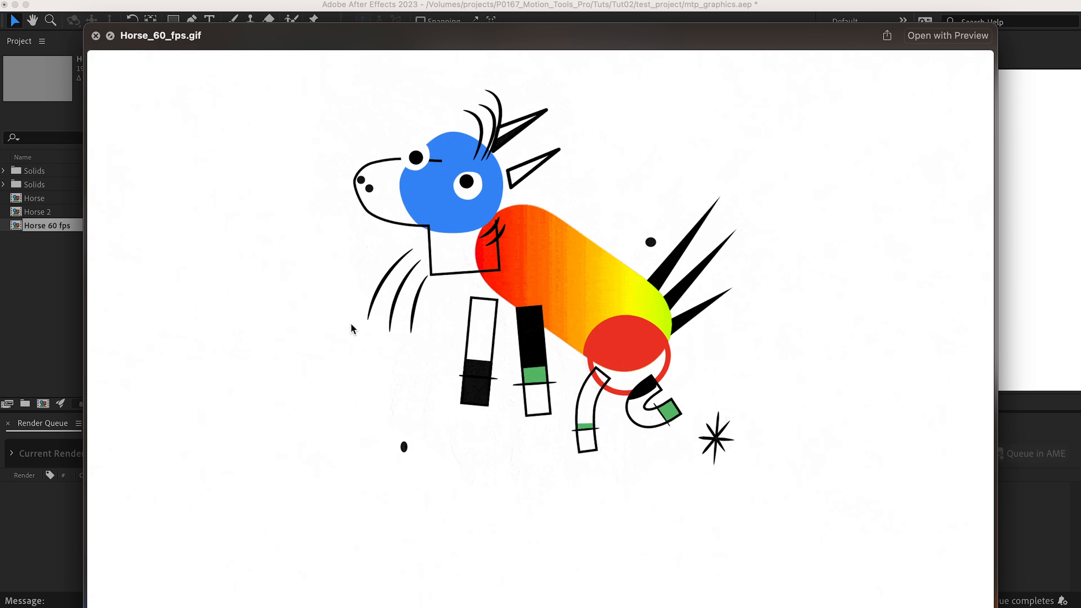
key(space)
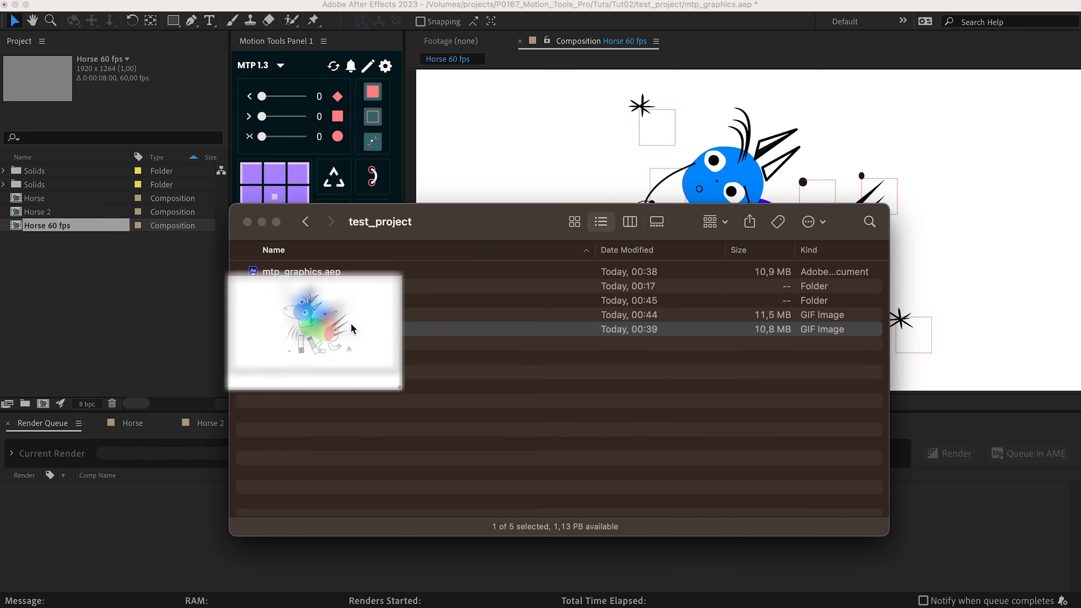
key(Up)
key(space)
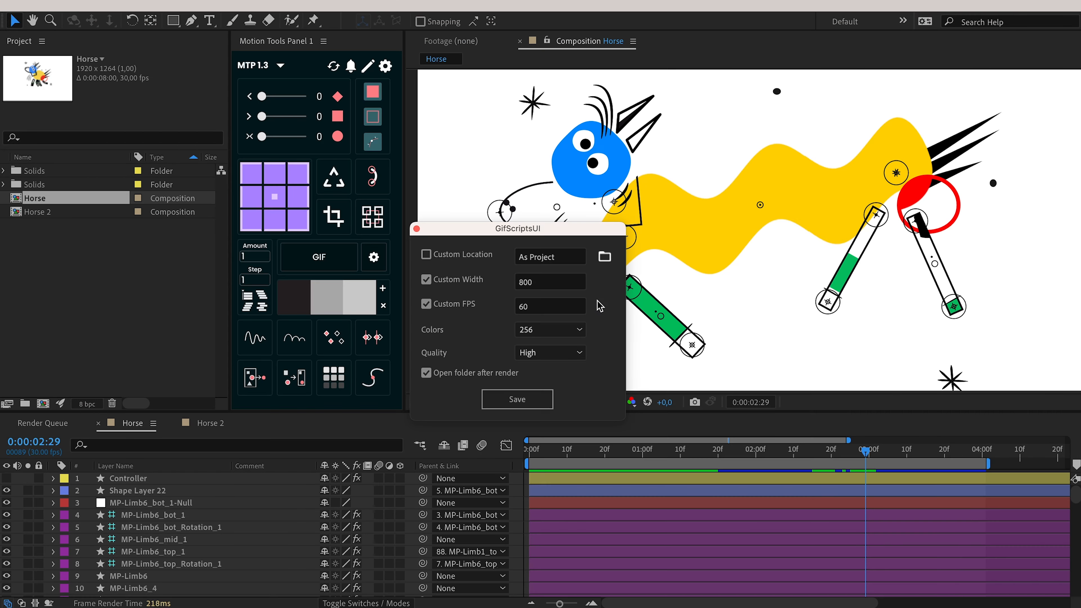
Set the GIF colour count to 256.
click(547, 329)
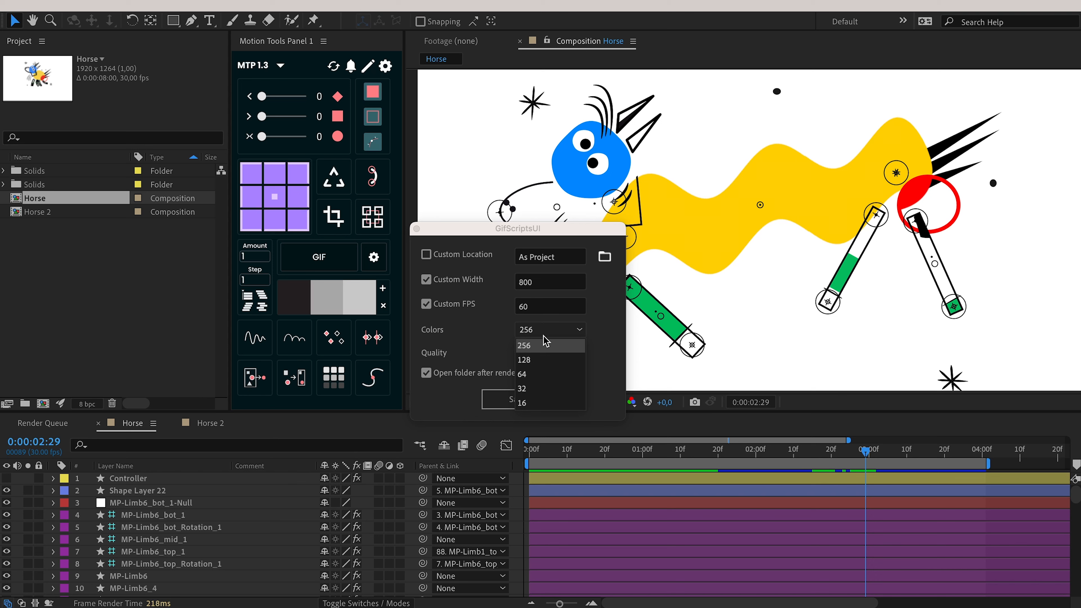
click(542, 348)
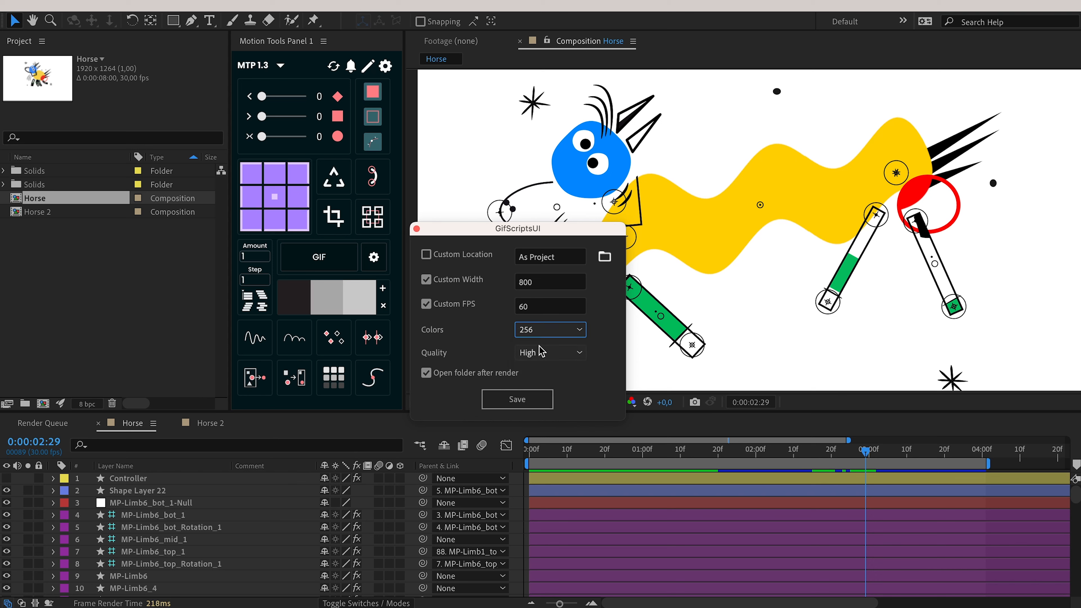
click(566, 333)
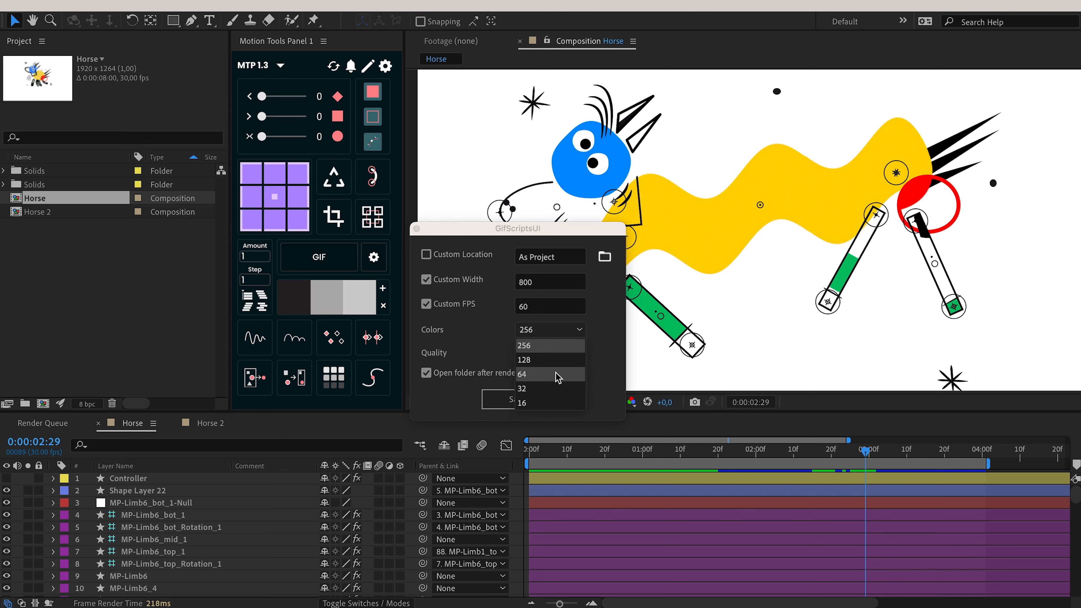
click(554, 388)
click(550, 331)
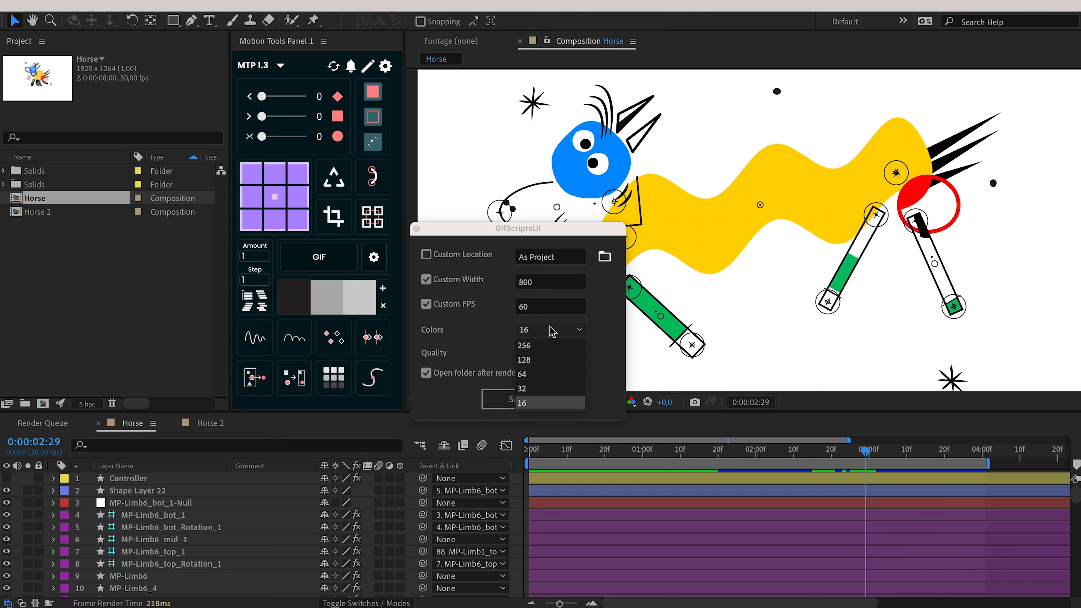
click(553, 345)
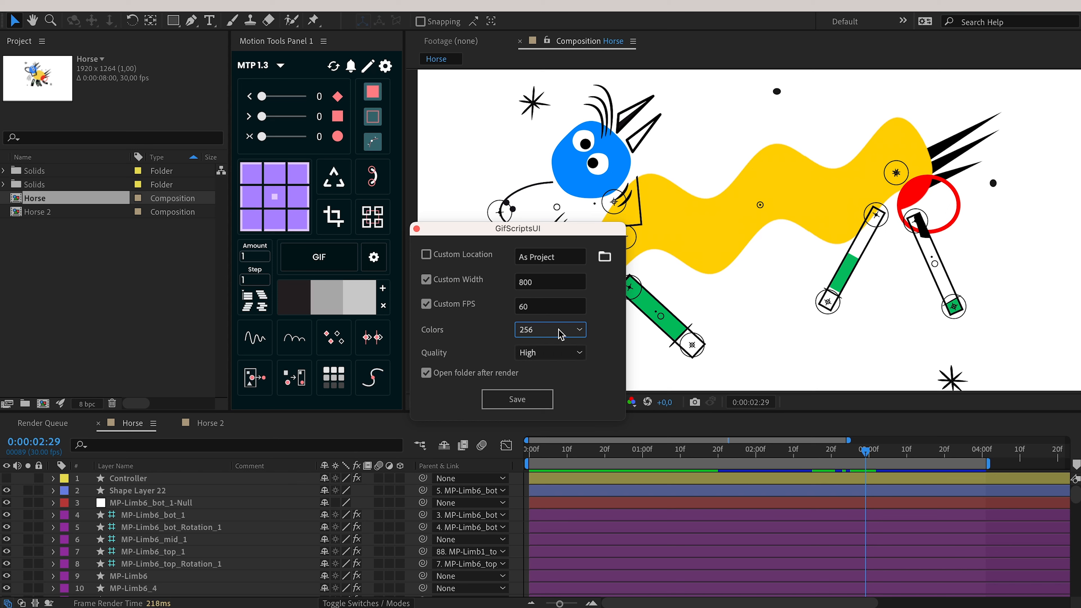
Set the GIF quality to High after briefly trying Extreme.
click(541, 353)
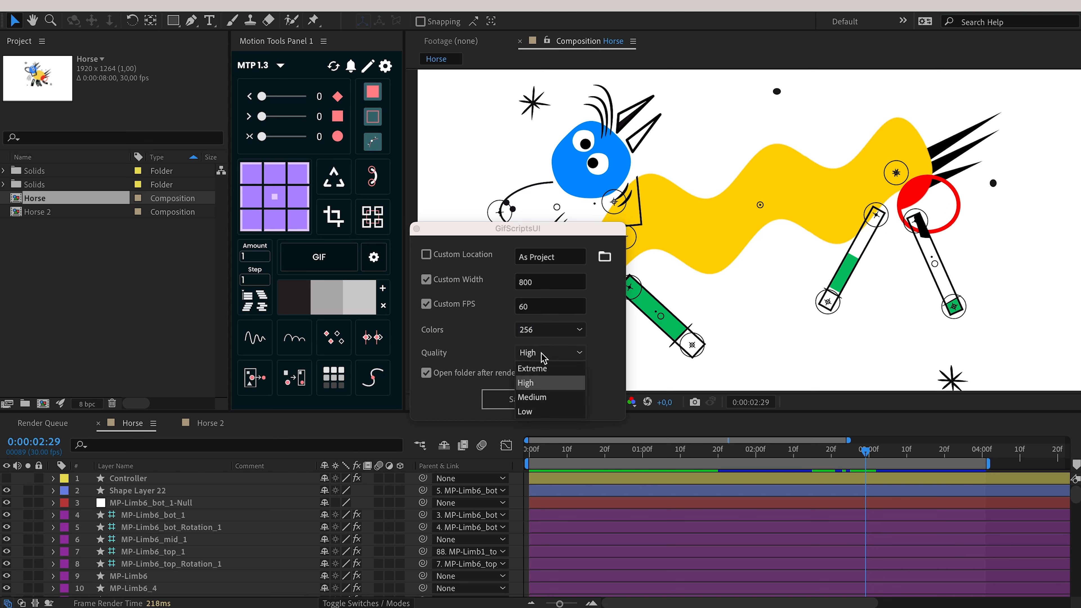
click(541, 382)
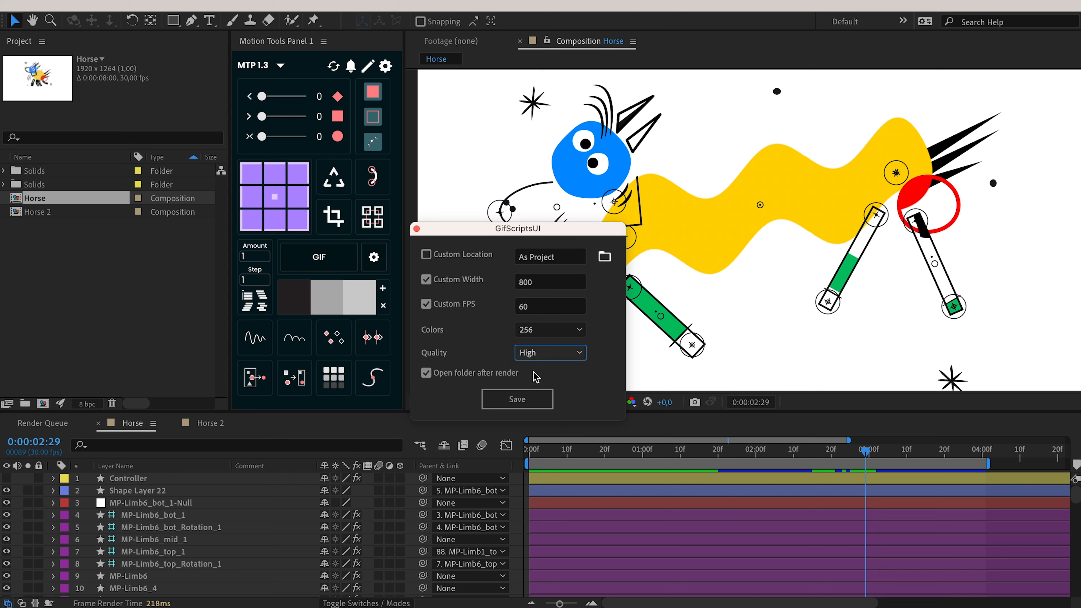
click(548, 352)
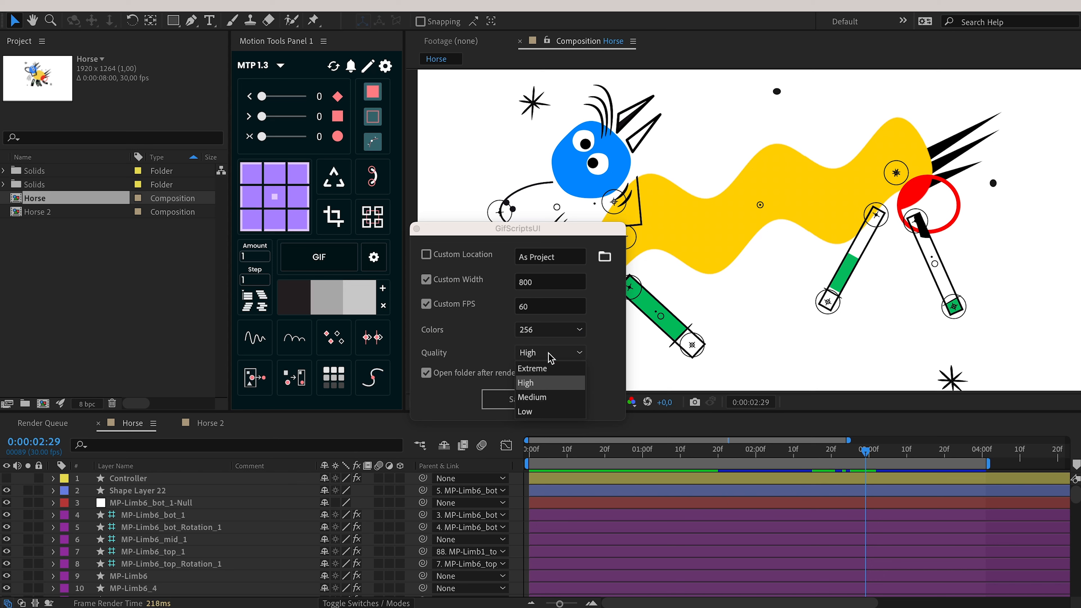
click(547, 369)
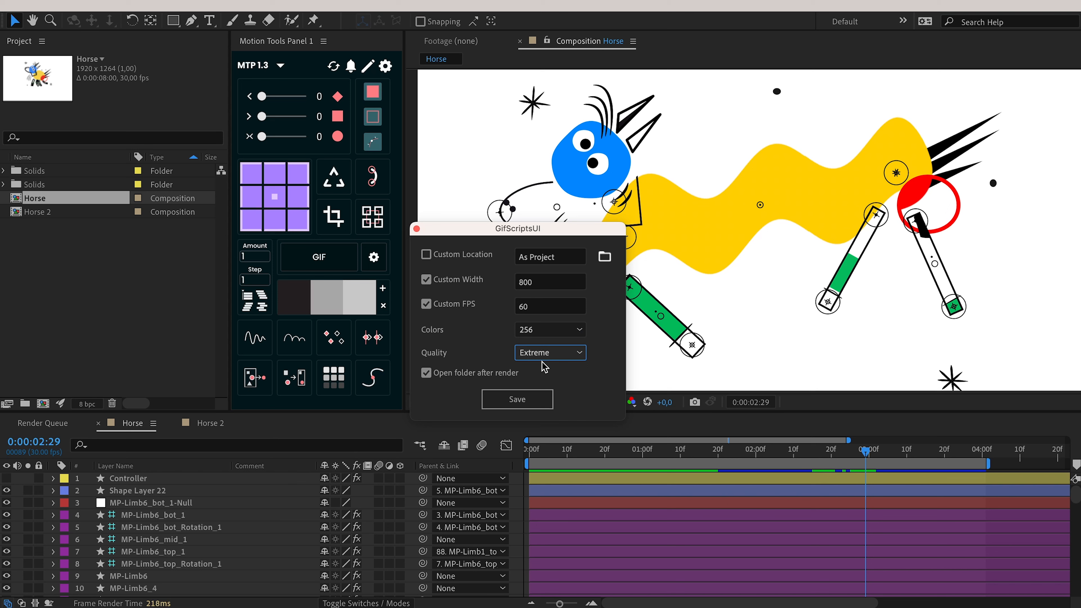
click(549, 355)
click(552, 356)
click(572, 354)
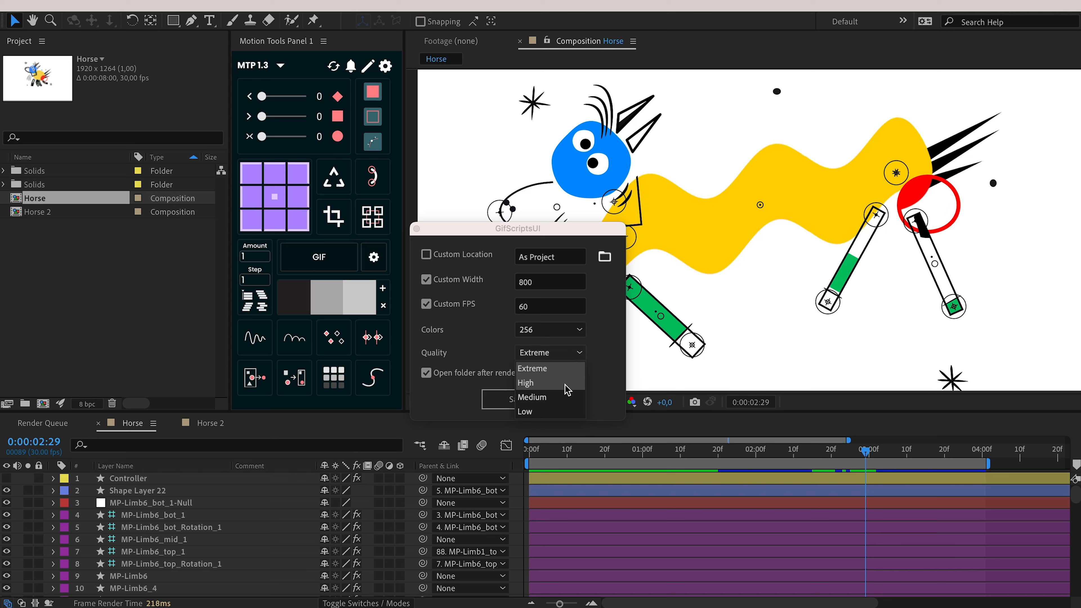
click(554, 382)
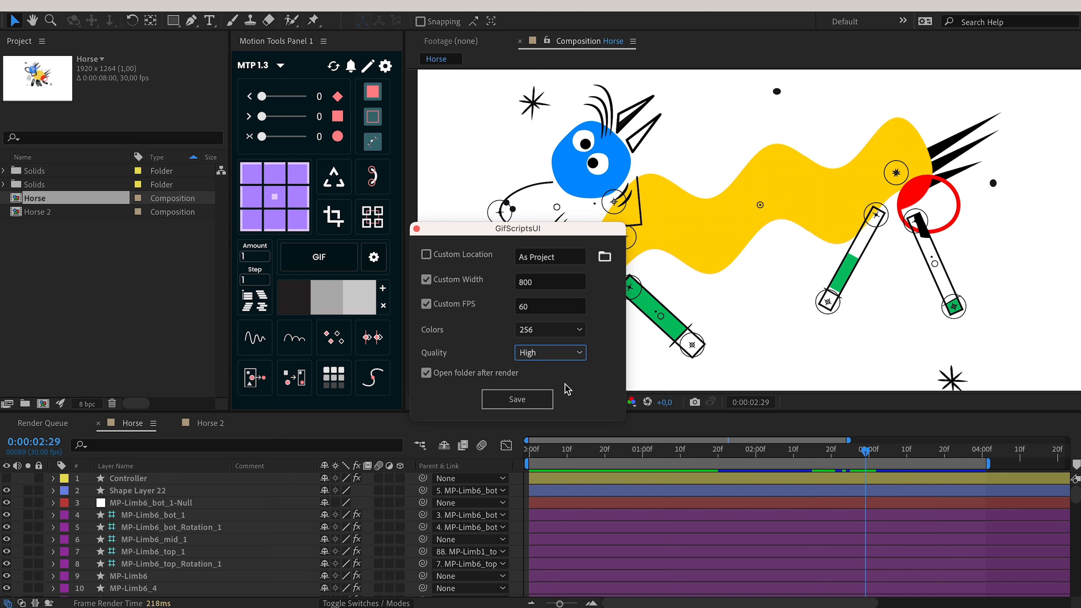
click(566, 353)
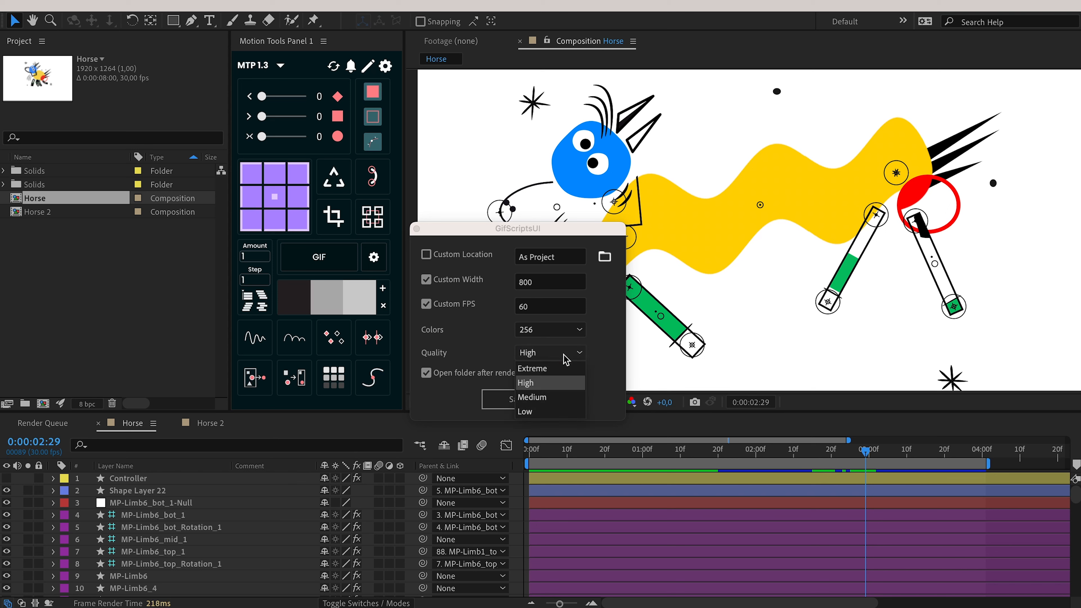
click(545, 381)
click(531, 394)
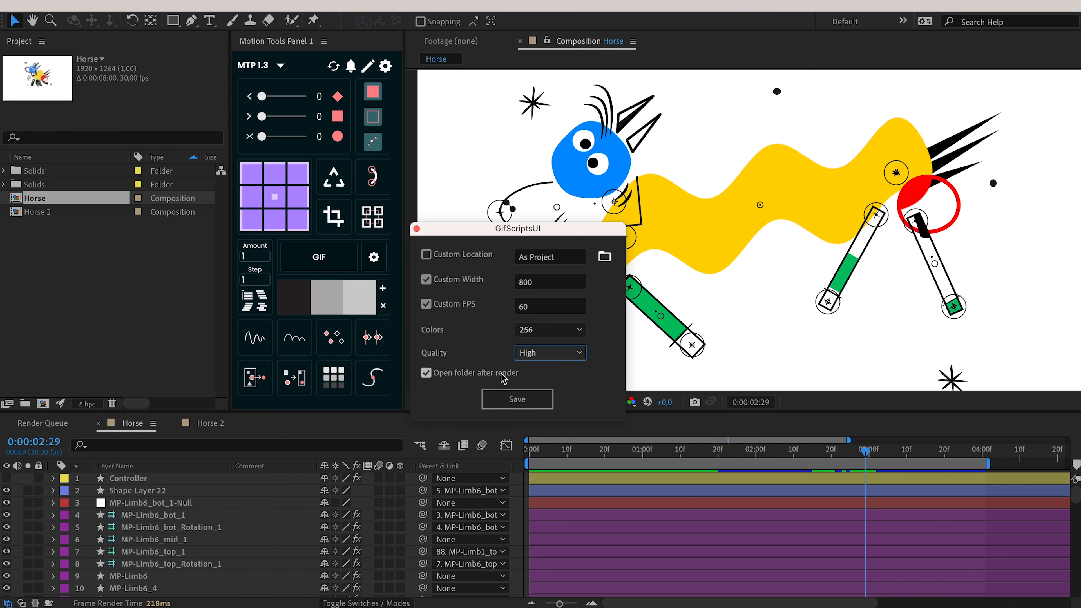
Keep 'Open folder after render' checked and save the GIF.
click(461, 380)
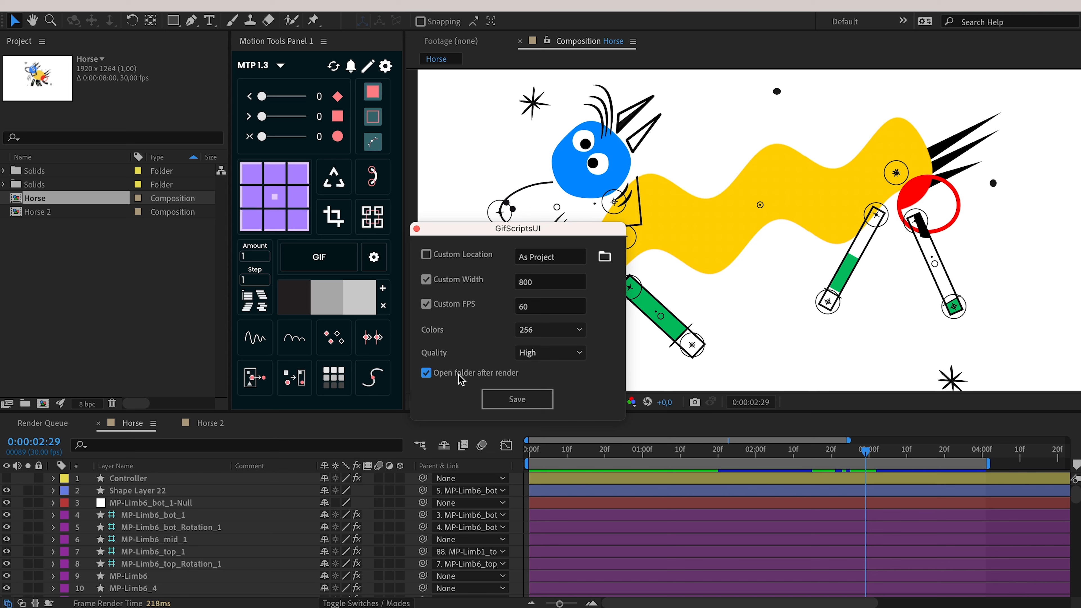
click(510, 376)
click(518, 400)
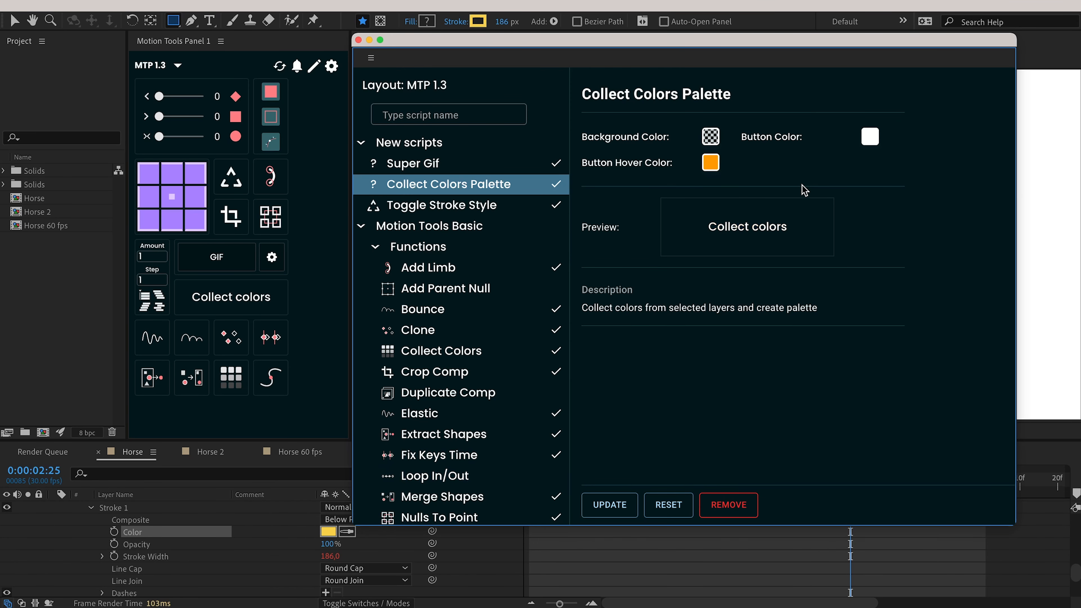
Close the layout editor and collect all the Horse composition's colours into the palette.
drag(637, 39, 643, 40)
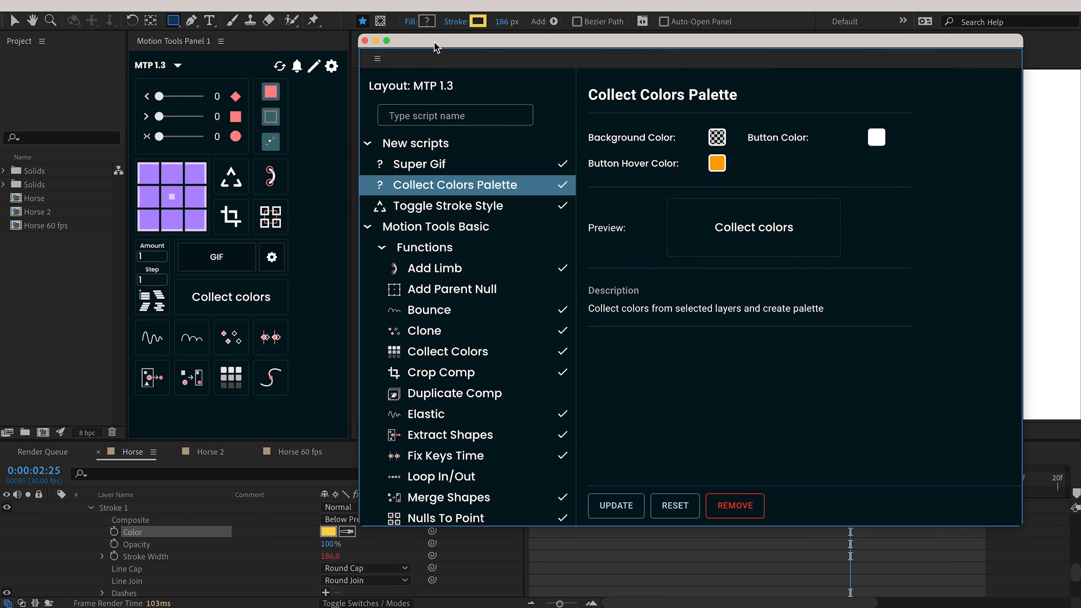
click(365, 41)
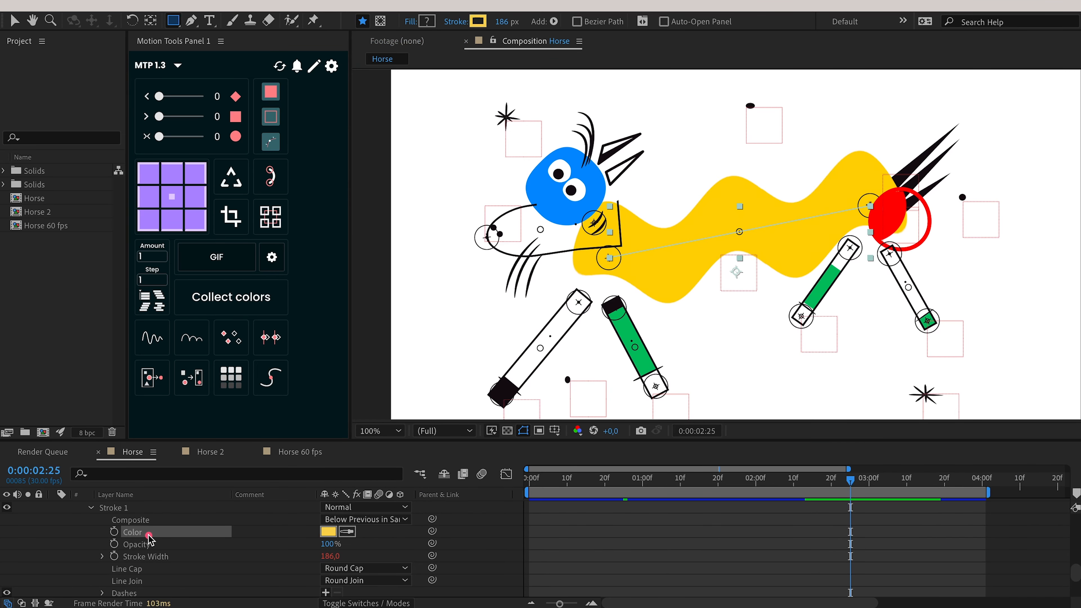
click(237, 292)
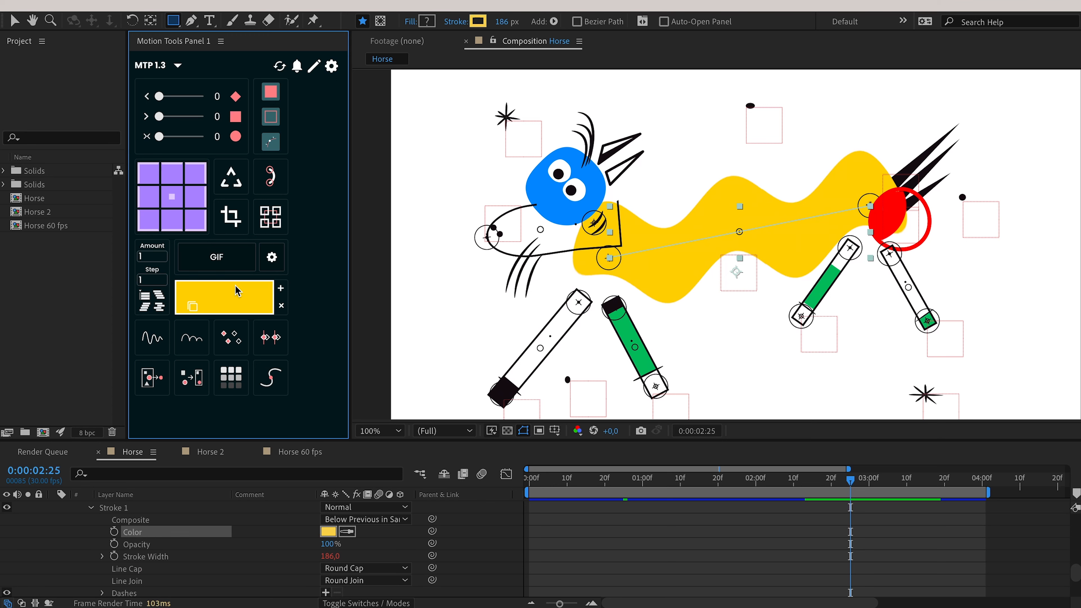
drag(213, 304, 320, 303)
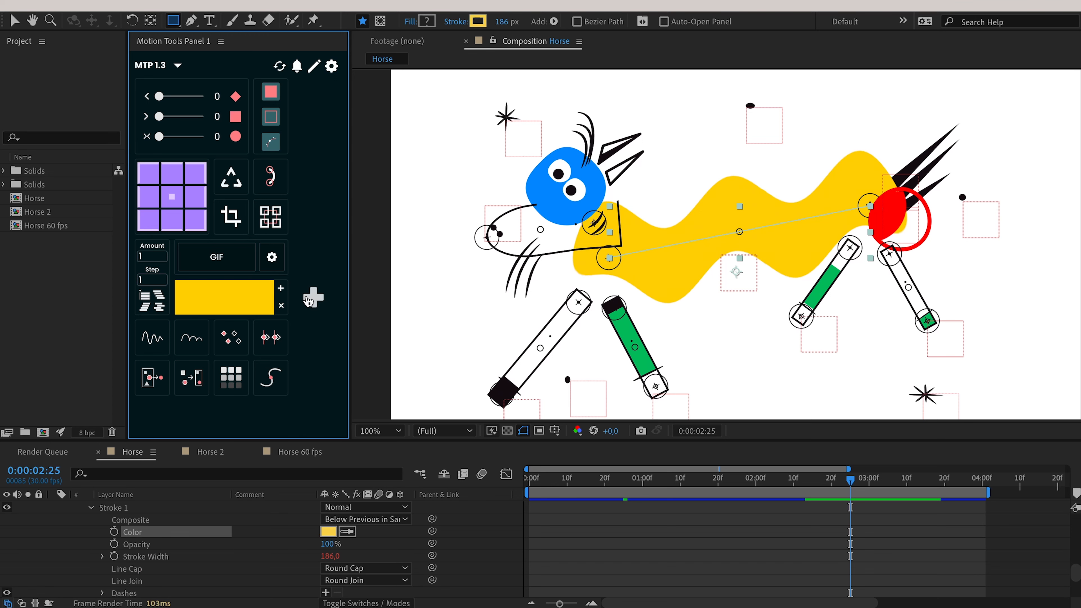
click(282, 305)
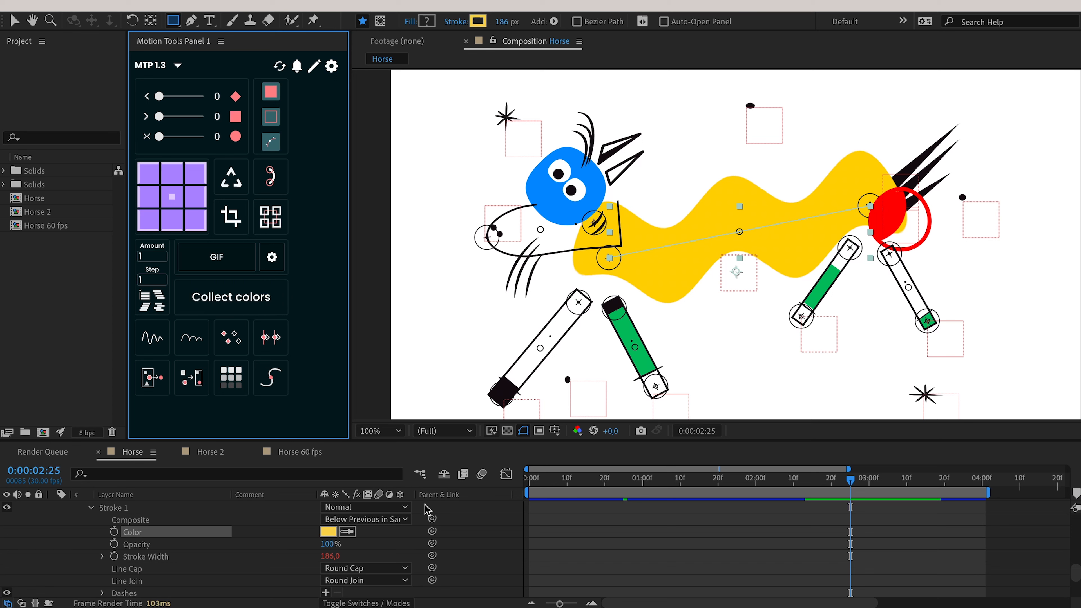
click(465, 541)
click(227, 305)
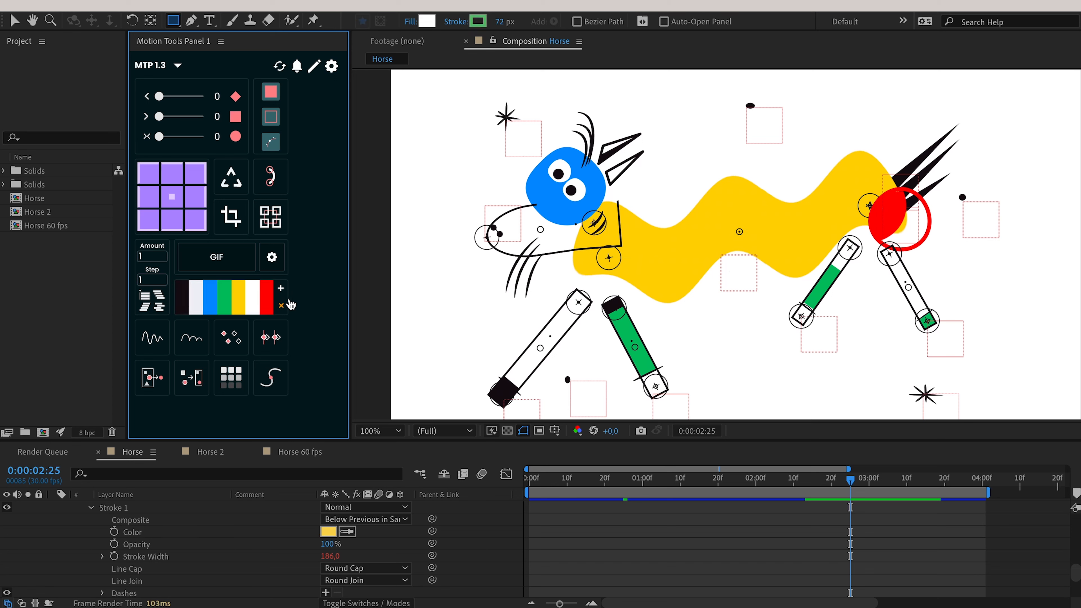
Recolour the stroke red, then green, then back to yellow from the palette.
click(154, 533)
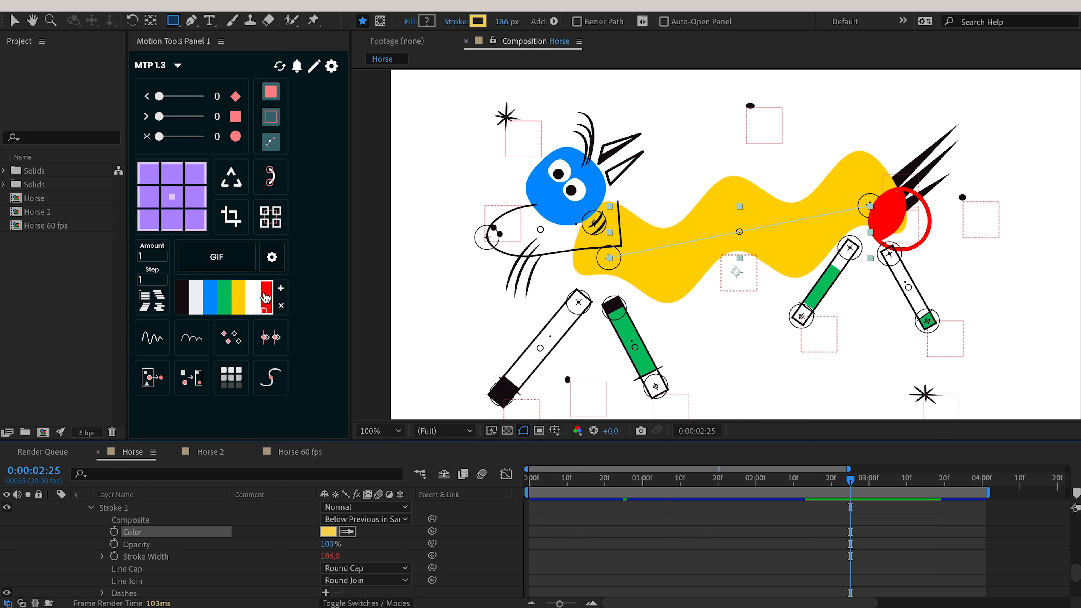
click(266, 297)
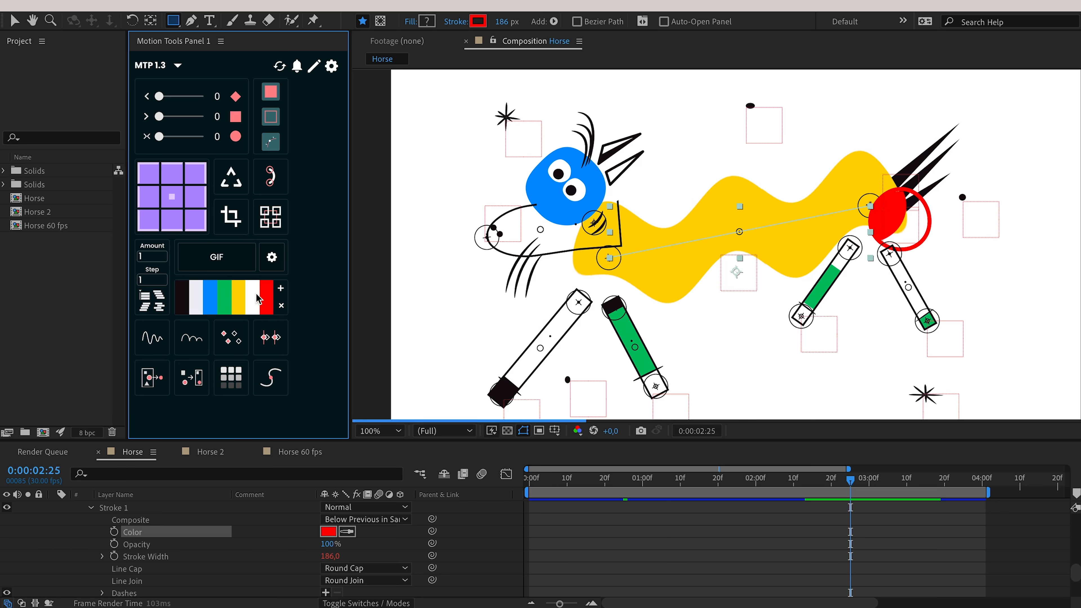
click(227, 298)
click(240, 294)
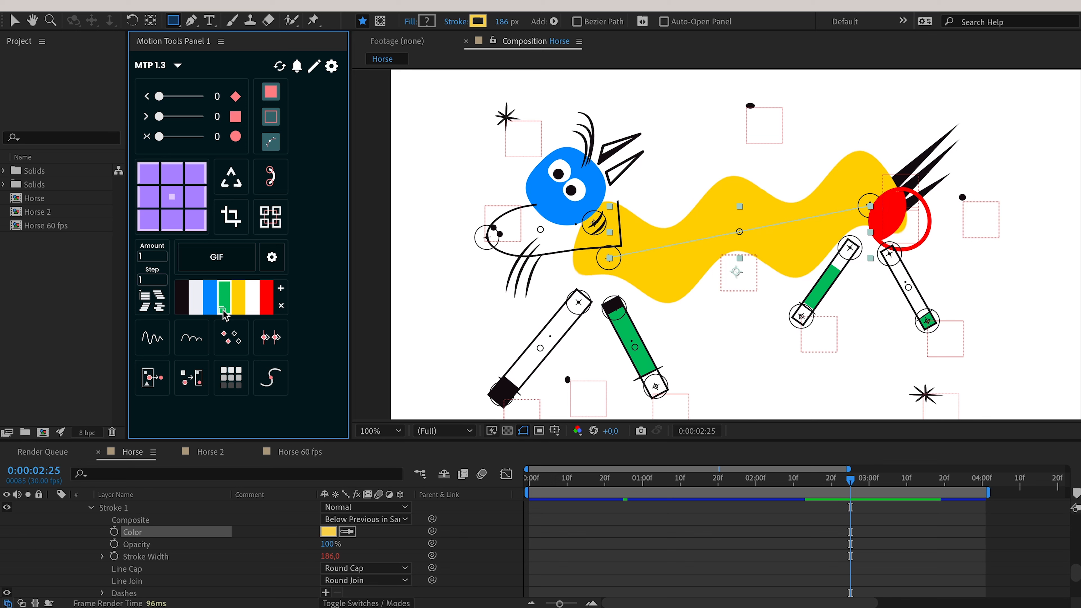
Paste a green value into the Shape Stroke Color dialog, then cancel to keep yellow.
click(477, 21)
right_click(938, 426)
click(960, 527)
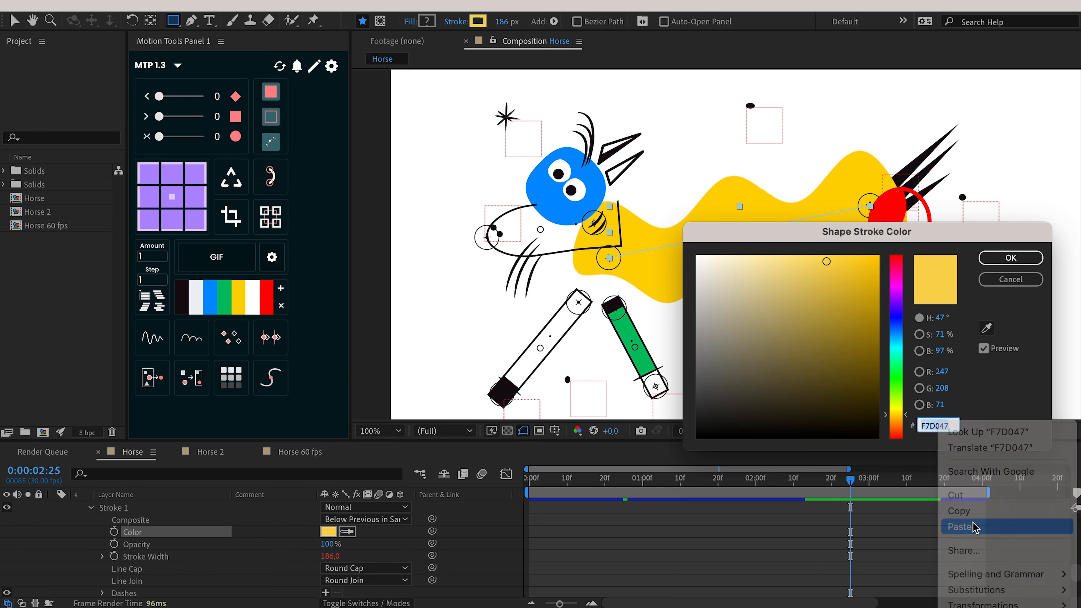
click(1010, 281)
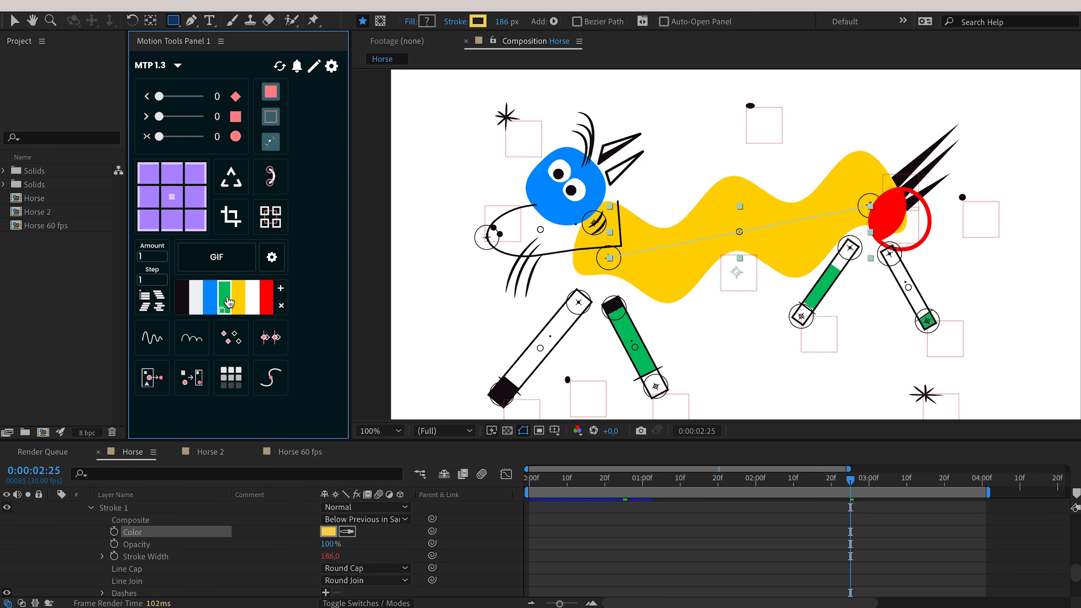
Remove red, white and yellow swatches, re-add yellow, move black to fourth, then clear the palette.
alt+click(266, 297)
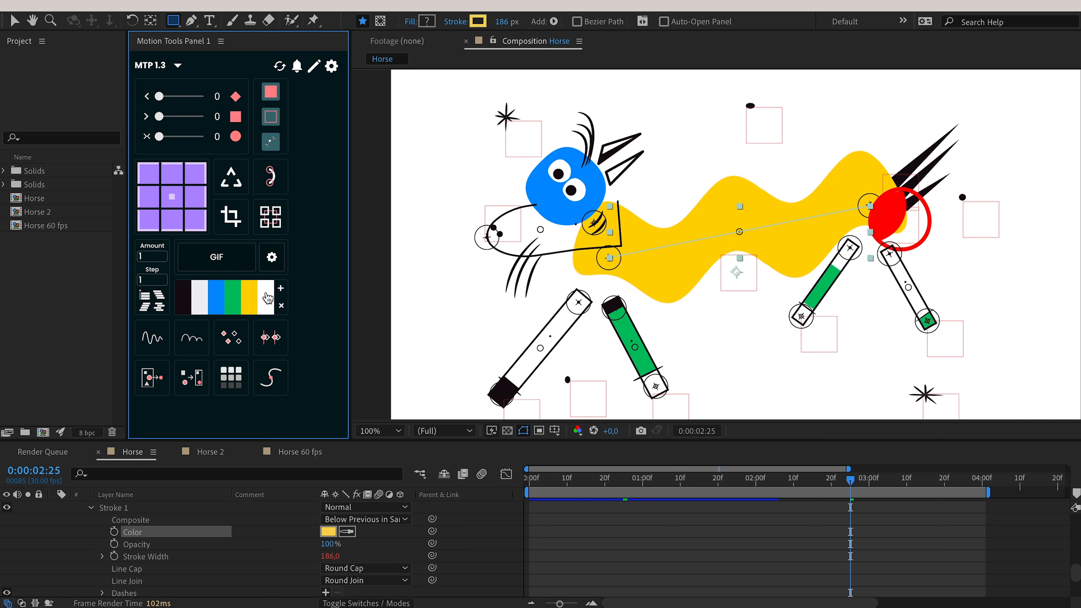
alt+click(254, 298)
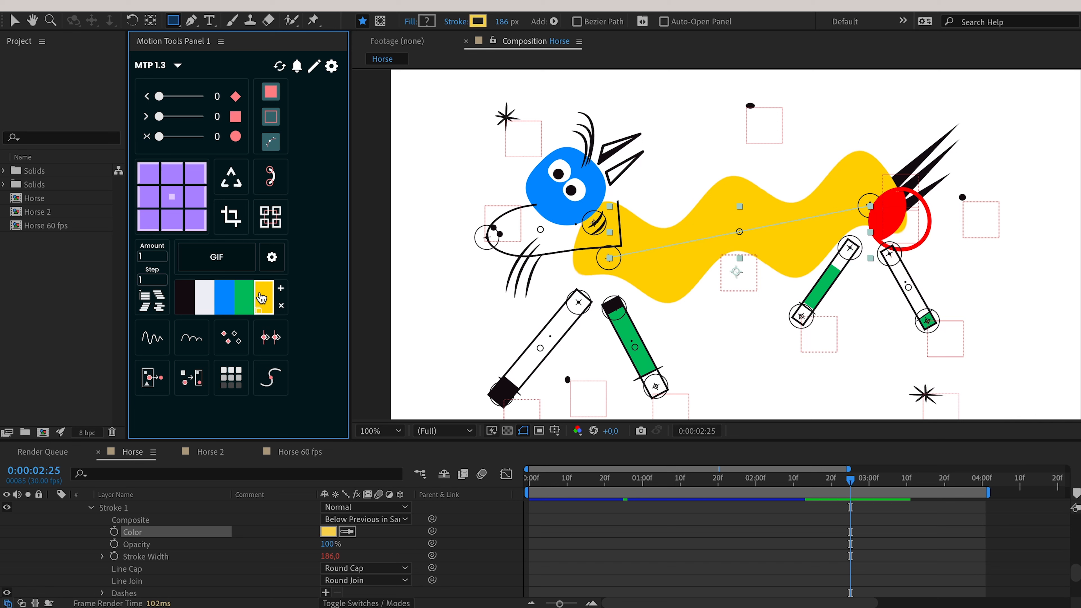
alt+click(262, 299)
click(443, 519)
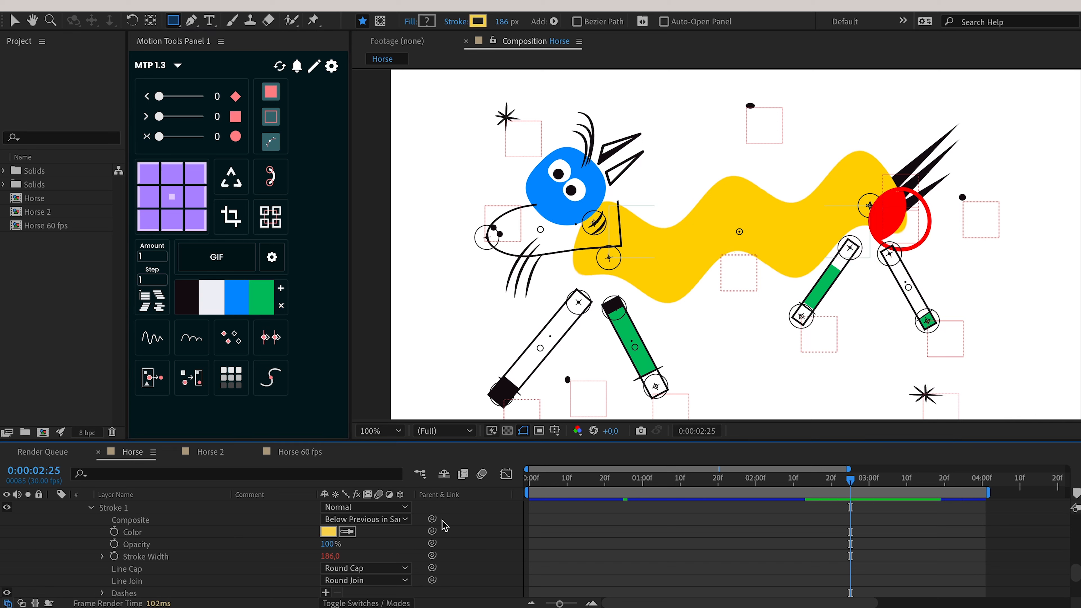
click(152, 532)
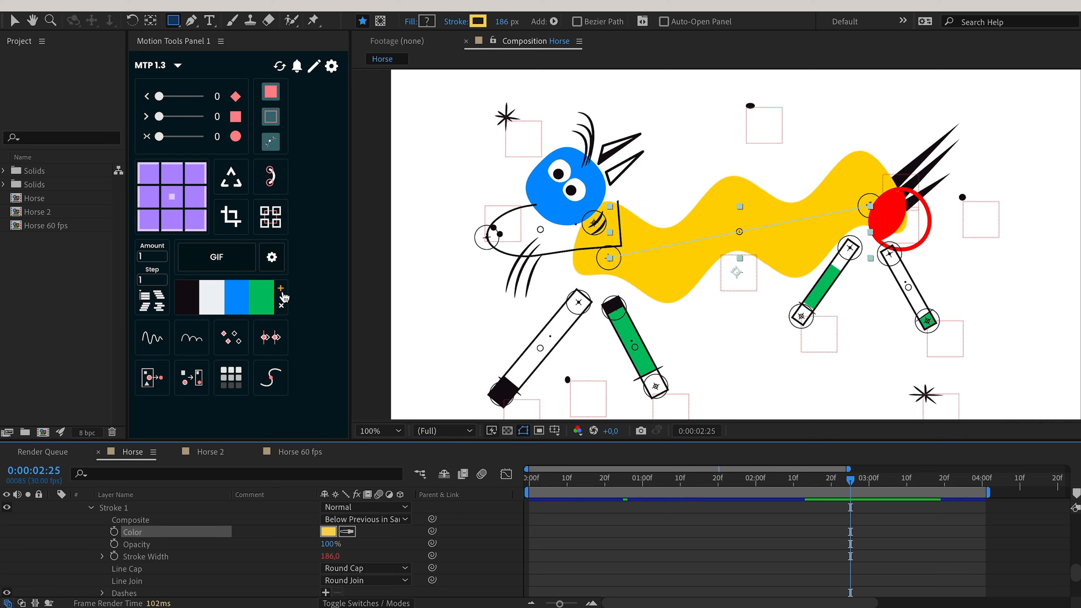
click(281, 289)
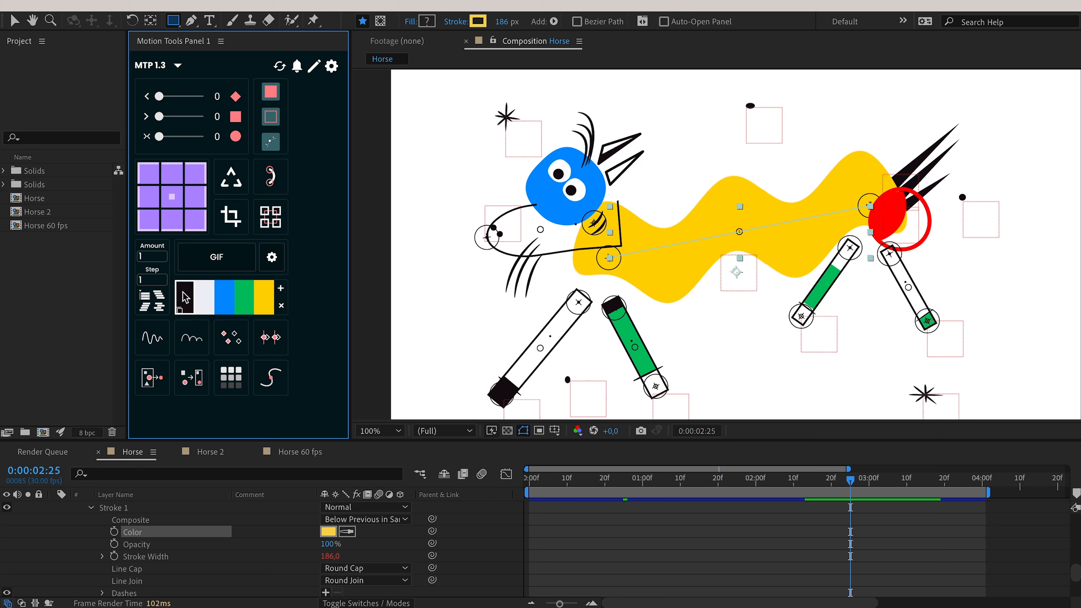
drag(186, 298, 224, 297)
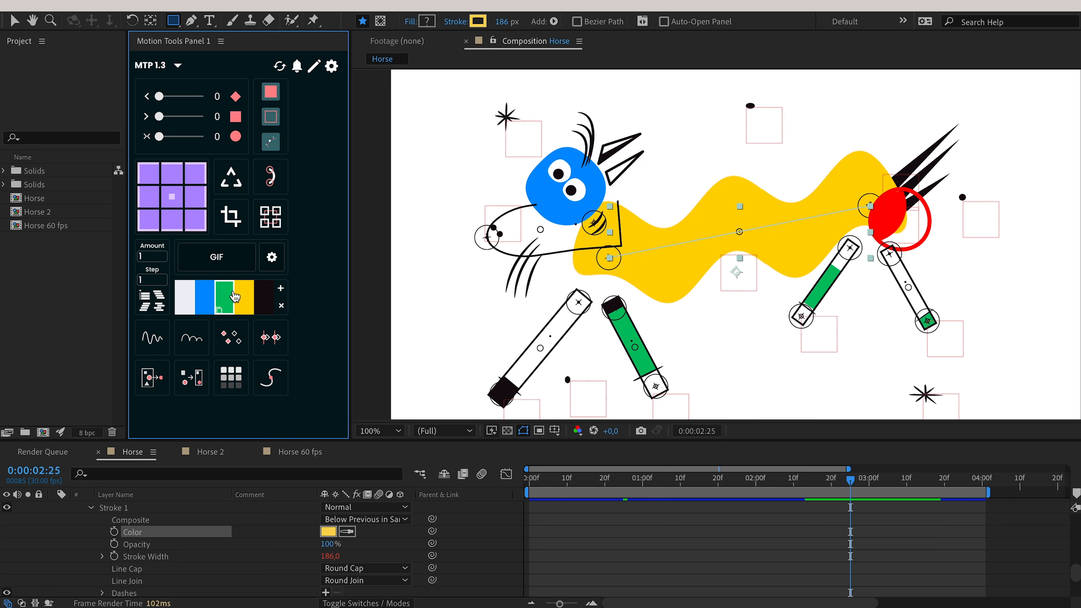
click(282, 307)
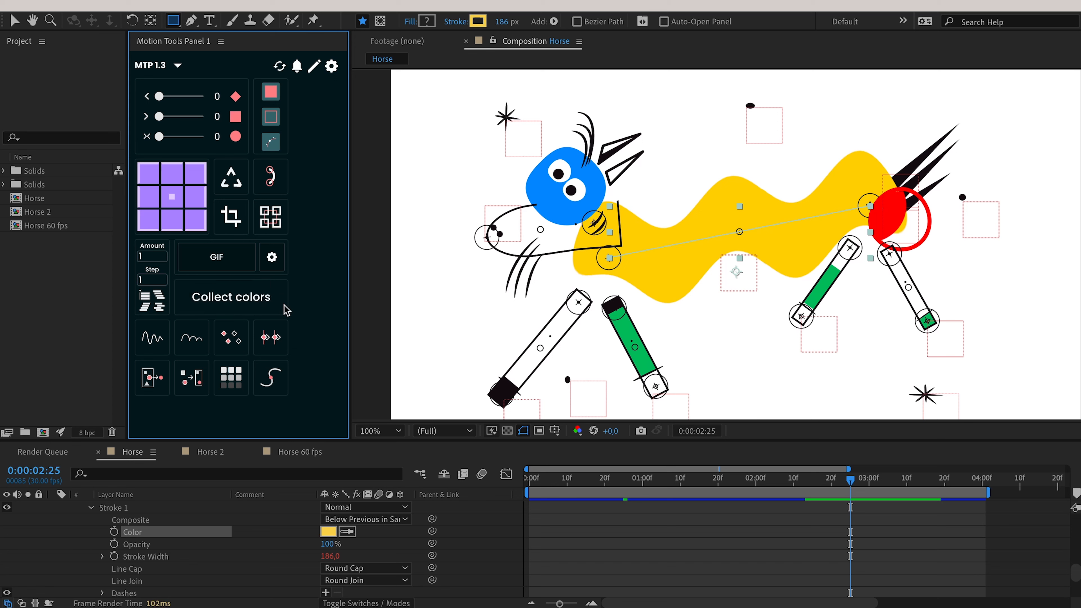
Collect the composition colours once more and close the Motion Tools settings window.
click(459, 506)
click(271, 296)
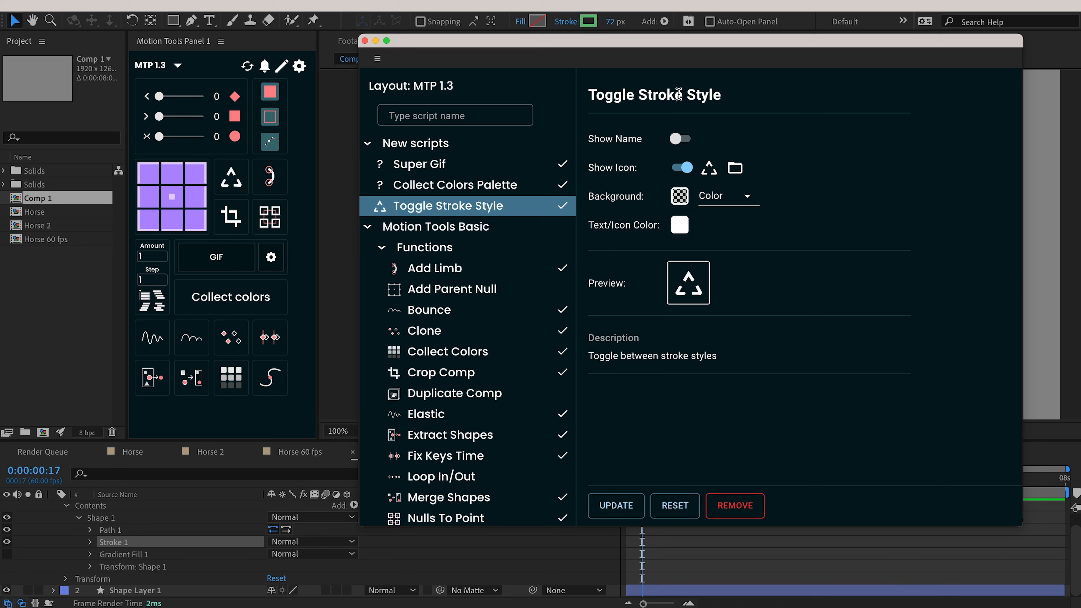
click(365, 40)
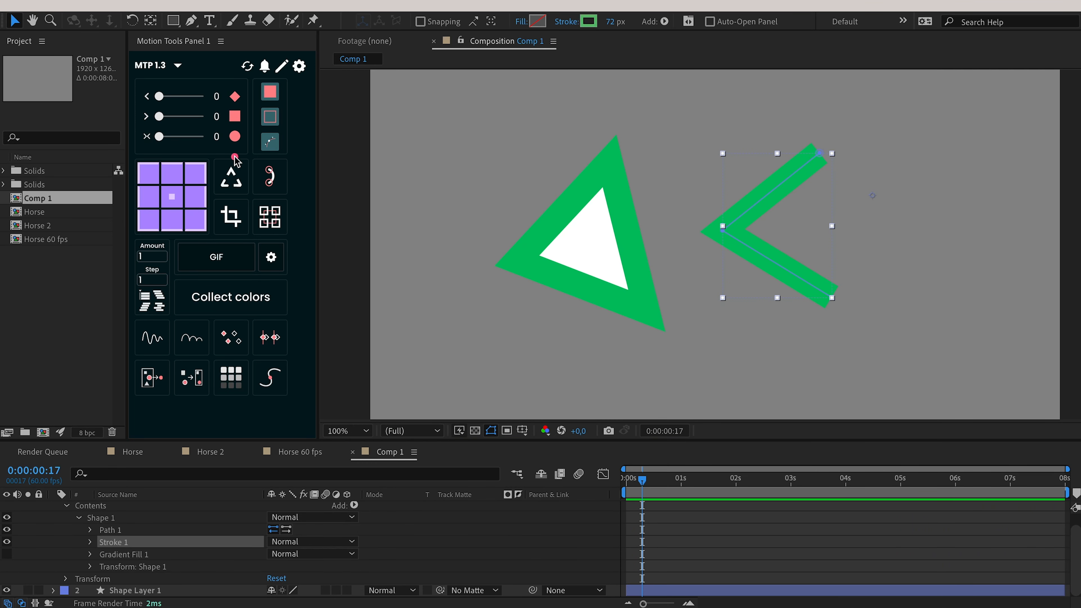
Expand Stroke 1 and inspect its Line Cap and Line Join options without changing them.
click(437, 522)
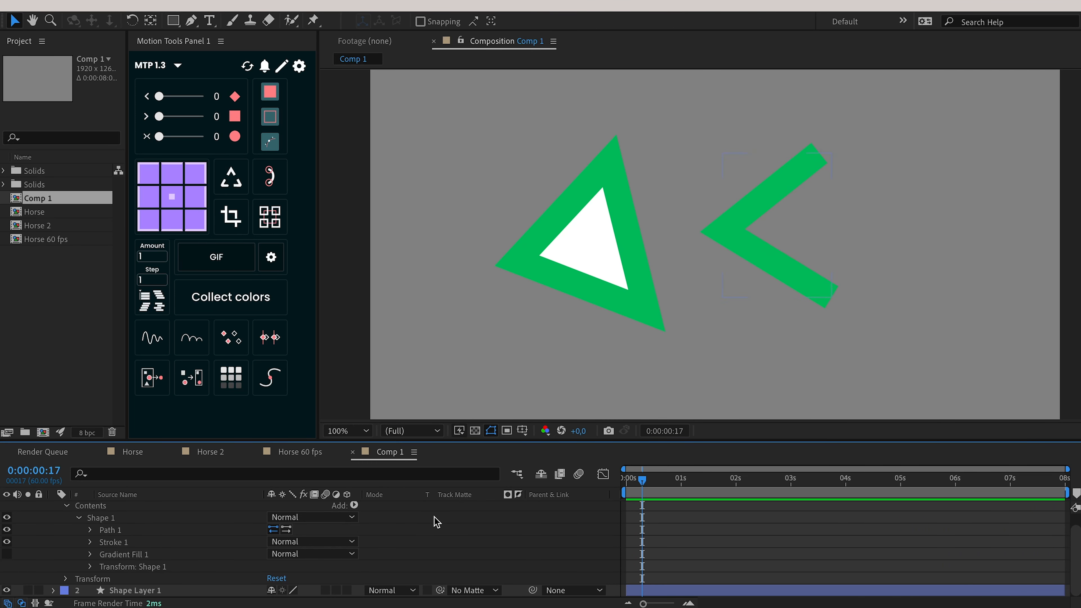
click(91, 541)
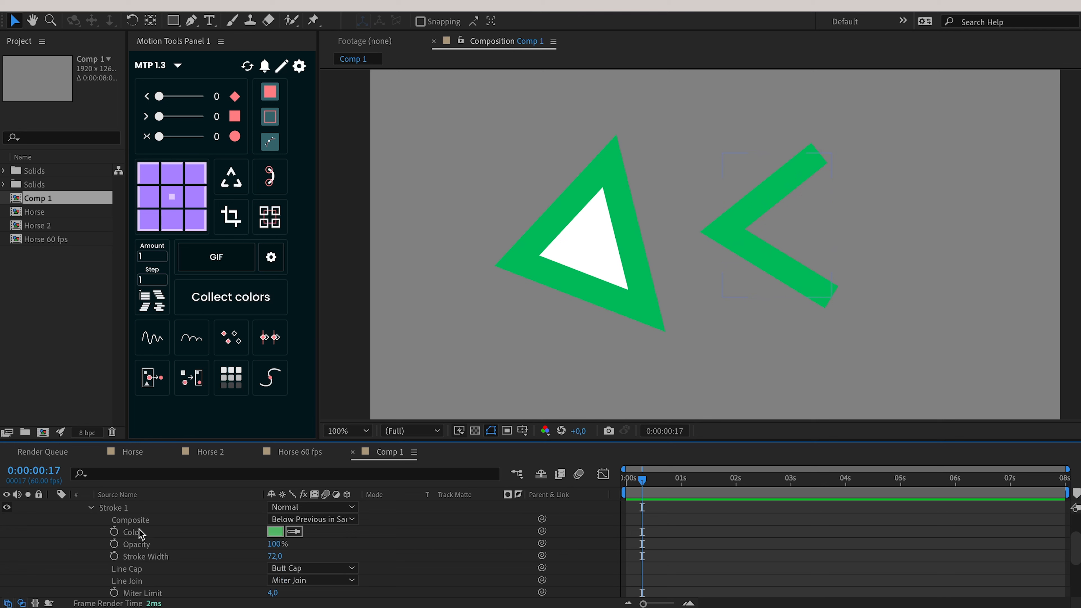
click(299, 569)
click(379, 562)
click(302, 581)
click(423, 567)
scroll(400, 558, down, 3)
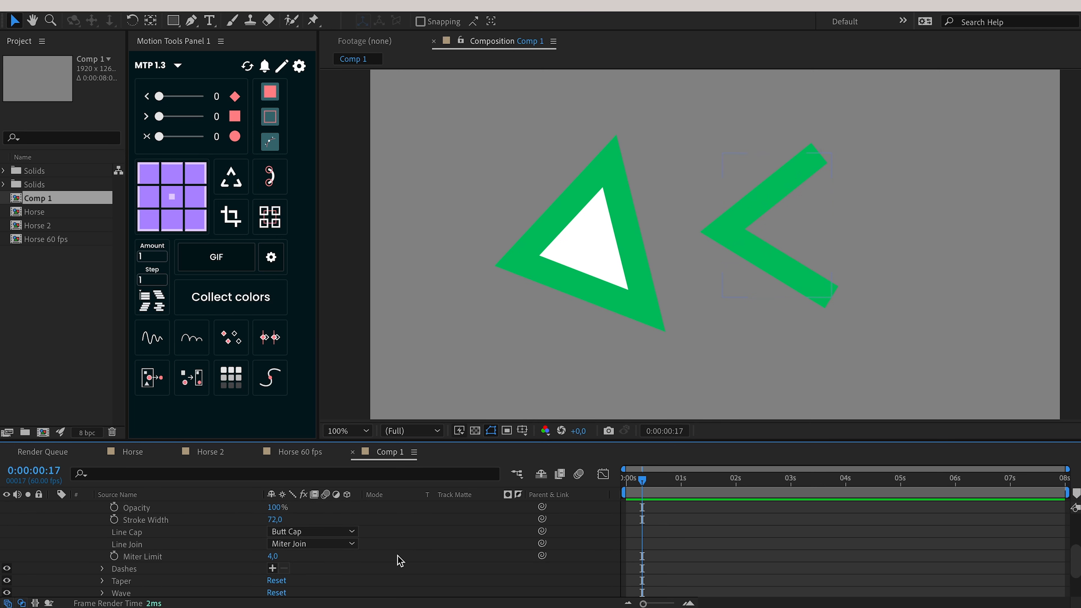
click(315, 531)
click(410, 535)
click(313, 544)
click(436, 551)
scroll(399, 545, up, 1)
Cycle both shapes' strokes through round, projecting and back to Butt Cap/Miter Join.
key(ctrl+a)
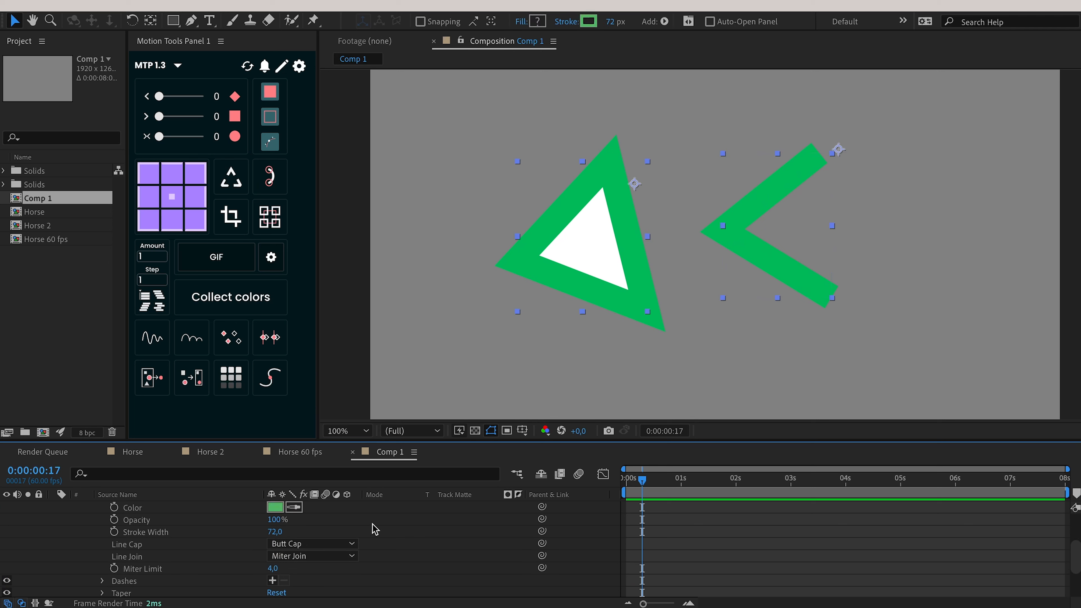
click(230, 174)
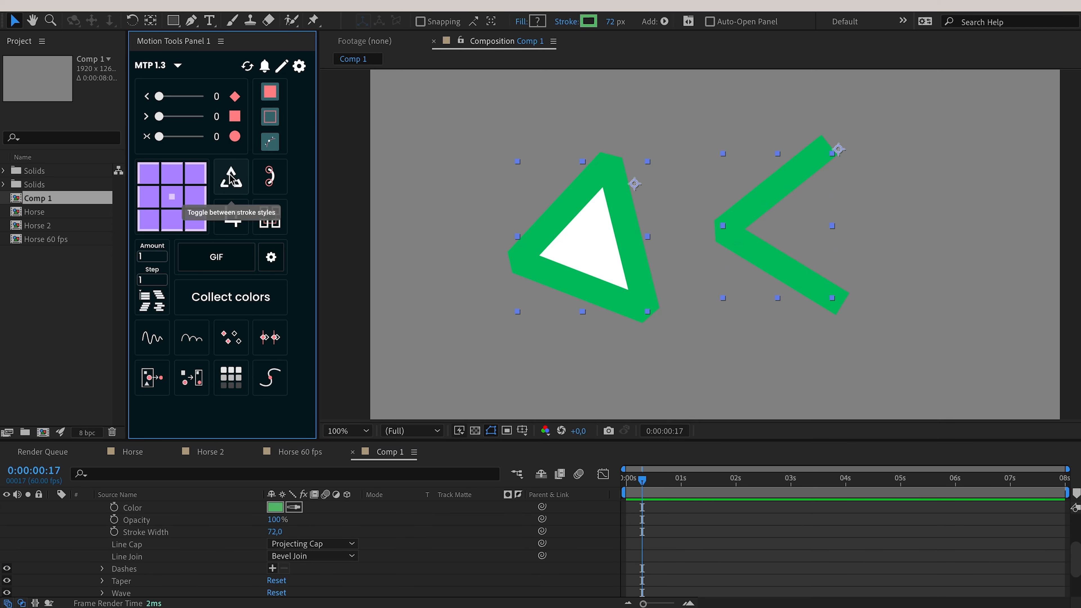
click(230, 177)
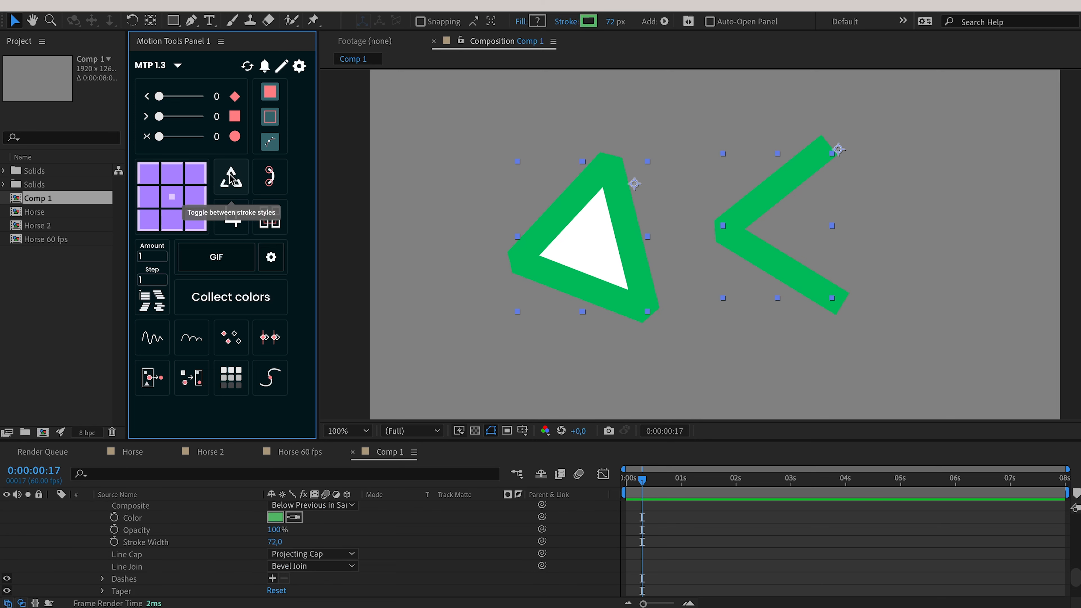
click(231, 177)
click(230, 179)
click(231, 179)
click(230, 179)
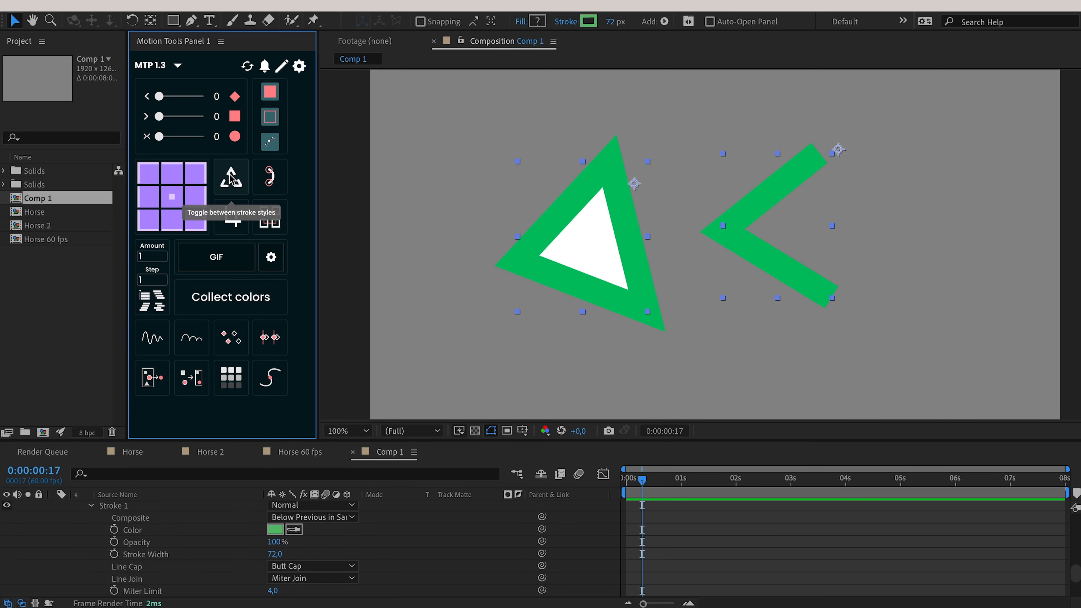
Cycle only the triangle's stroke styles until Butt Cap/Miter Join returns, then select the green chevron.
scroll(135, 524, up, 1)
click(136, 519)
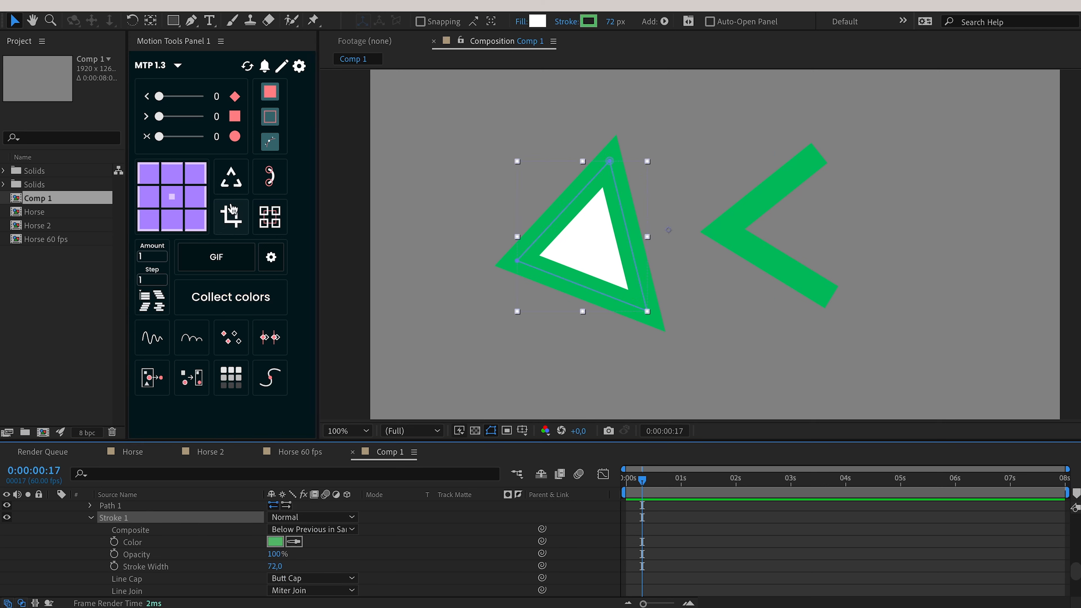
click(231, 177)
click(231, 176)
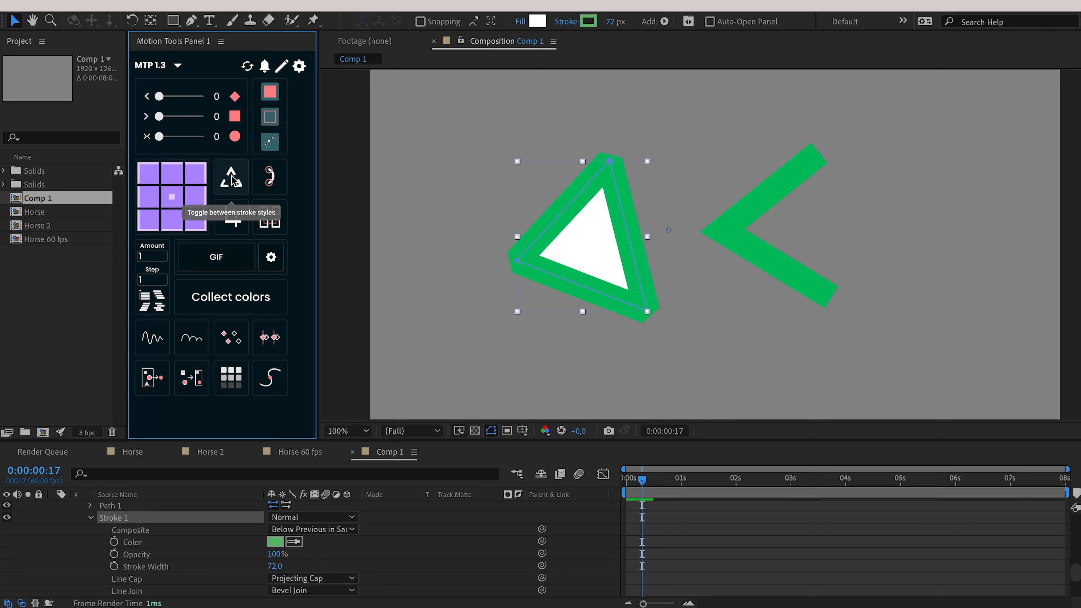
click(231, 176)
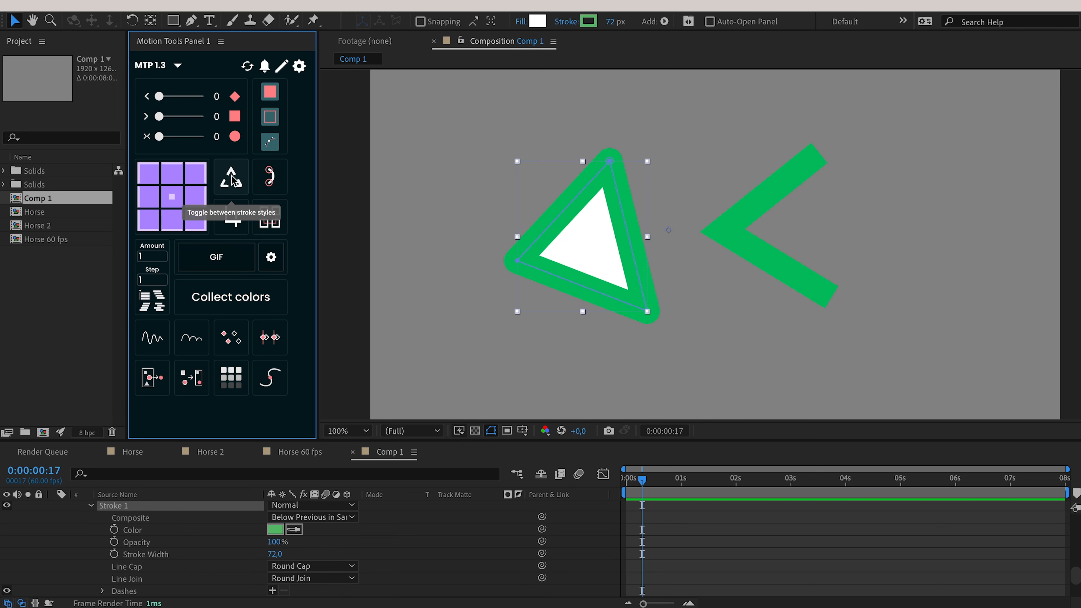
click(231, 177)
click(232, 176)
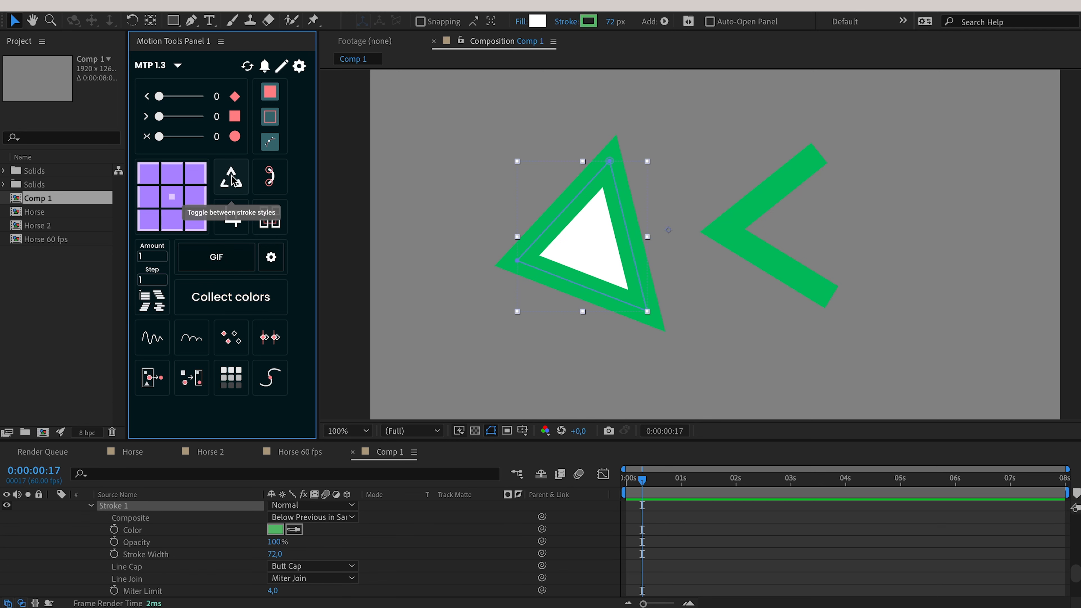
click(751, 225)
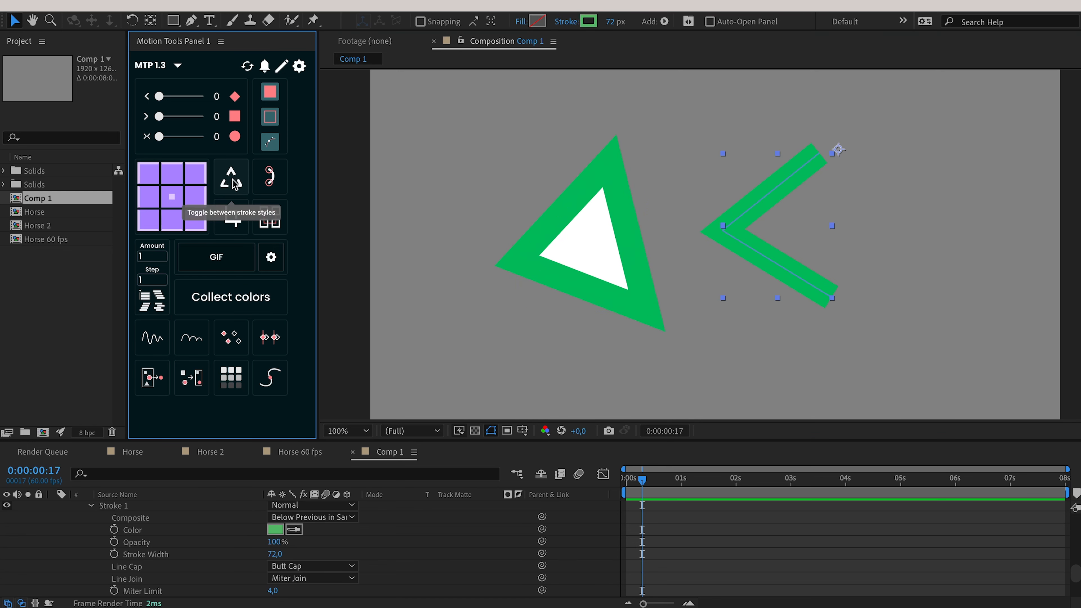
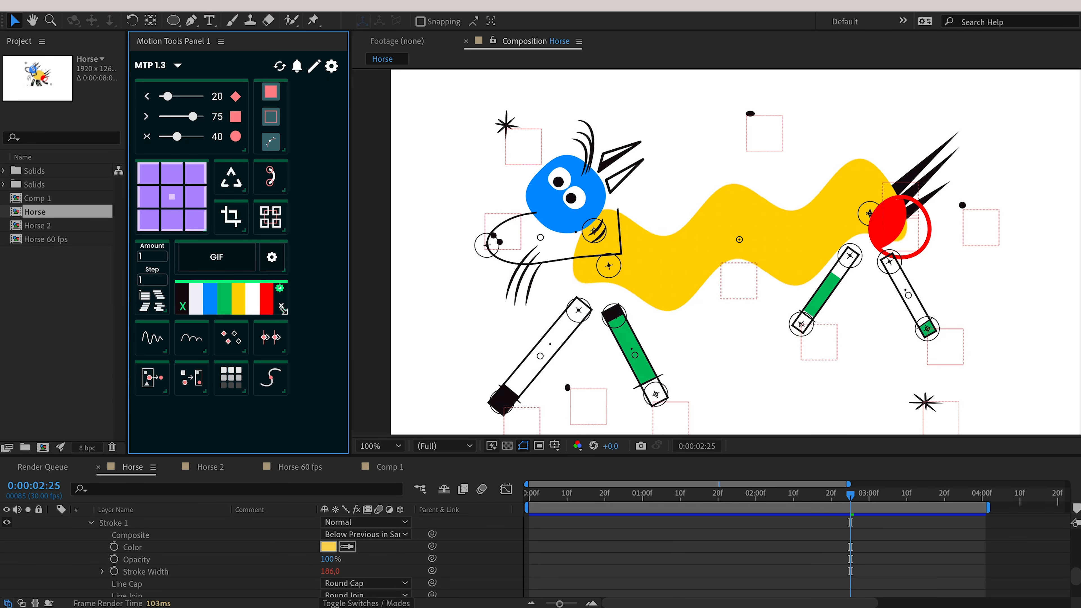
Make the colour palette taller, widen Amount/Step, and turn the shape buttons into a row.
drag(283, 311, 283, 353)
drag(245, 266, 244, 269)
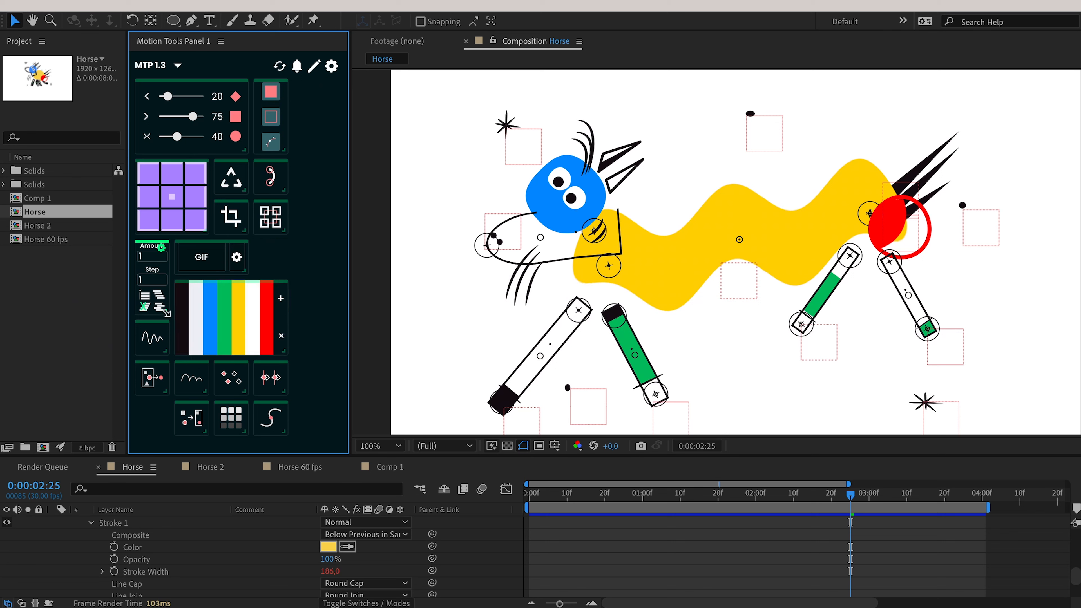
drag(165, 312, 249, 316)
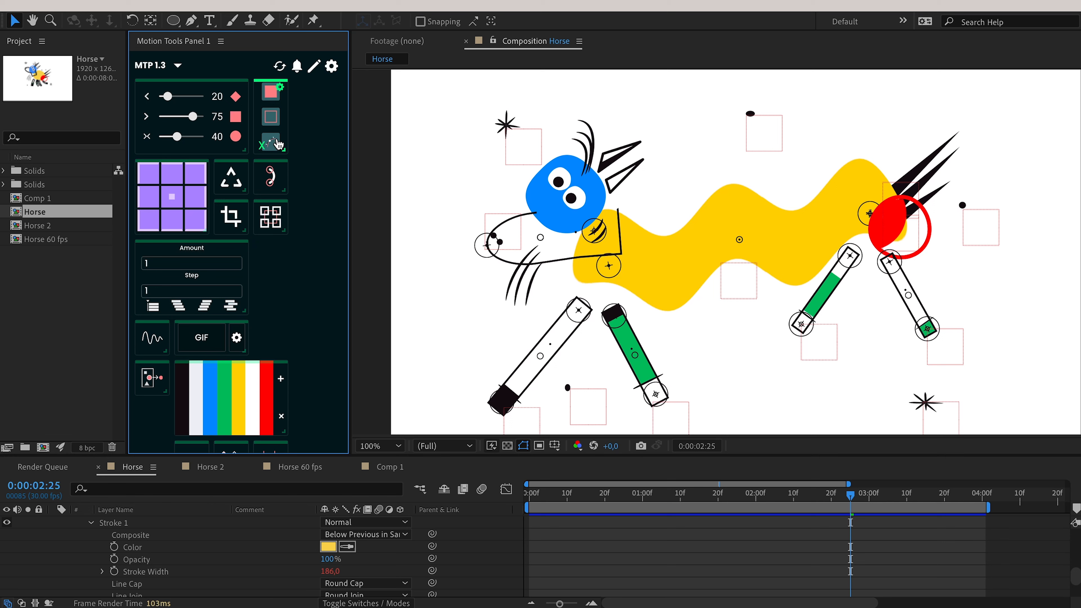
drag(279, 144, 324, 110)
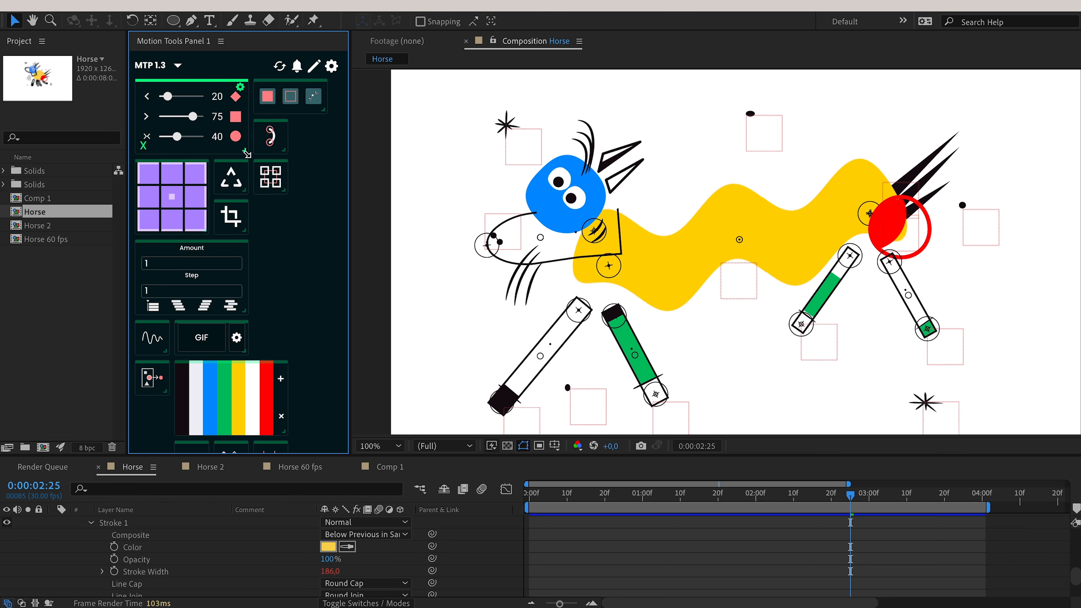
mouse_move(247, 154)
mouse_down()
mouse_move(209, 155)
mouse_move(260, 162)
mouse_move(232, 164)
mouse_up()
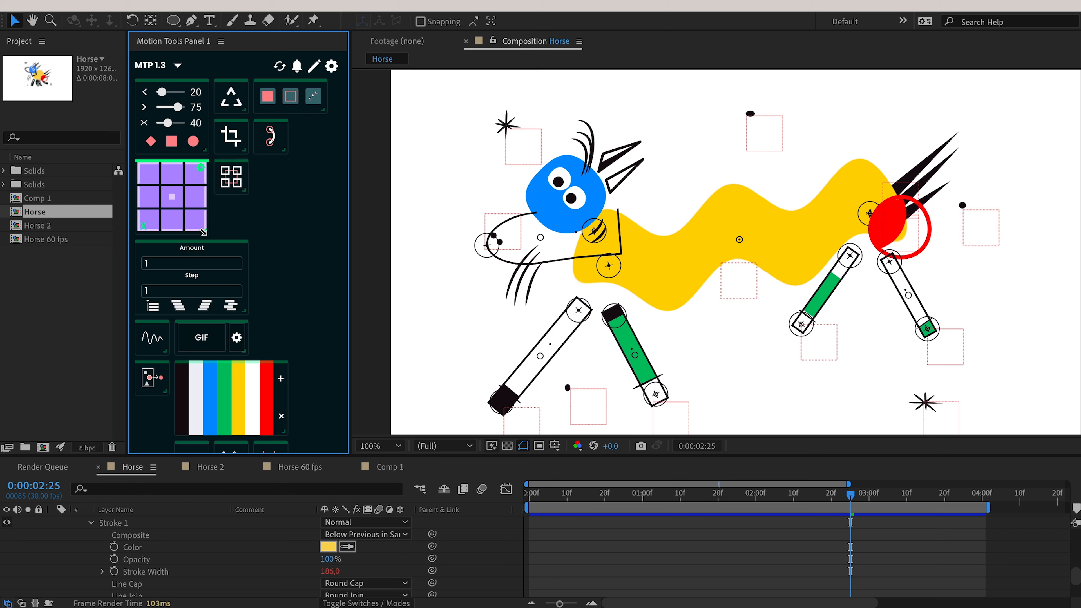
Enlarge the purple grid, narrow Amount/Step to a column, and stretch the slider two columns wide.
drag(204, 232, 168, 192)
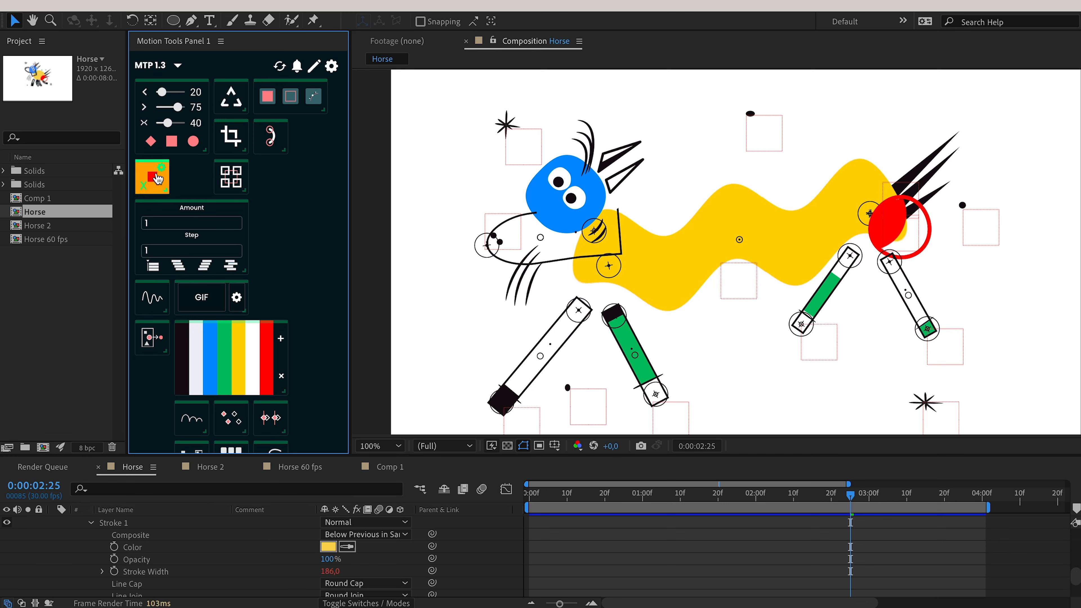
drag(245, 270, 167, 312)
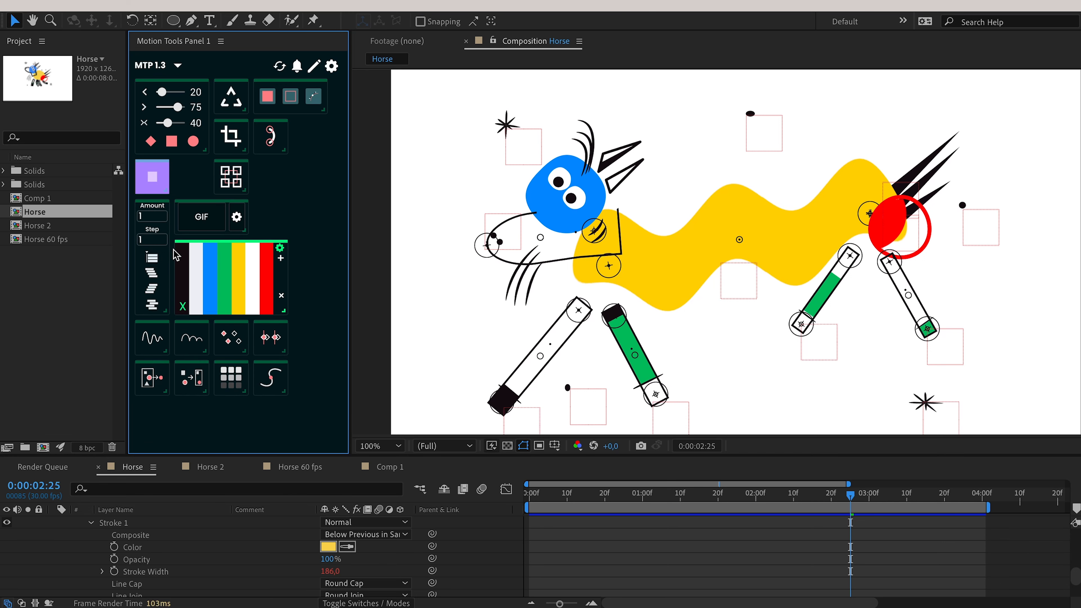
drag(167, 192, 169, 193)
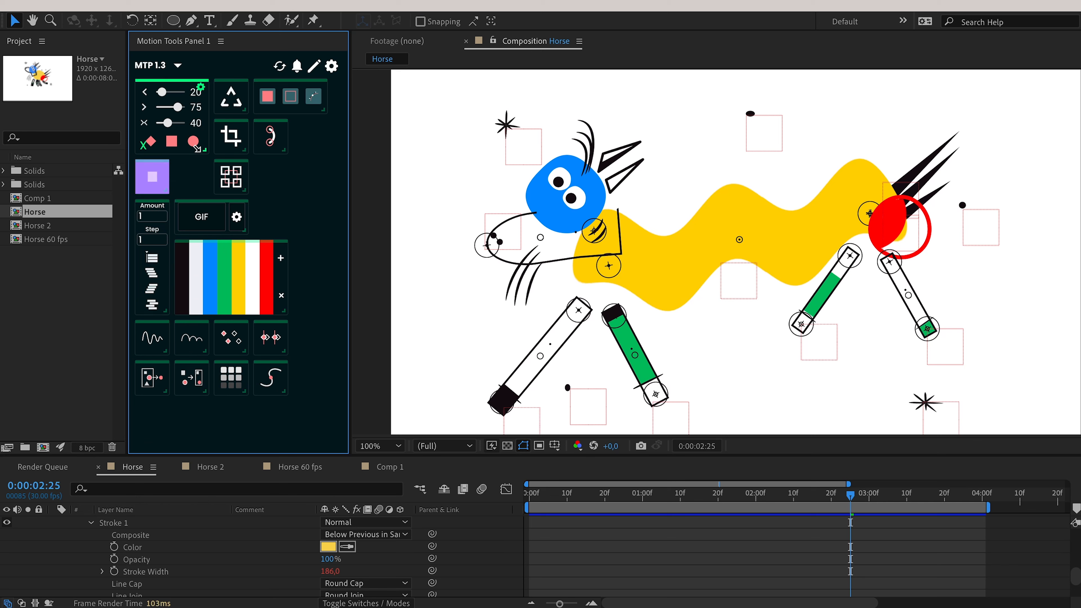
drag(202, 148, 263, 186)
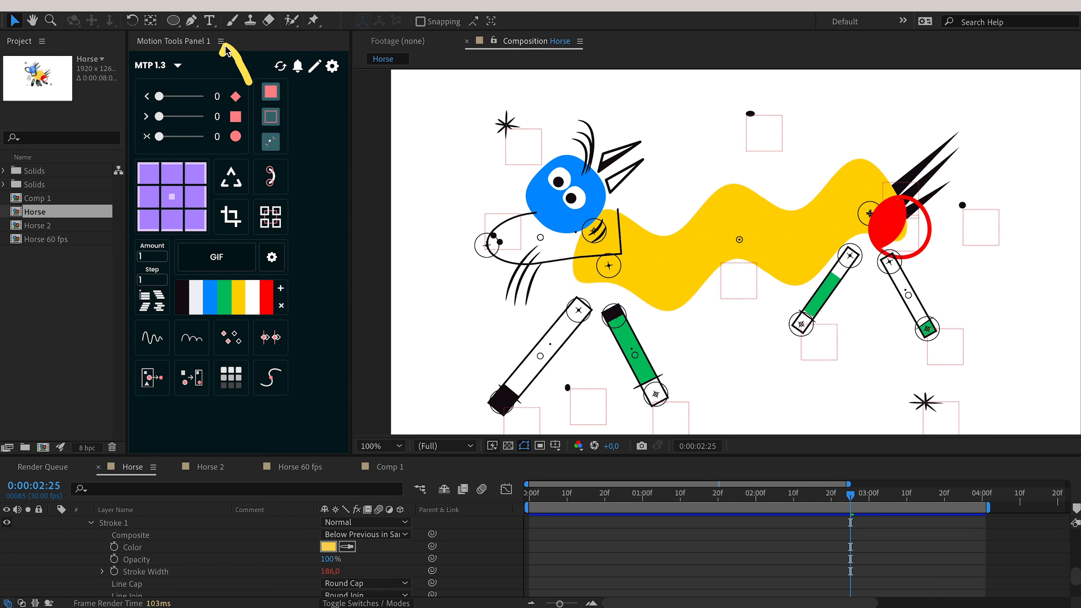
Reload the Motion Tools panel twice with Update Panel from its menu.
click(220, 41)
click(221, 42)
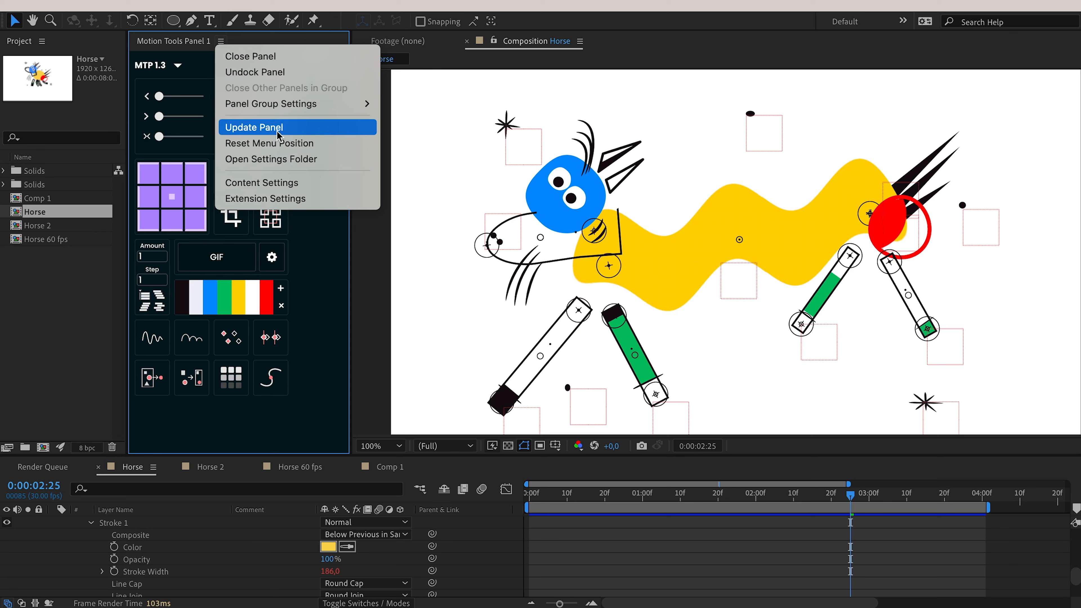
click(260, 128)
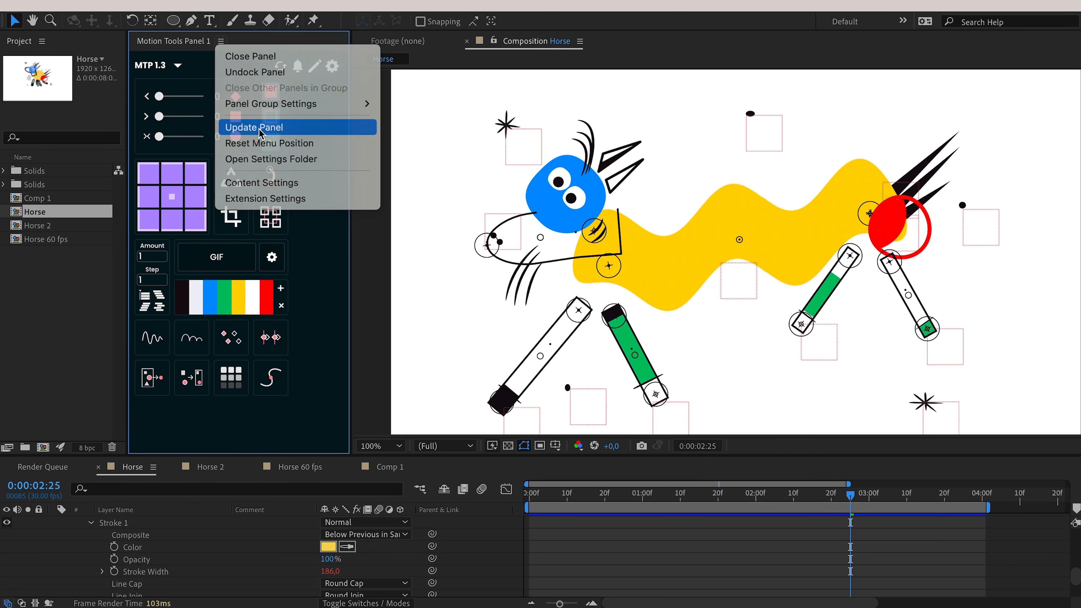
click(220, 41)
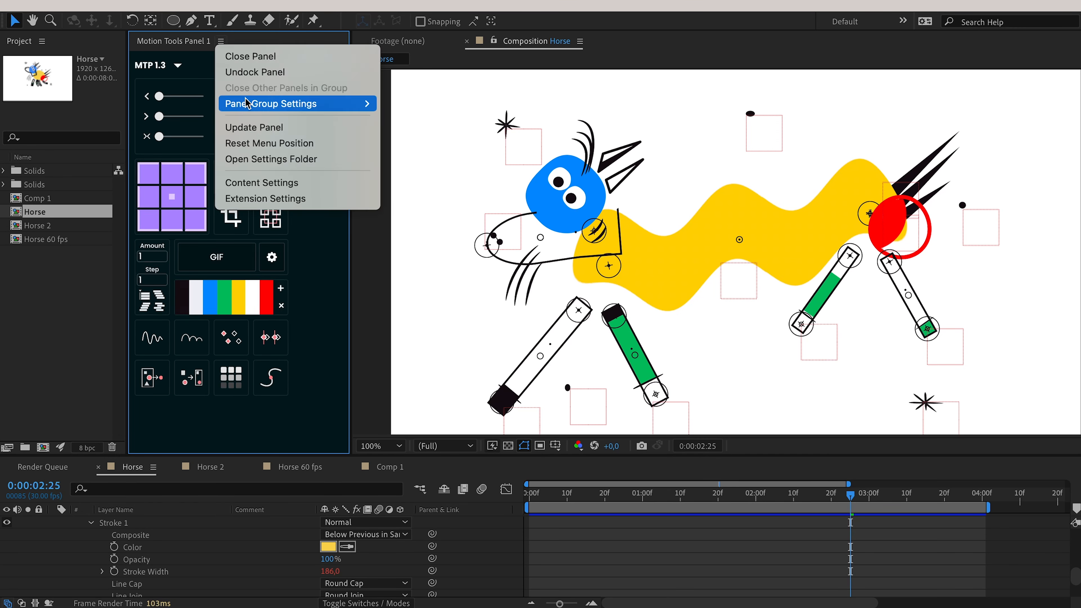
click(253, 127)
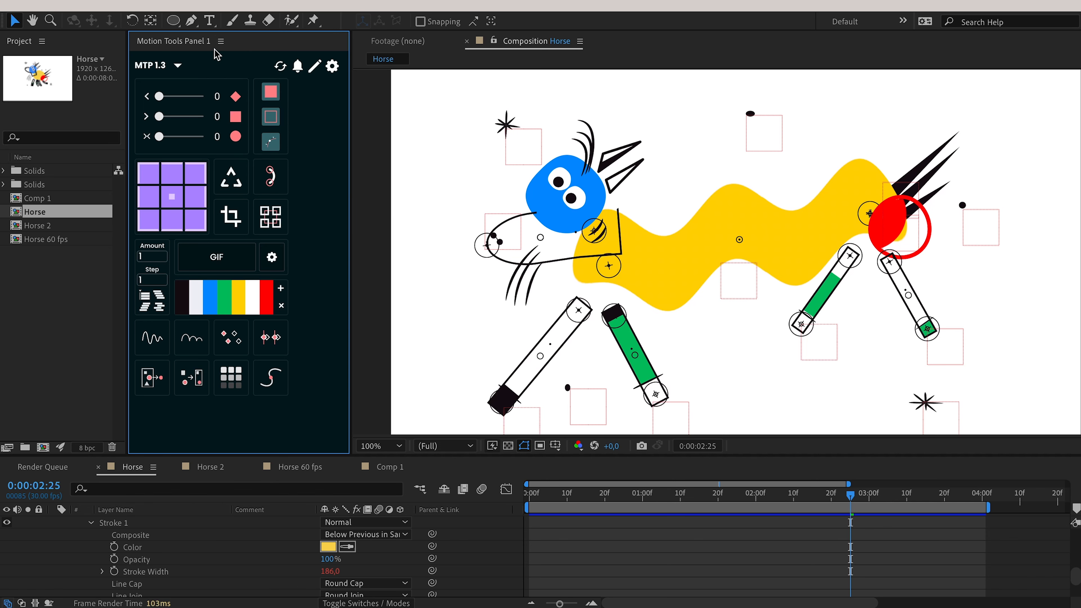
Open the Motion Tools settings window from the gear icon.
click(221, 41)
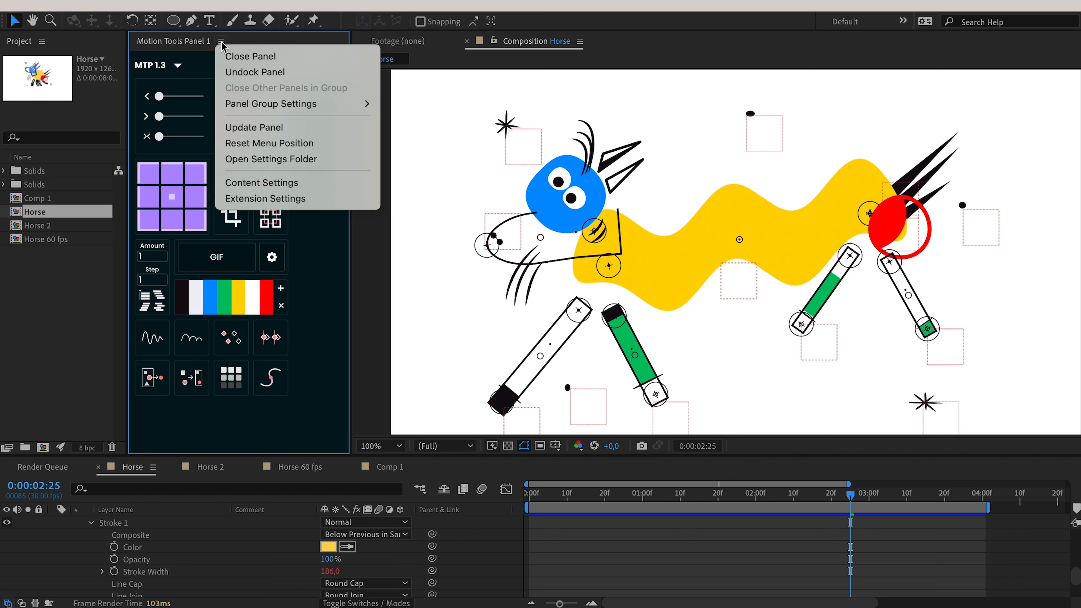
click(290, 42)
drag(316, 47, 138, 74)
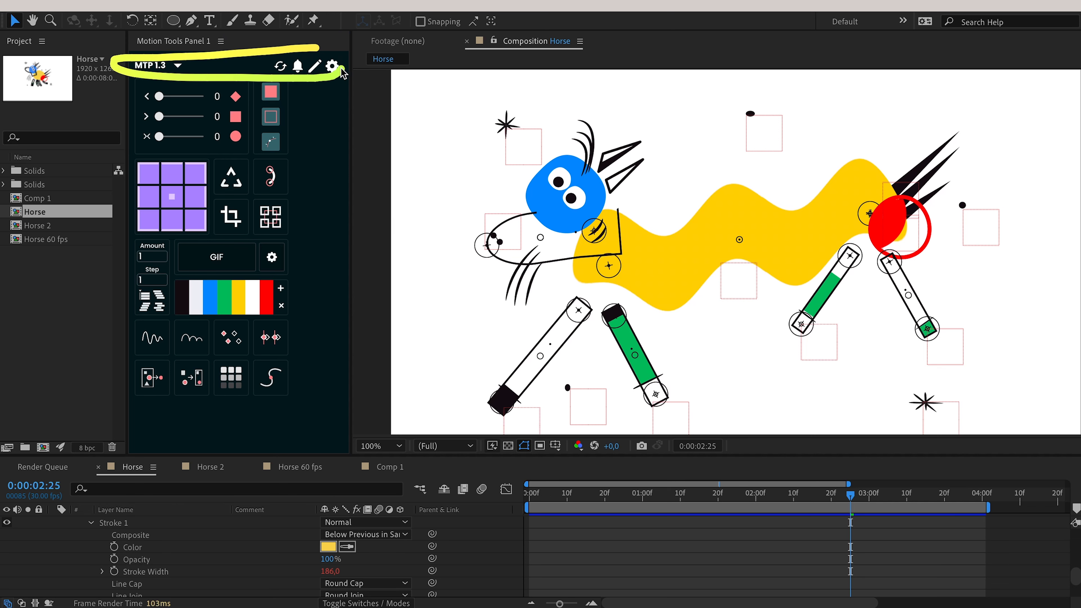
click(332, 65)
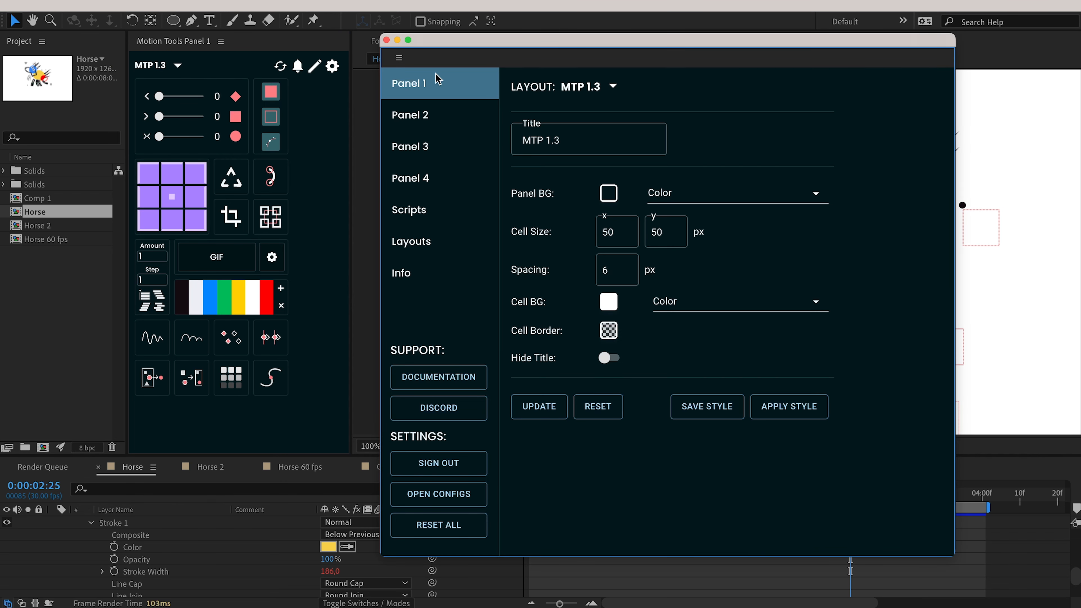
Turn on Hide Title, apply it with UPDATE, and close the settings window.
click(609, 359)
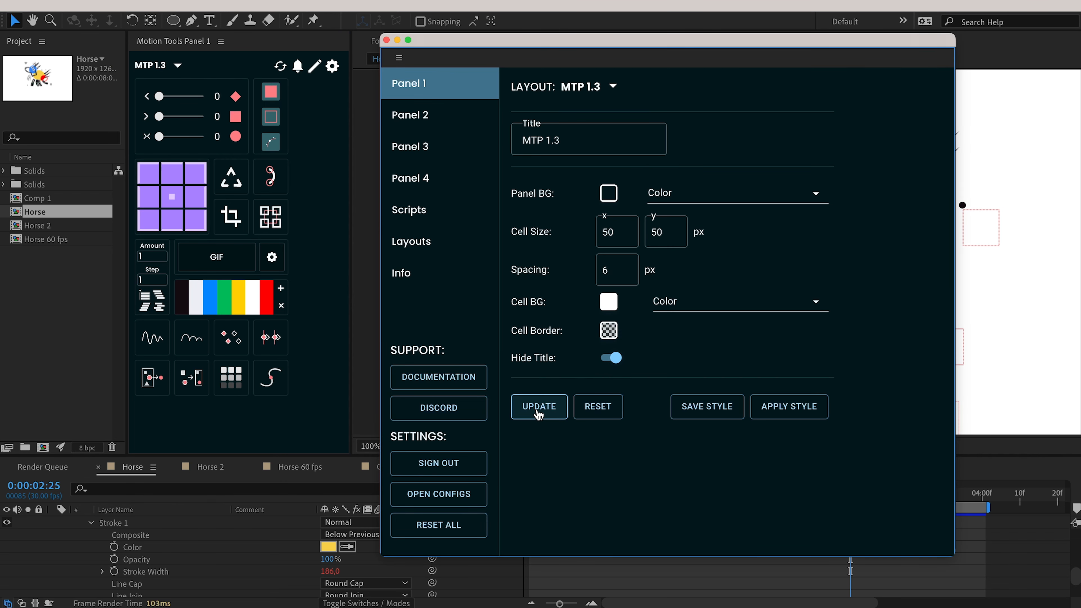
click(537, 407)
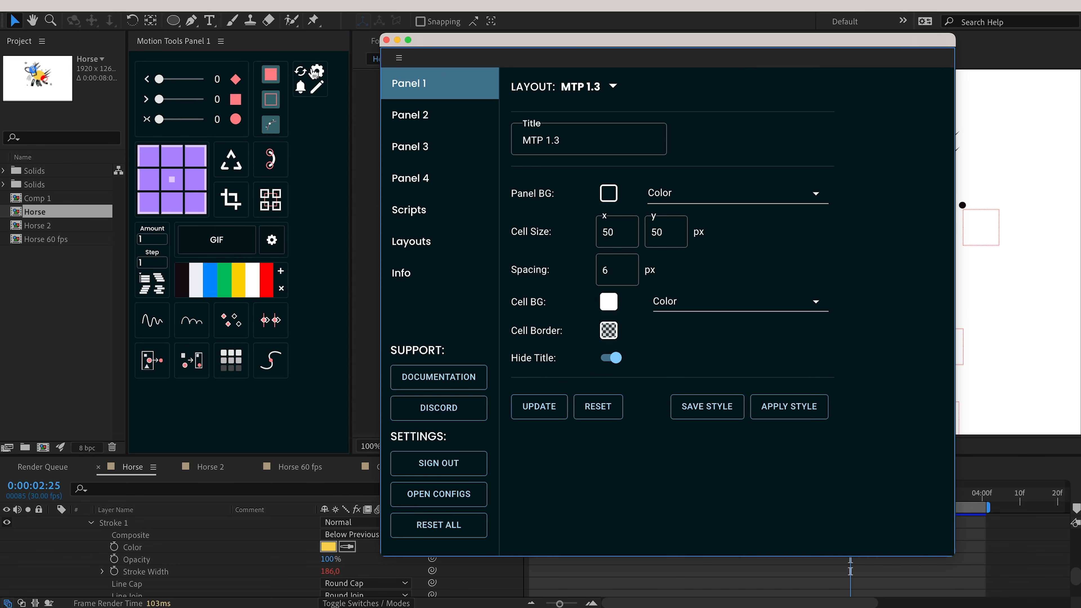
drag(391, 46, 473, 44)
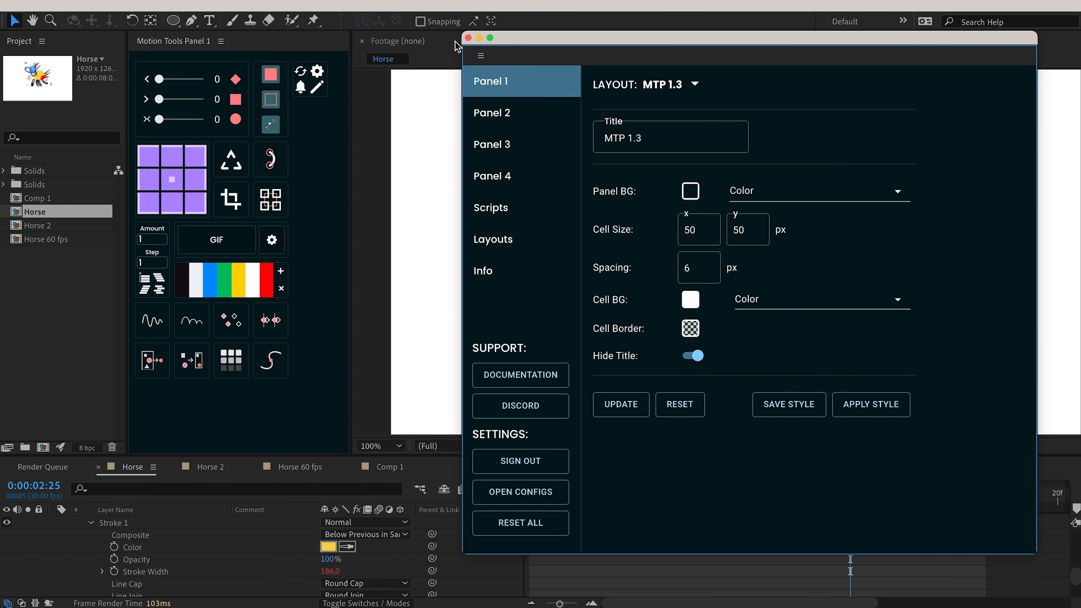
click(468, 38)
Widen the Motion Tools panel, move the refresh/settings block across, and narrow it back.
drag(351, 112, 629, 103)
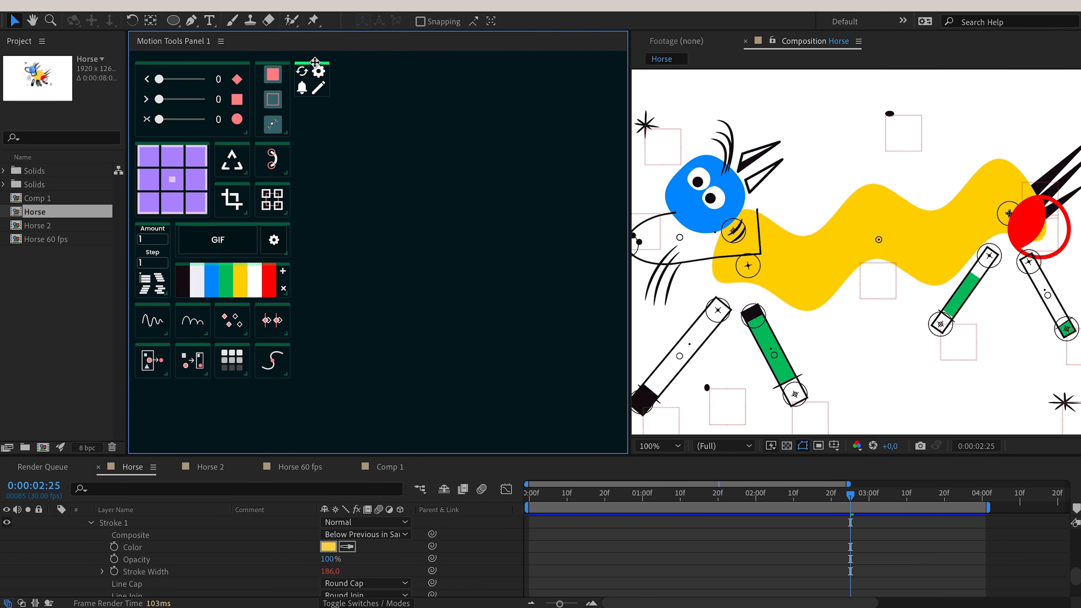
drag(315, 61, 554, 63)
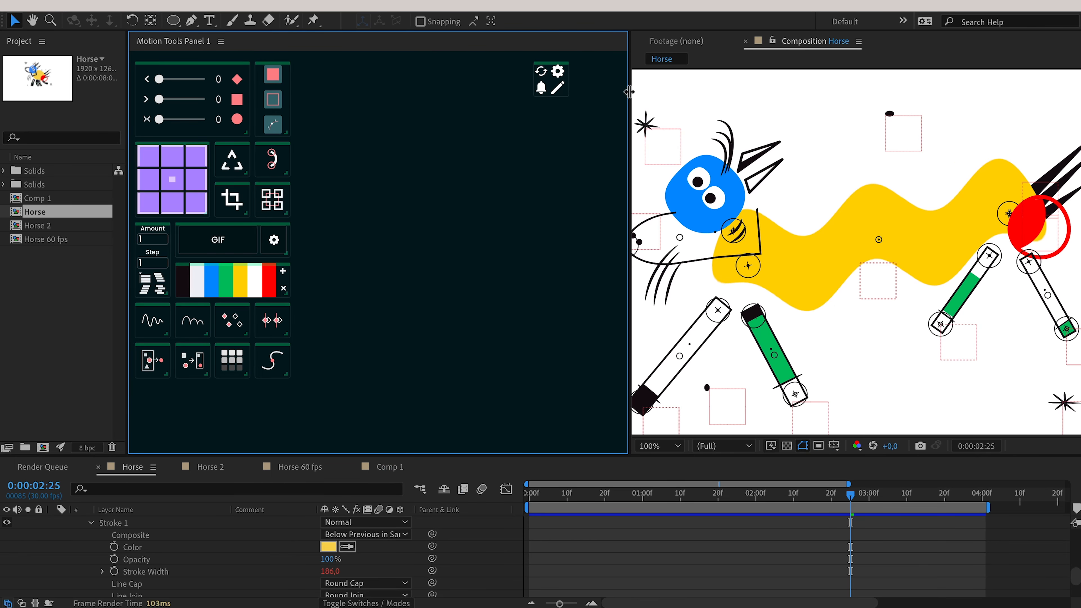
drag(629, 92, 340, 89)
Reset the header icons with Reset Menu Position and open the plugin's settings folder.
click(221, 41)
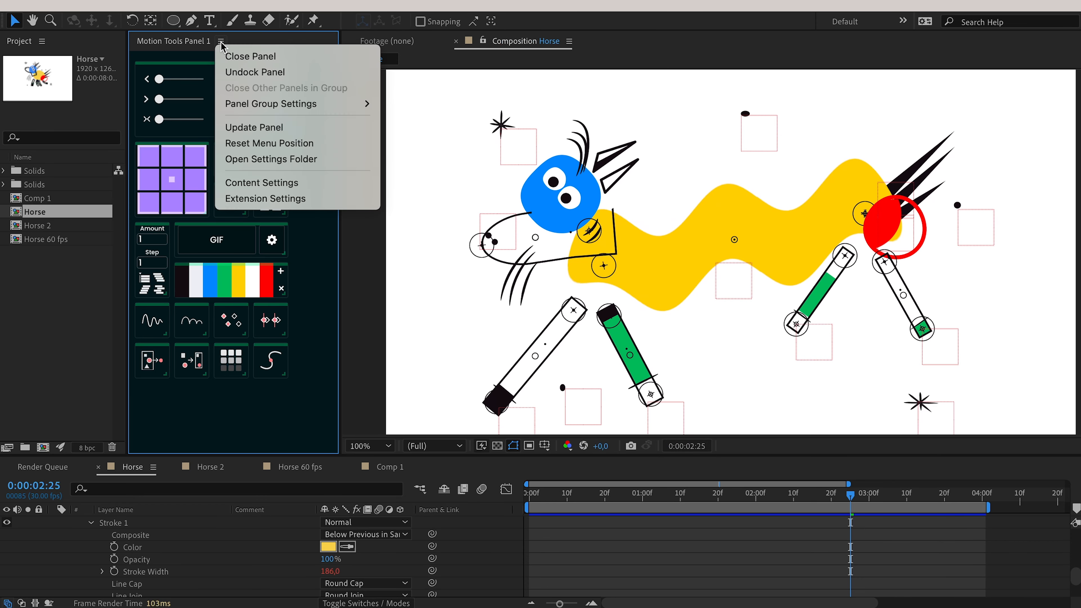
click(254, 143)
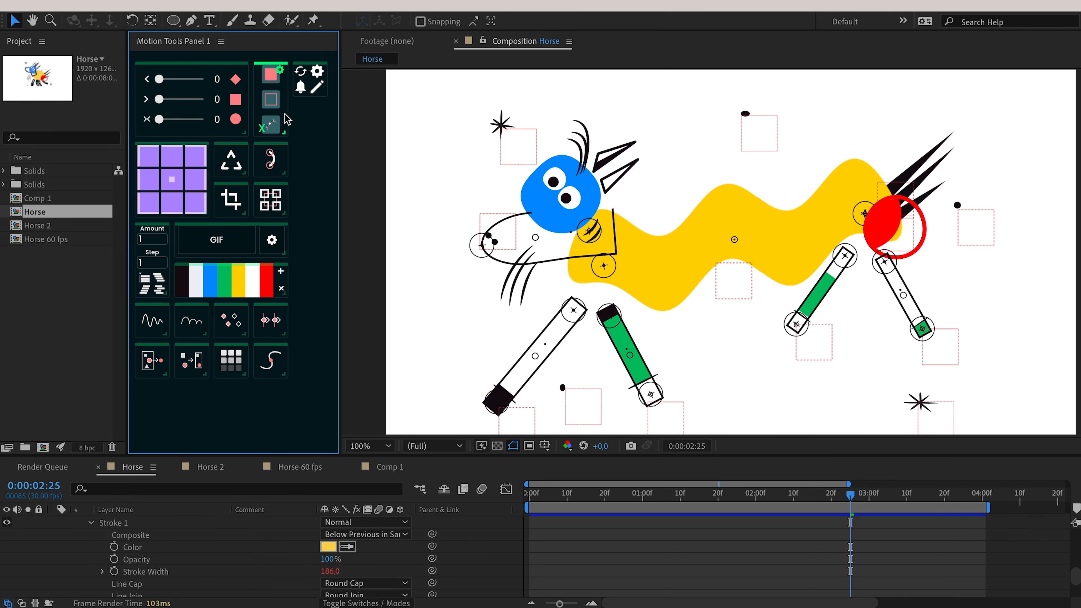
click(221, 42)
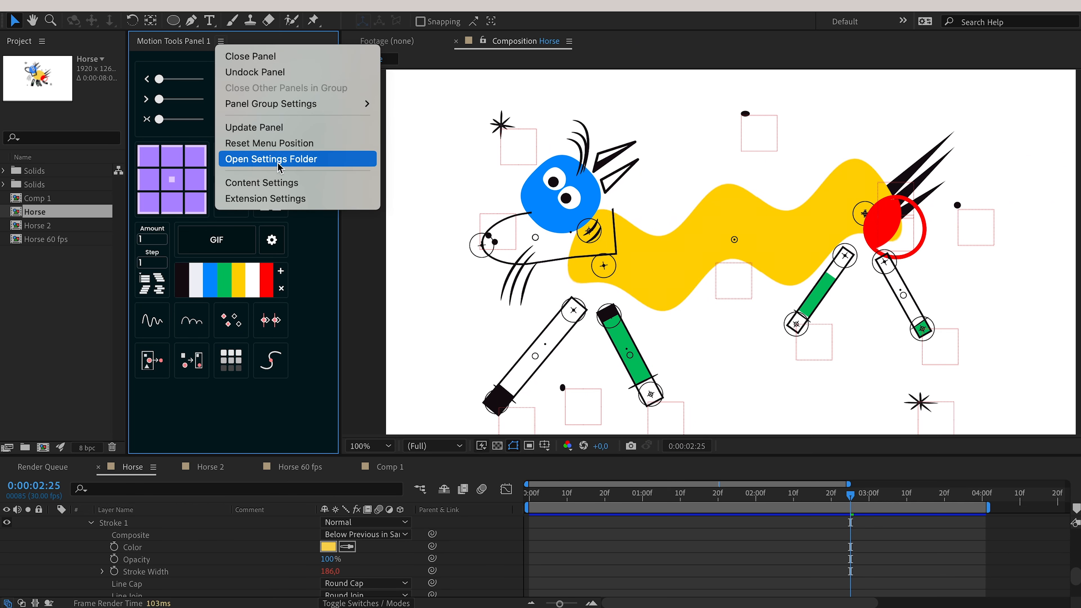
click(325, 161)
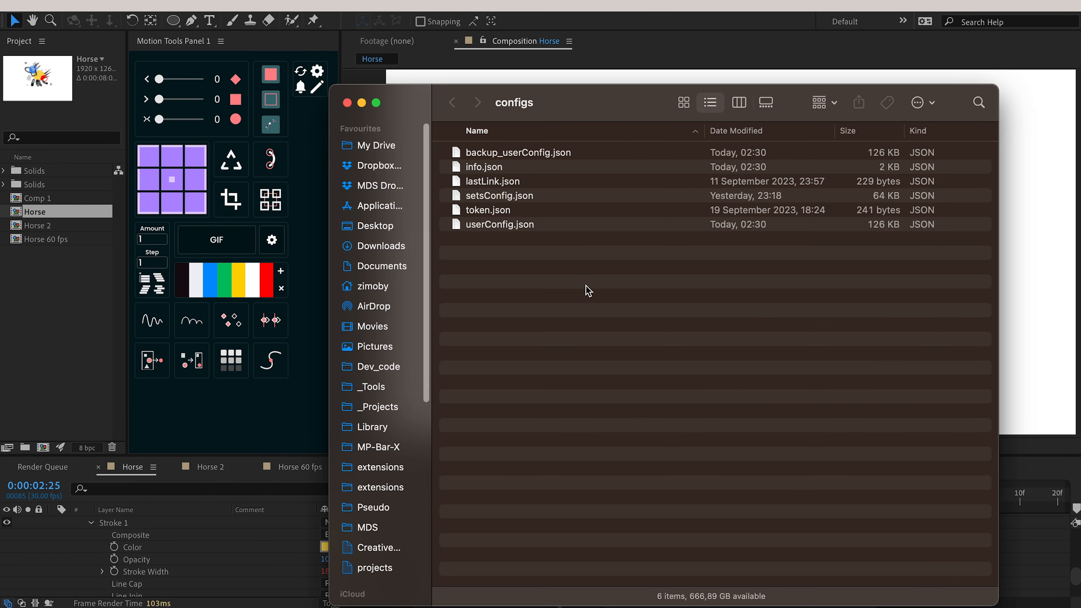
Browse the configs and Motion_Tools_Pro folders in Finder, close Finder, and reopen the panel menu.
key(Down)
key(super+Up)
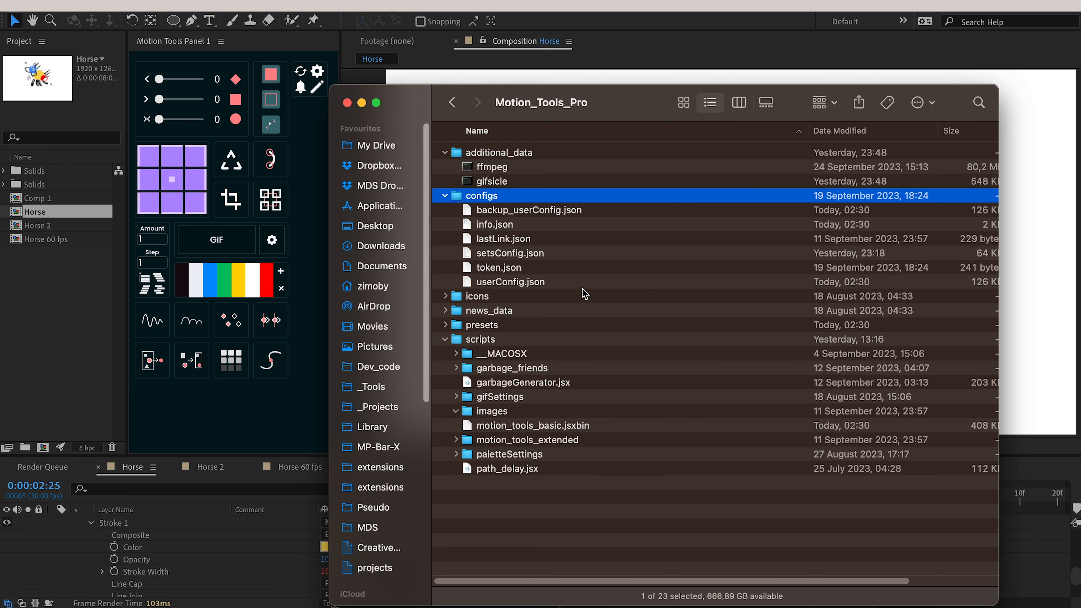
click(346, 102)
click(221, 41)
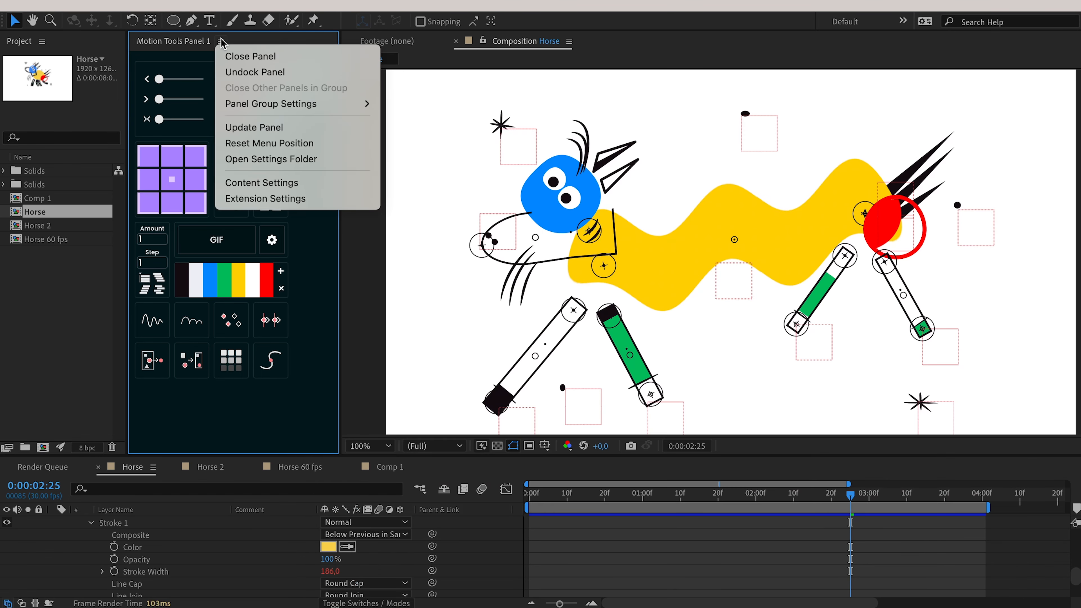
Choose Content Settings from the panel menu and shift its window into view.
click(273, 183)
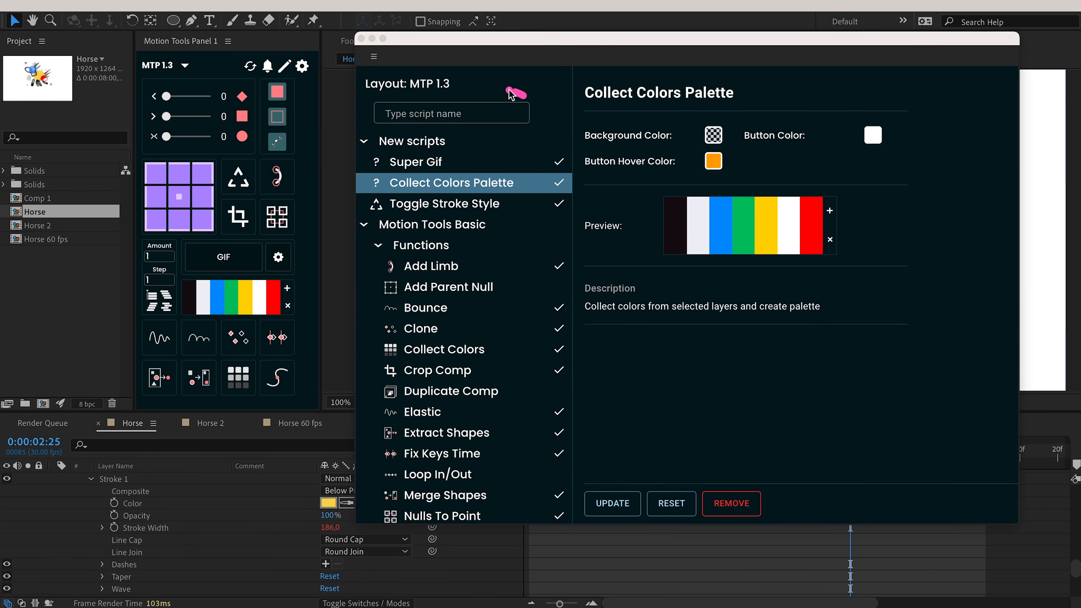
mouse_move(510, 90)
mouse_down()
mouse_move(407, 93)
mouse_move(358, 124)
mouse_move(480, 134)
mouse_move(566, 103)
mouse_move(462, 89)
mouse_up()
Search the script list for 'Palee', then 'Add', then 'Comp'.
click(454, 114)
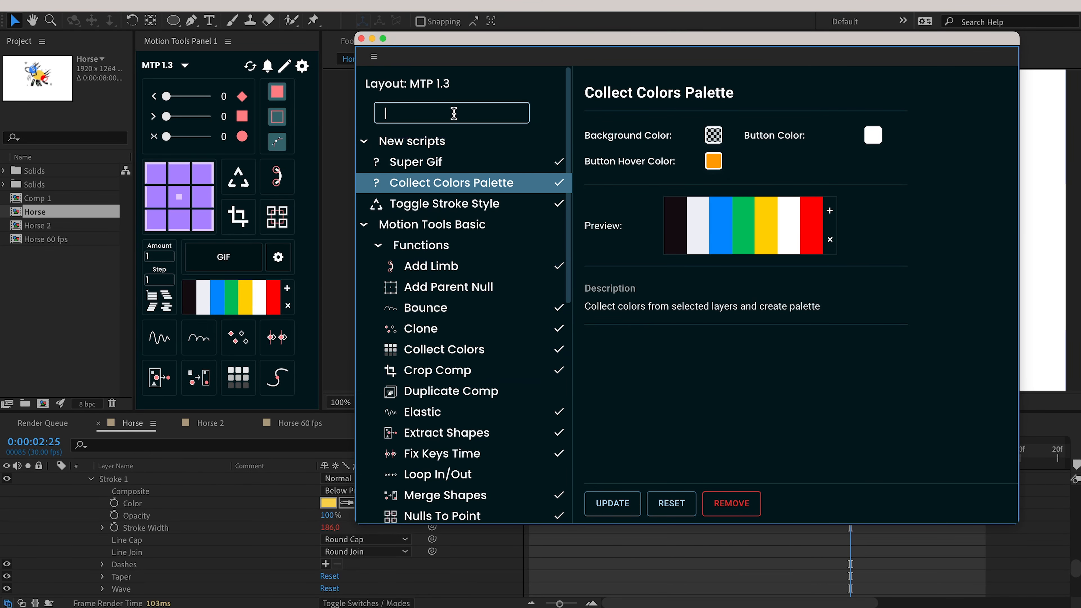
text(Palee)
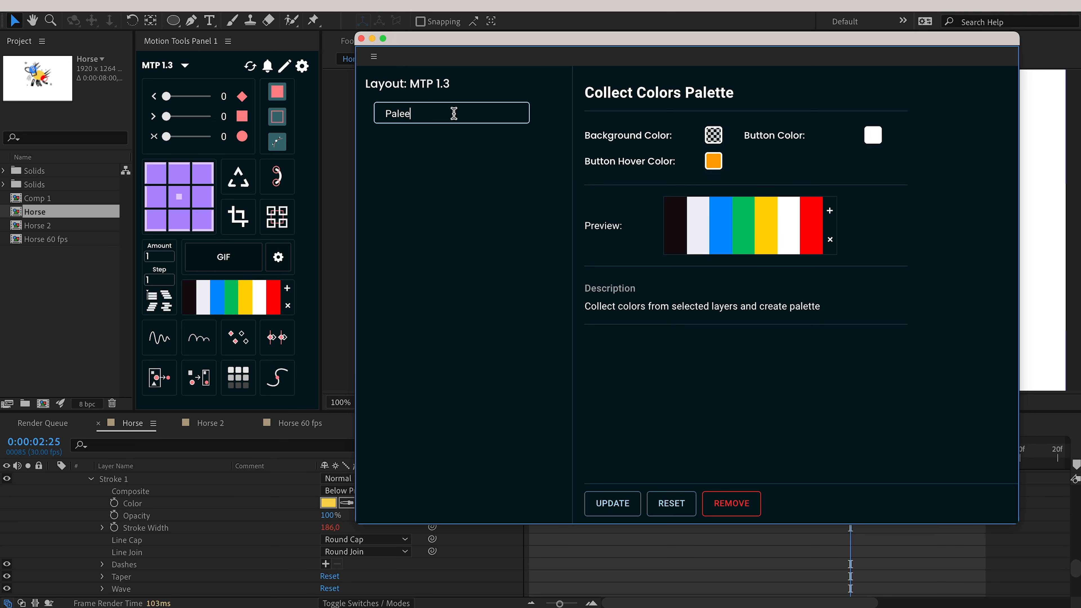
key(BackSpace)
key(BackSpace)
key(BackSpace)
key(BackSpace)
key(BackSpace)
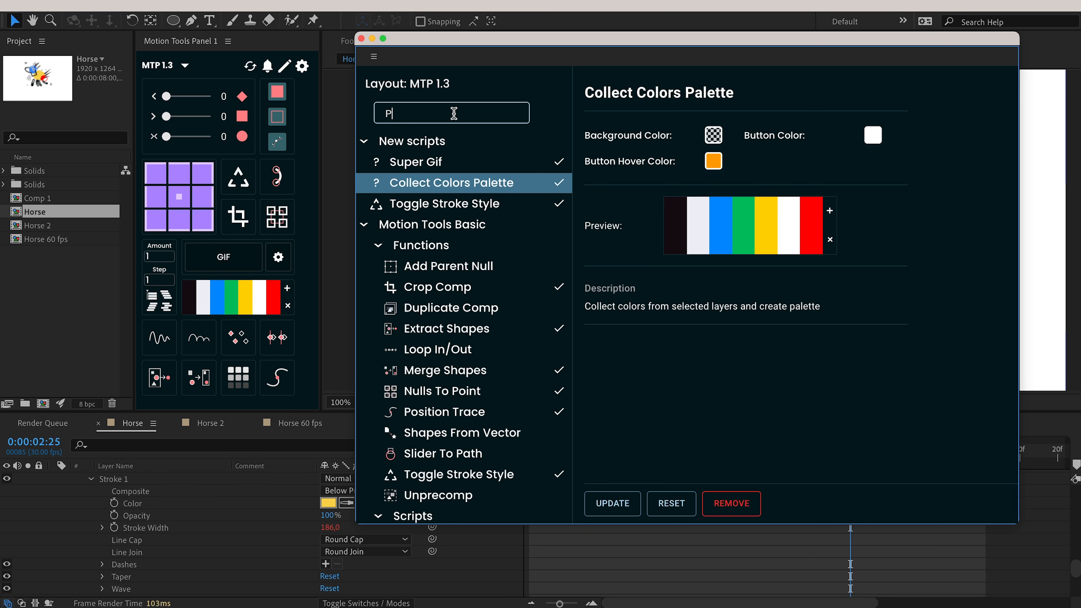
text(Add)
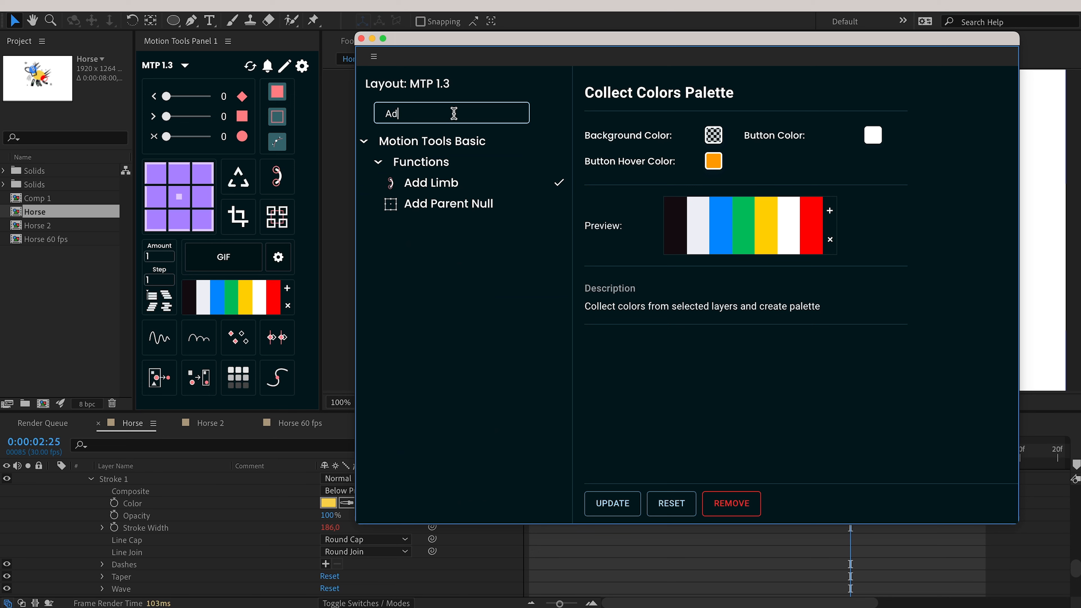
key(BackSpace)
key(BackSpace)
text(Comp)
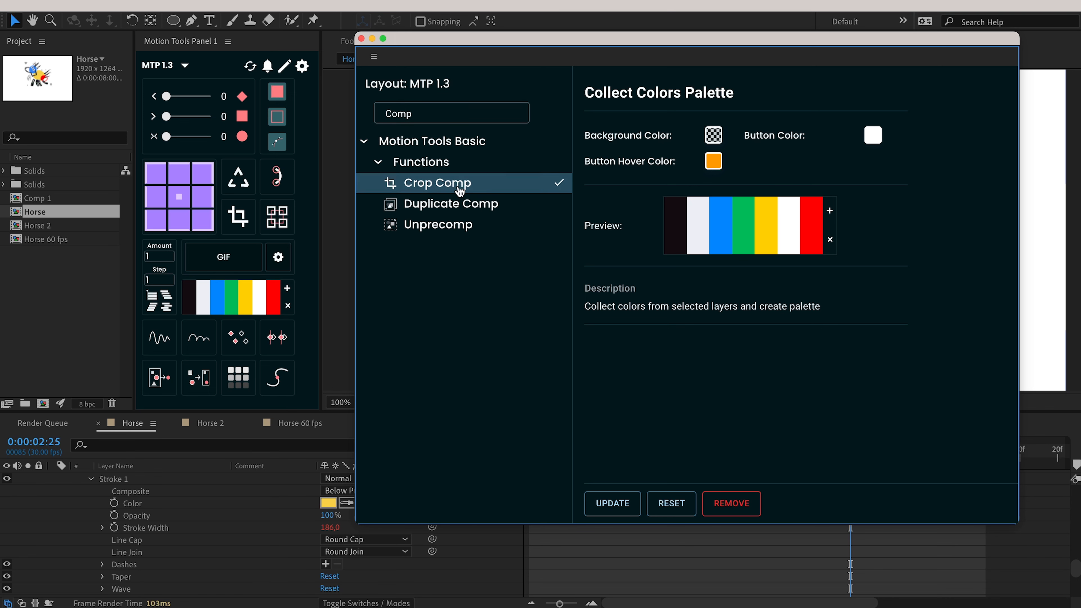
View the Crop Comp, Duplicate Comp and Unprecomp details, then clear the search.
click(460, 192)
click(462, 204)
click(464, 225)
click(464, 204)
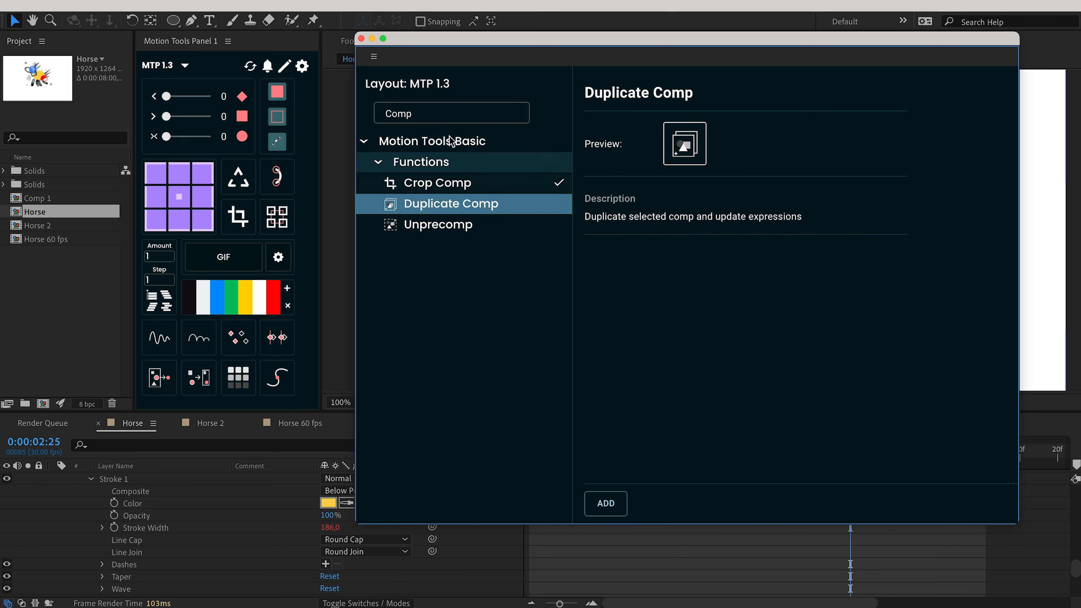
click(443, 113)
key(BackSpace)
key(BackSpace)
key(BackSpace)
key(BackSpace)
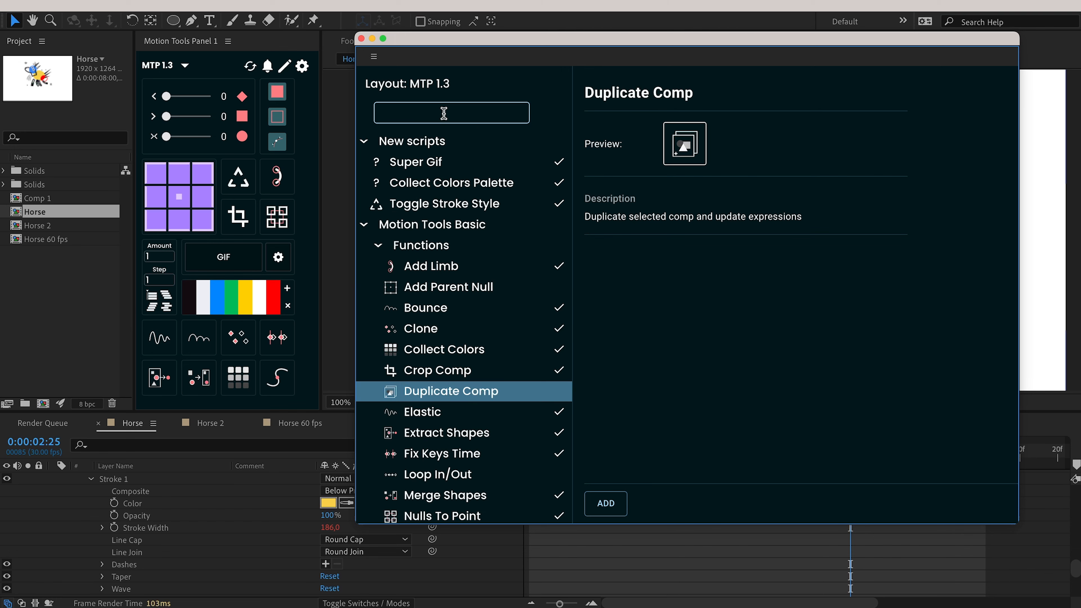
Compare settings of Collect Colors Palette, Super Gif and Toggle Stroke Style.
click(417, 182)
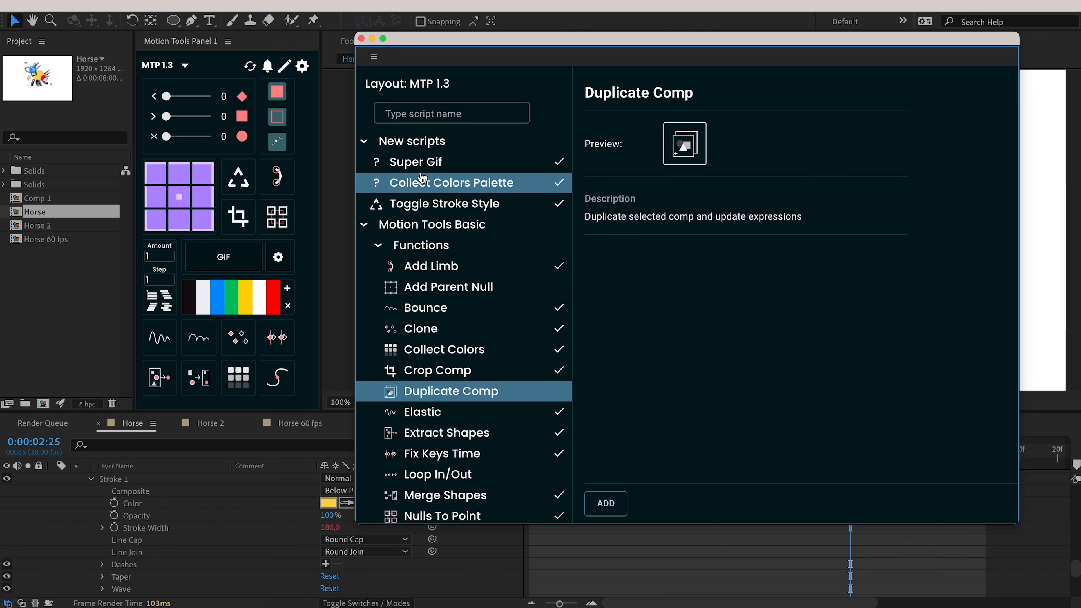
mouse_move(419, 124)
mouse_down()
mouse_move(391, 127)
mouse_move(474, 187)
mouse_move(407, 180)
mouse_up()
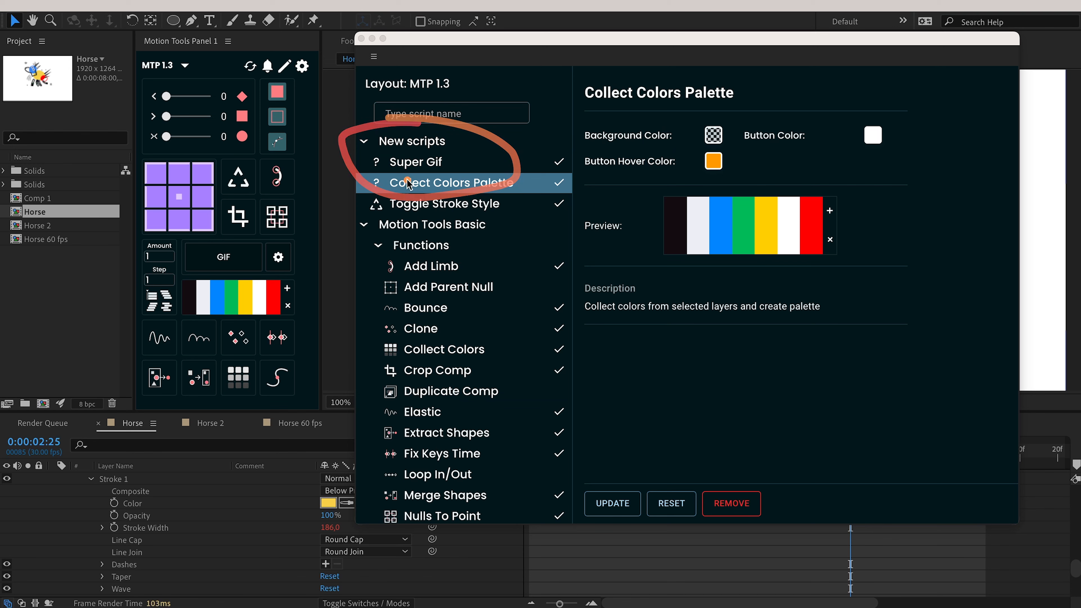
key(Escape)
click(446, 208)
click(446, 181)
click(444, 167)
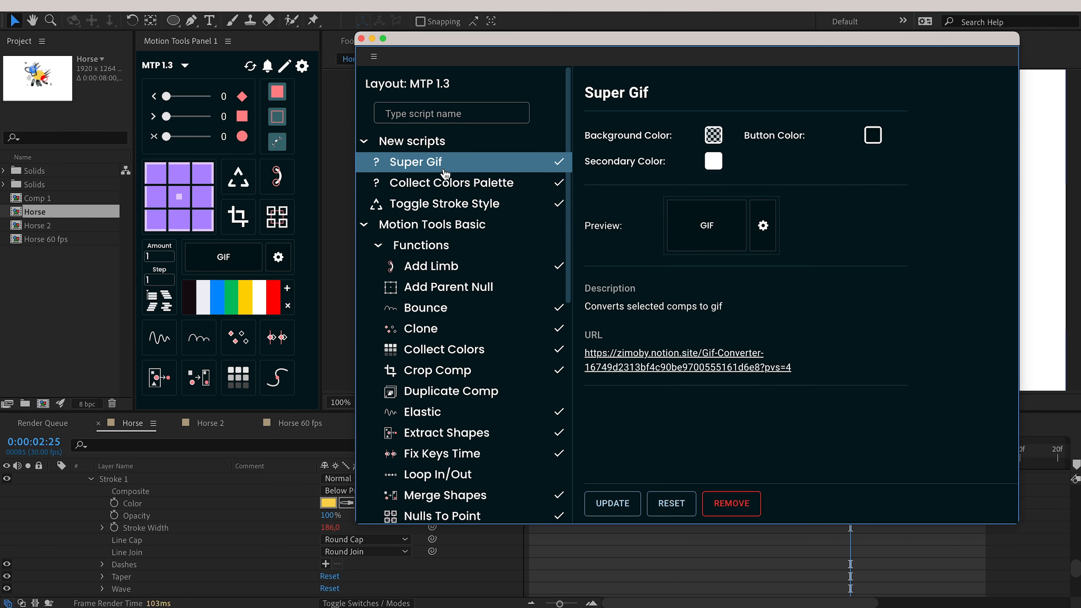
click(444, 183)
click(445, 204)
click(443, 184)
click(438, 165)
Collapse New scripts and view Add Limb, Bounce, Super Gif and Collect Colors Palette.
click(433, 146)
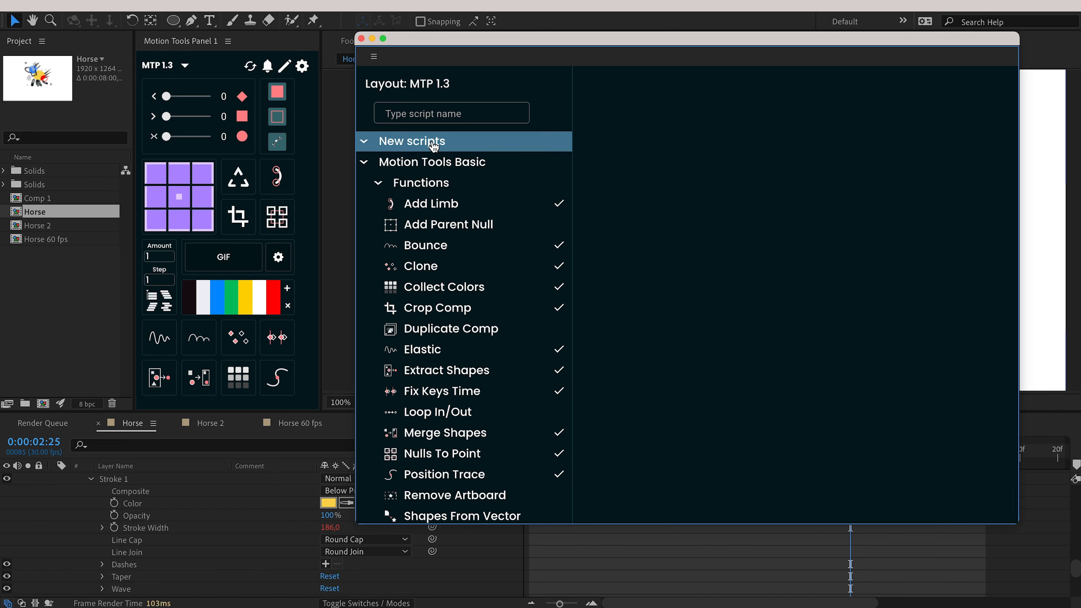
click(446, 211)
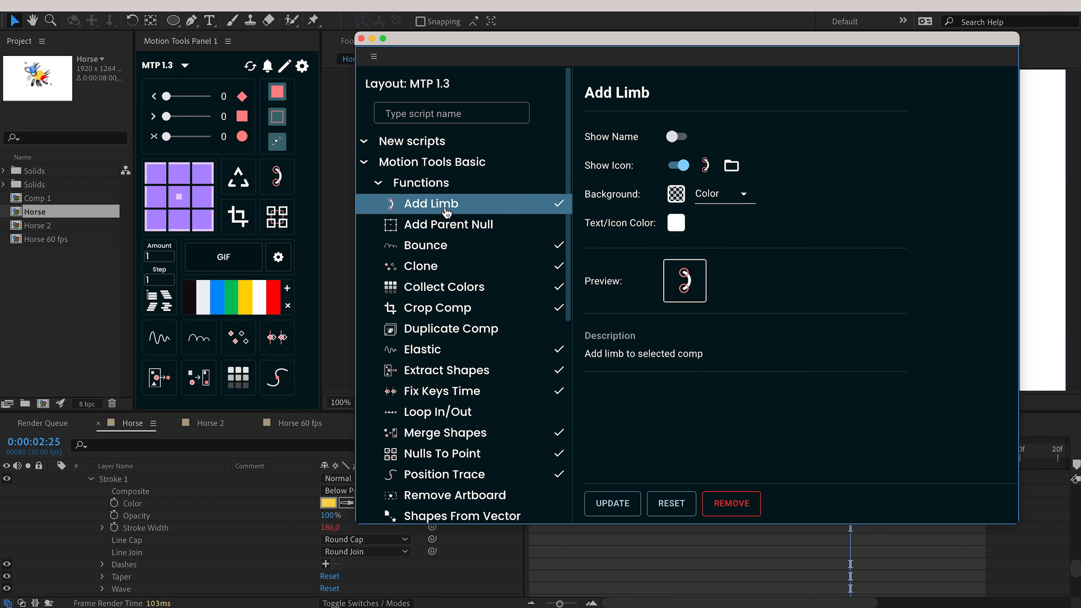
click(449, 247)
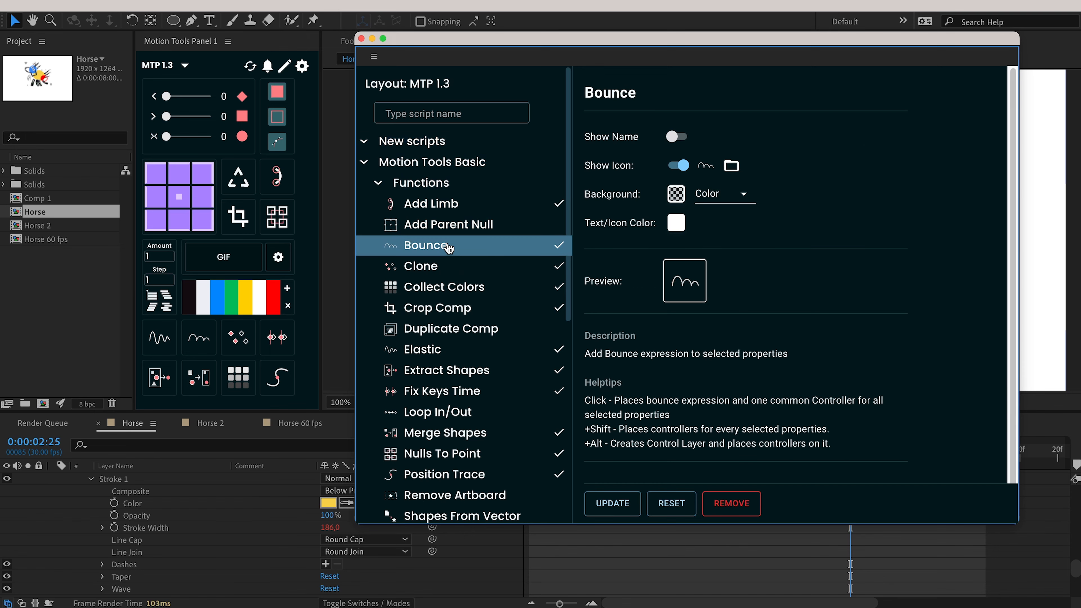
scroll(447, 272, down, 4)
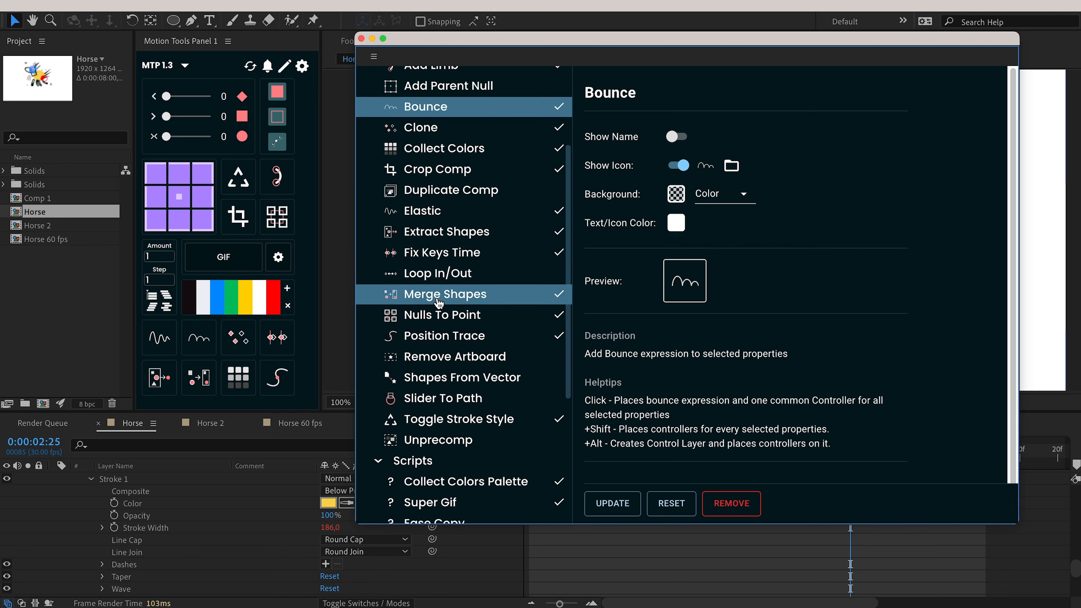
click(460, 503)
click(462, 485)
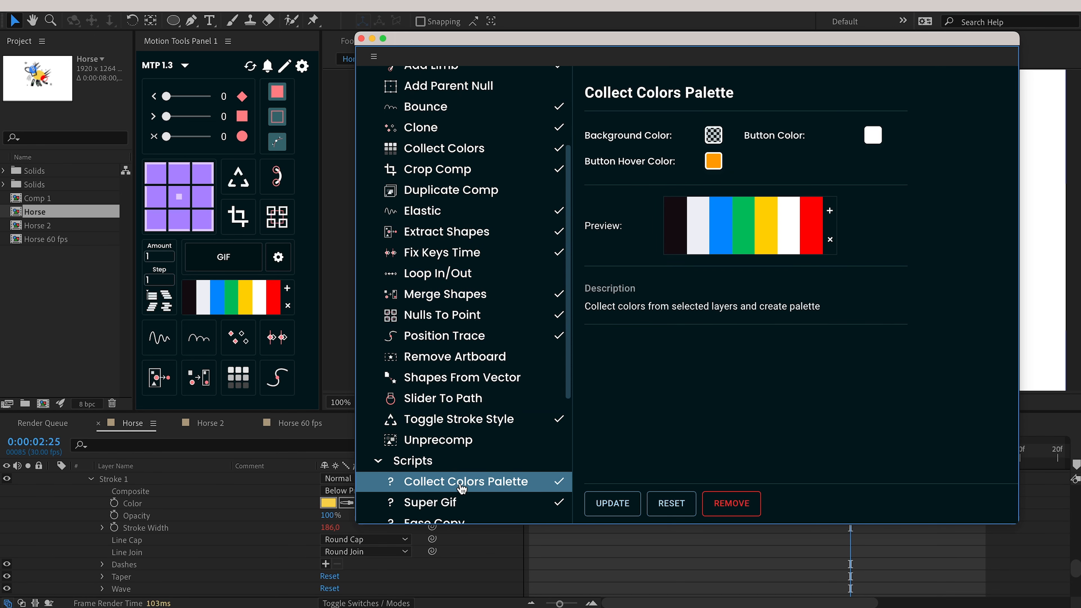
scroll(460, 358, up, 4)
View the Clone, Bounce and Add Parent Null script settings.
click(451, 266)
click(451, 245)
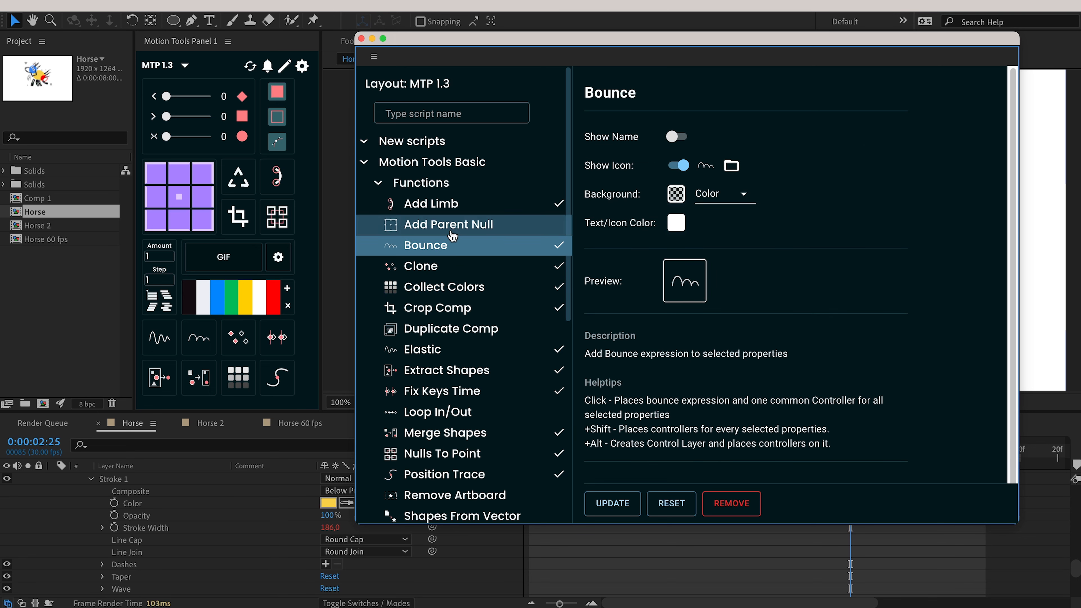
click(452, 235)
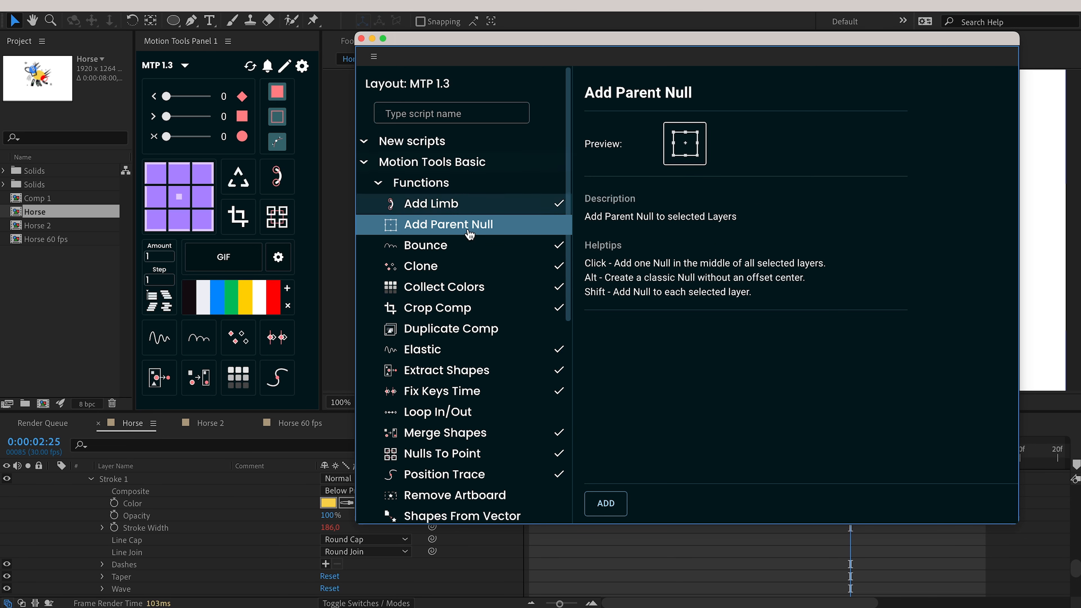
click(434, 245)
click(455, 230)
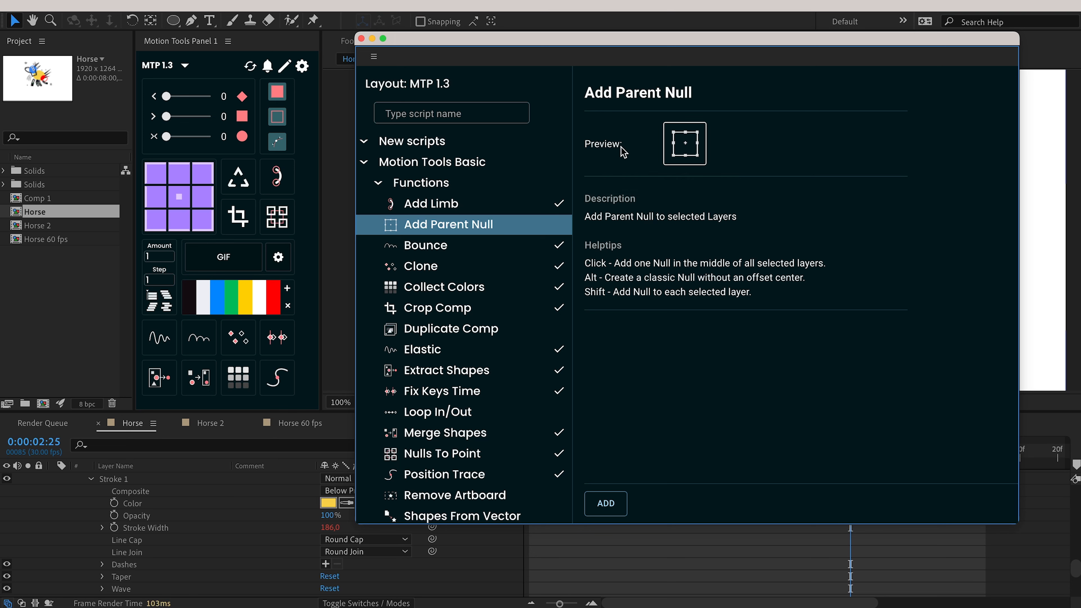
mouse_move(633, 237)
mouse_down()
mouse_move(567, 266)
mouse_move(701, 309)
mouse_move(731, 219)
mouse_up()
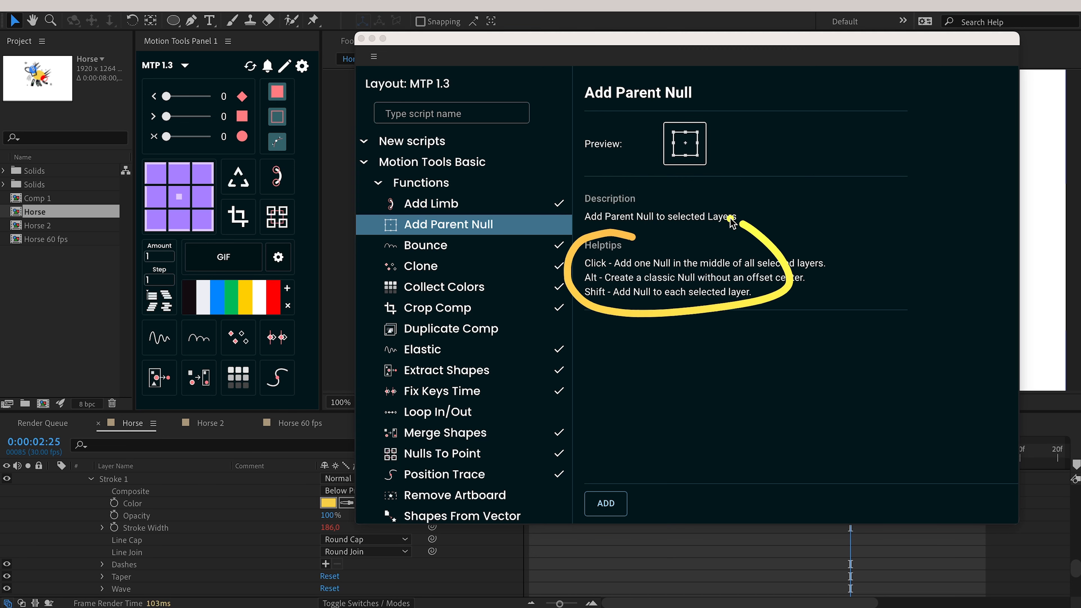
Read Collect Colors' full description, collapse Motion Tools Basic, and select Script Template.
click(451, 289)
click(514, 315)
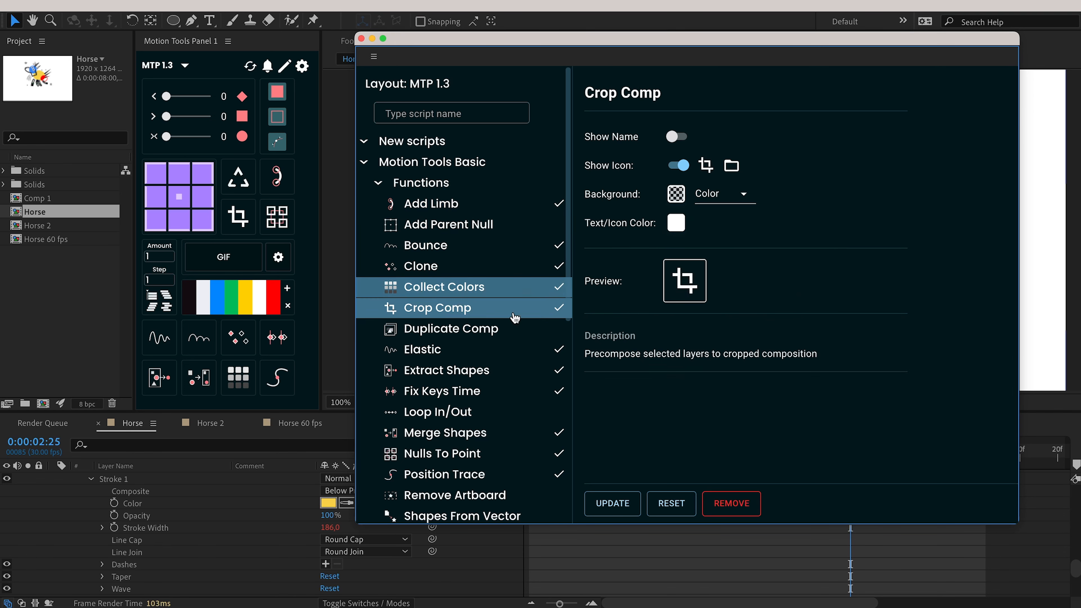
click(603, 413)
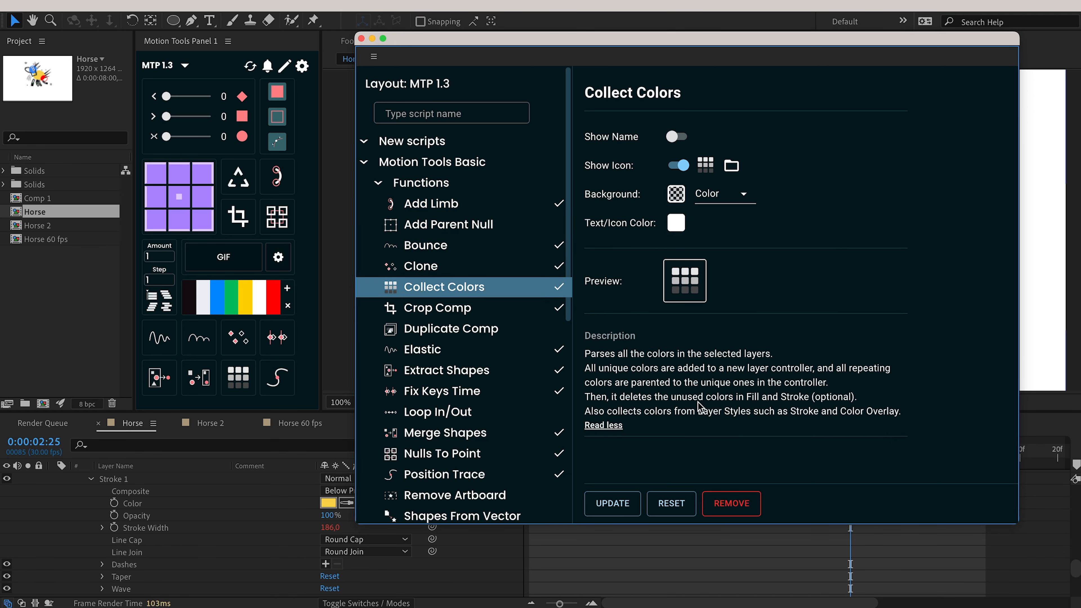
click(446, 169)
click(433, 250)
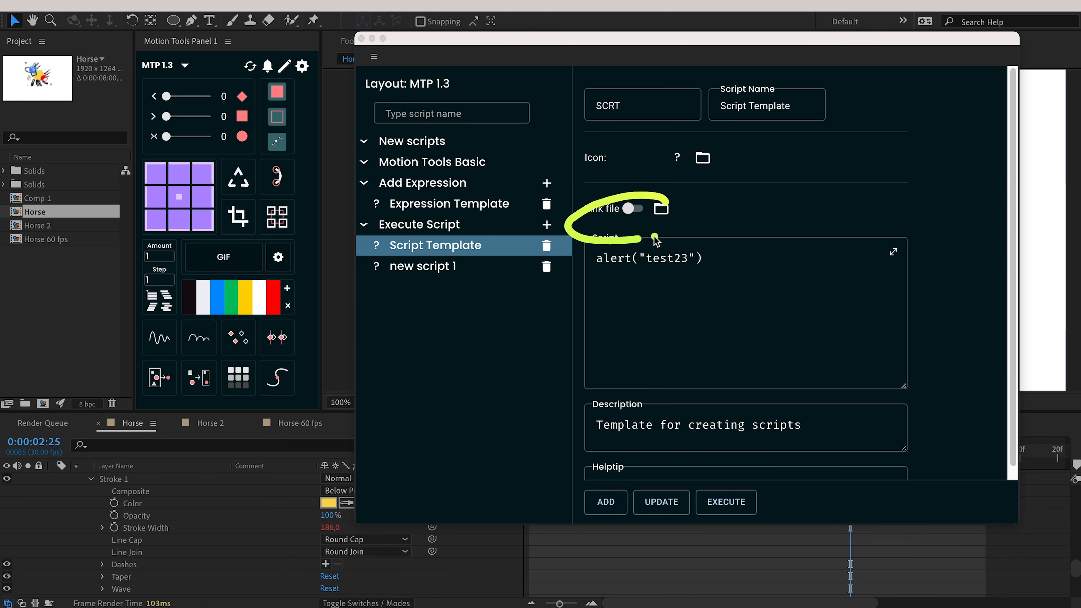
Link Script Template to path_test_v1.0.3.jsx and save the change.
click(661, 209)
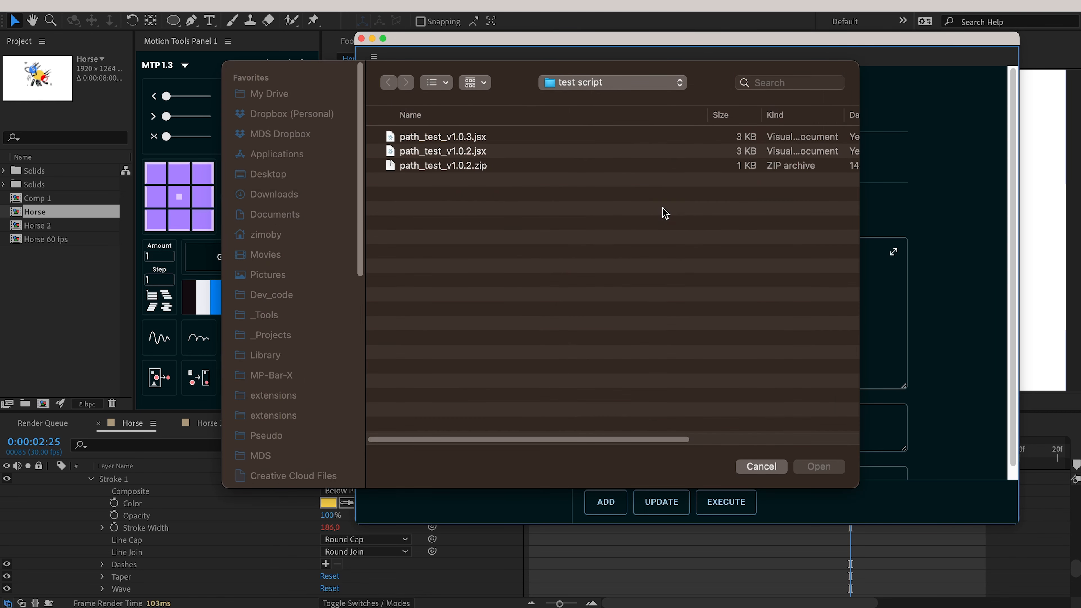
click(494, 137)
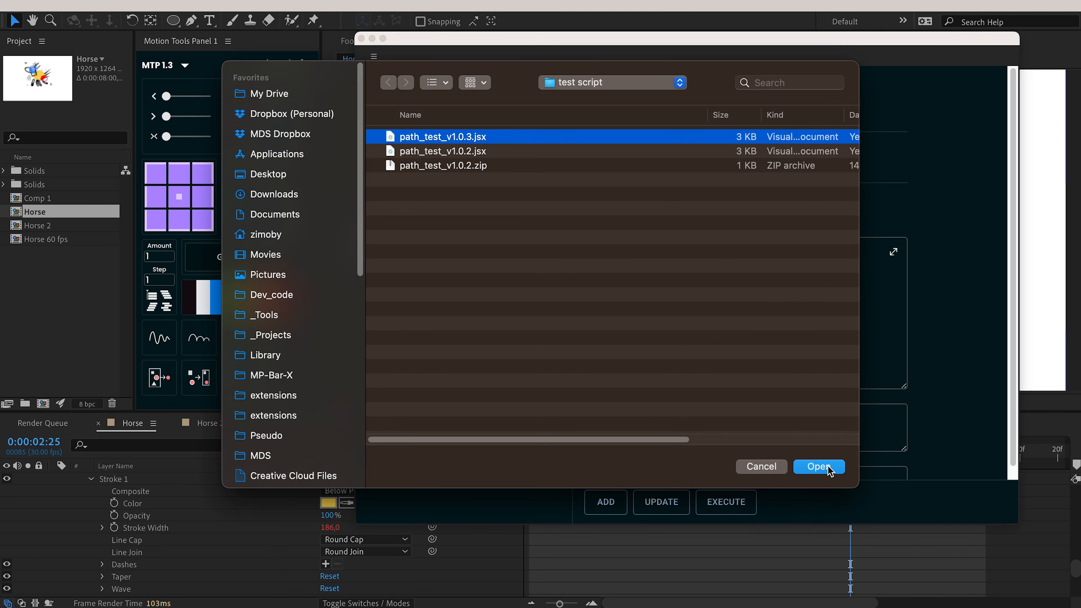
click(831, 471)
click(679, 503)
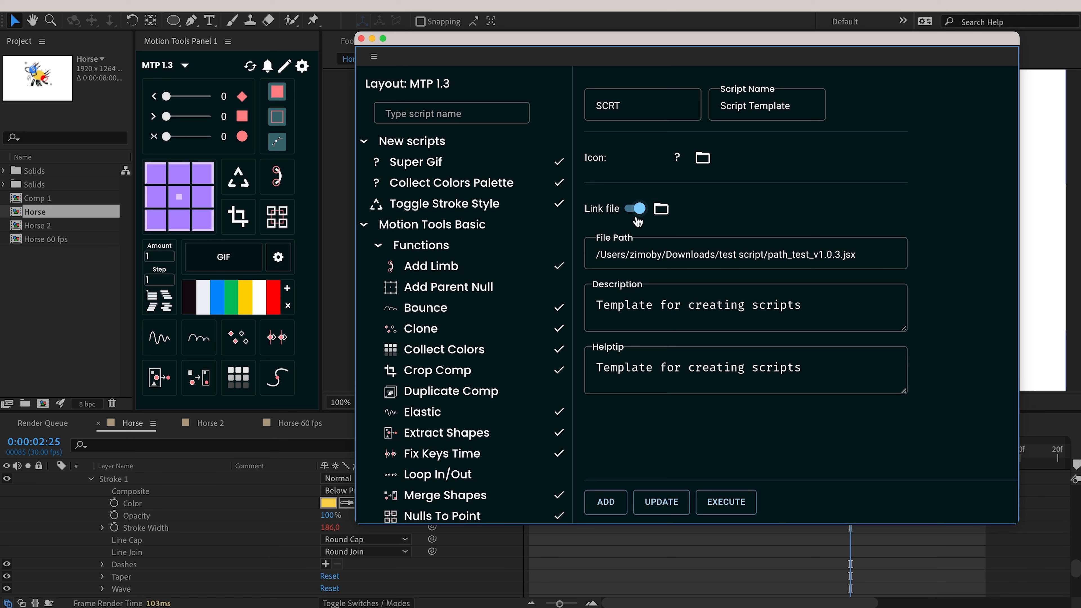
Toggle Link file off and on, then test-run the linked script and dismiss its alert.
click(635, 209)
click(634, 209)
click(725, 502)
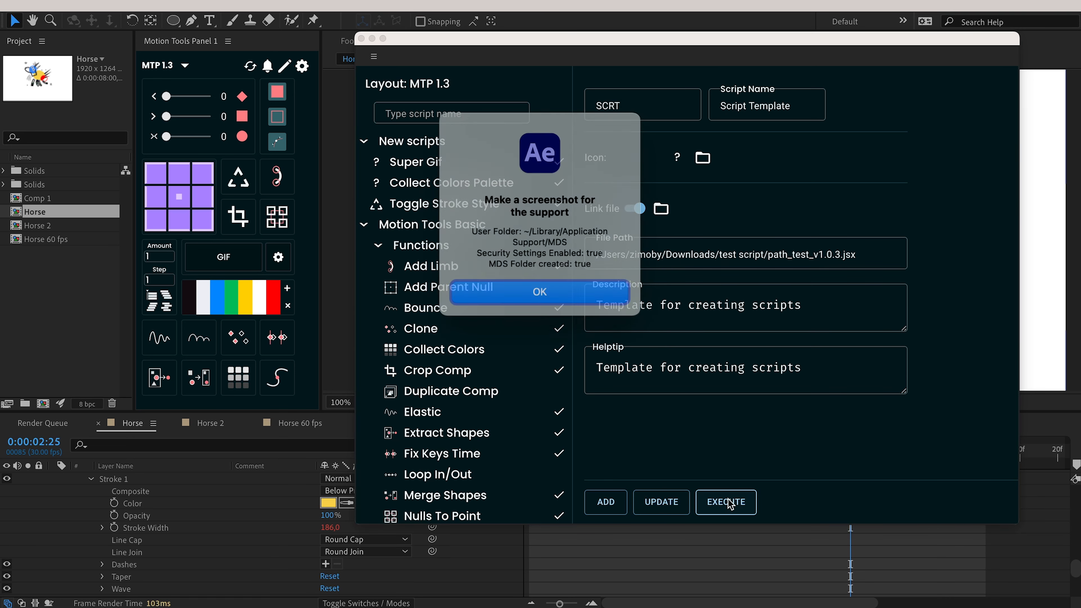
click(603, 294)
Test-run the inline code's test23 alert, then relink the external file.
click(634, 209)
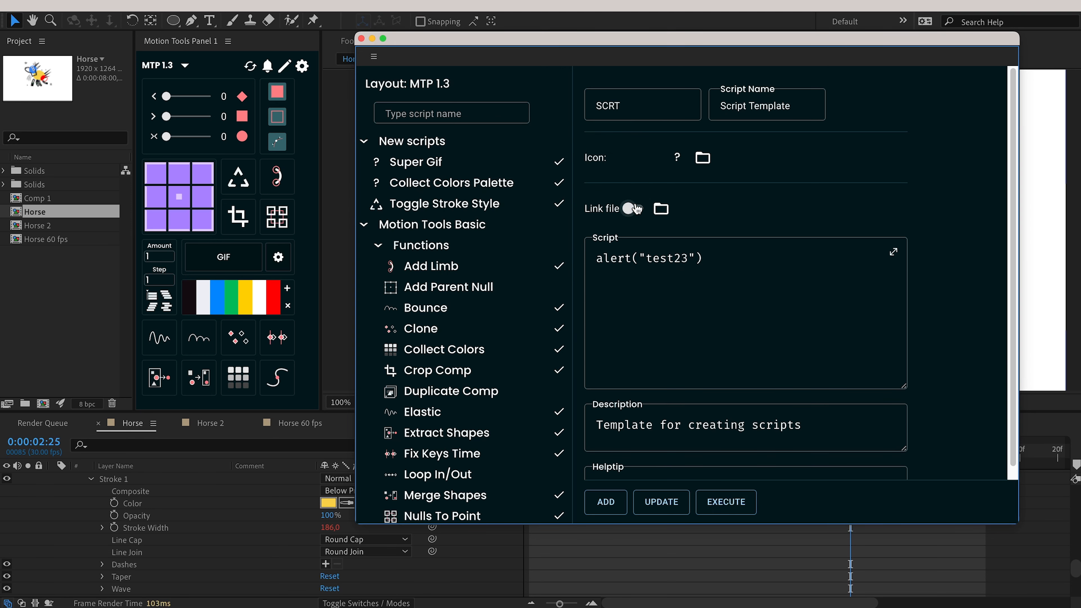
click(679, 496)
click(702, 499)
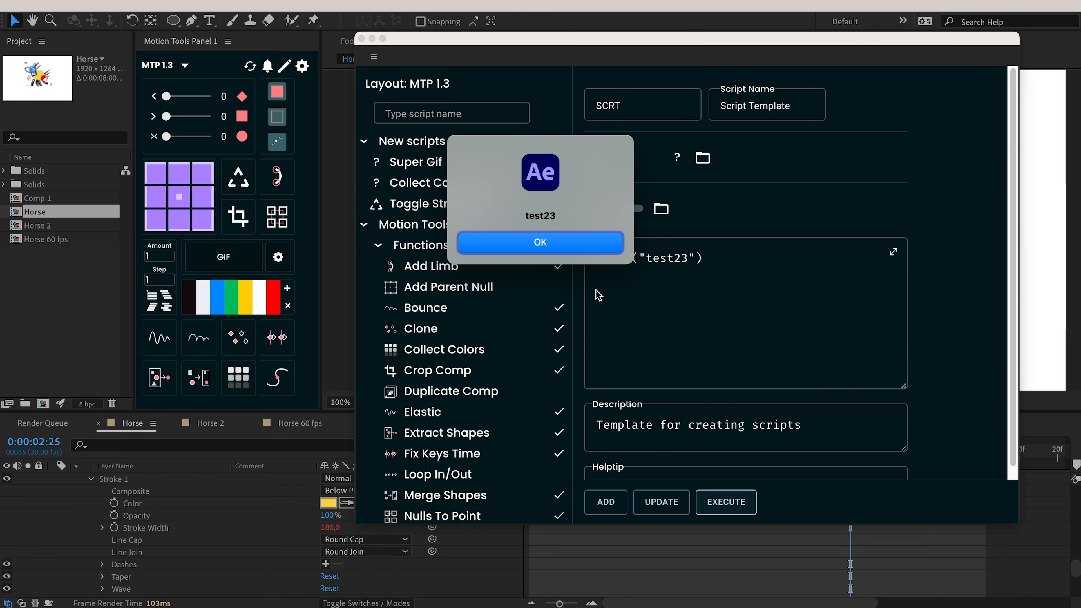
click(587, 243)
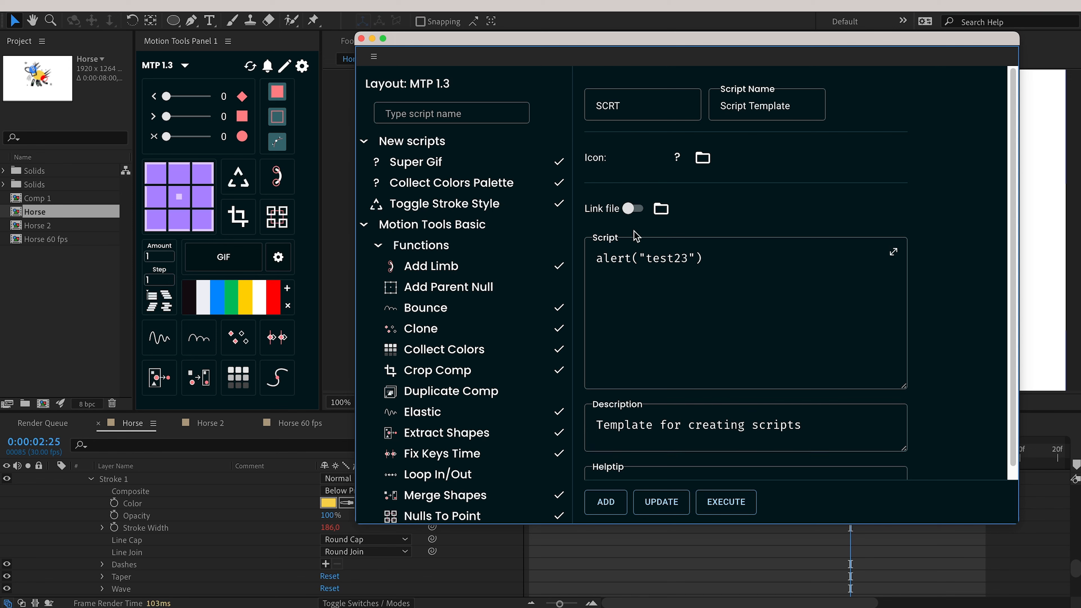
click(633, 208)
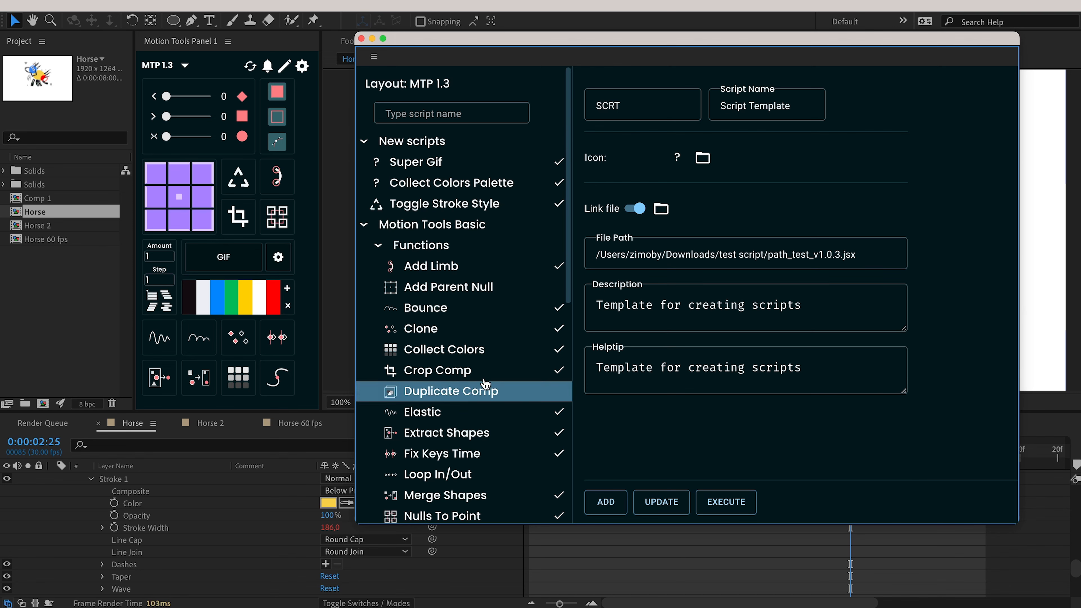
Open Expression Template and expand then shrink its expression editor.
scroll(498, 397, down, 10)
click(438, 434)
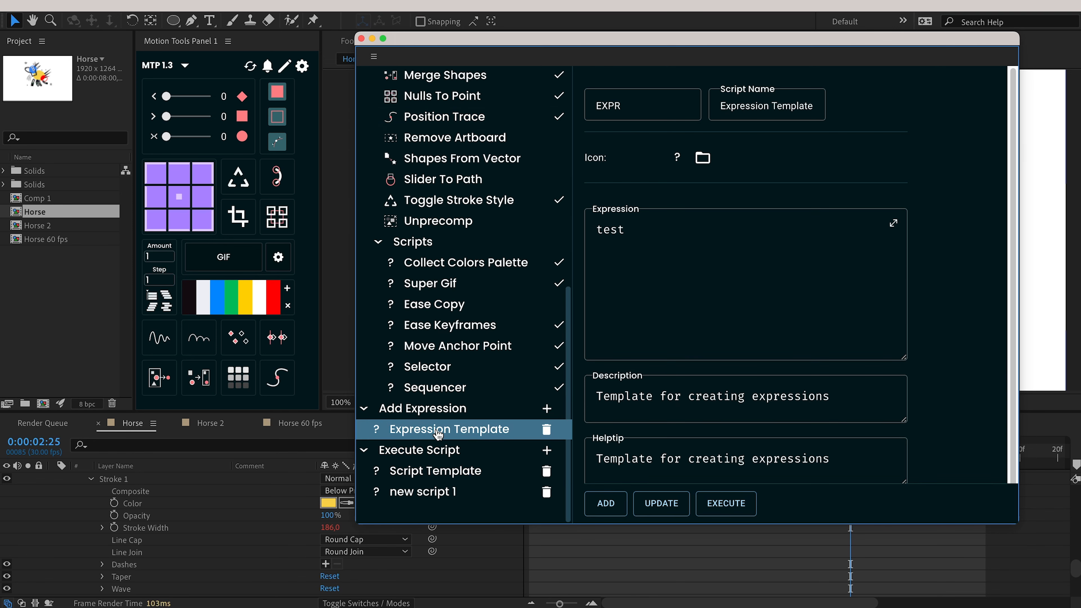
click(895, 222)
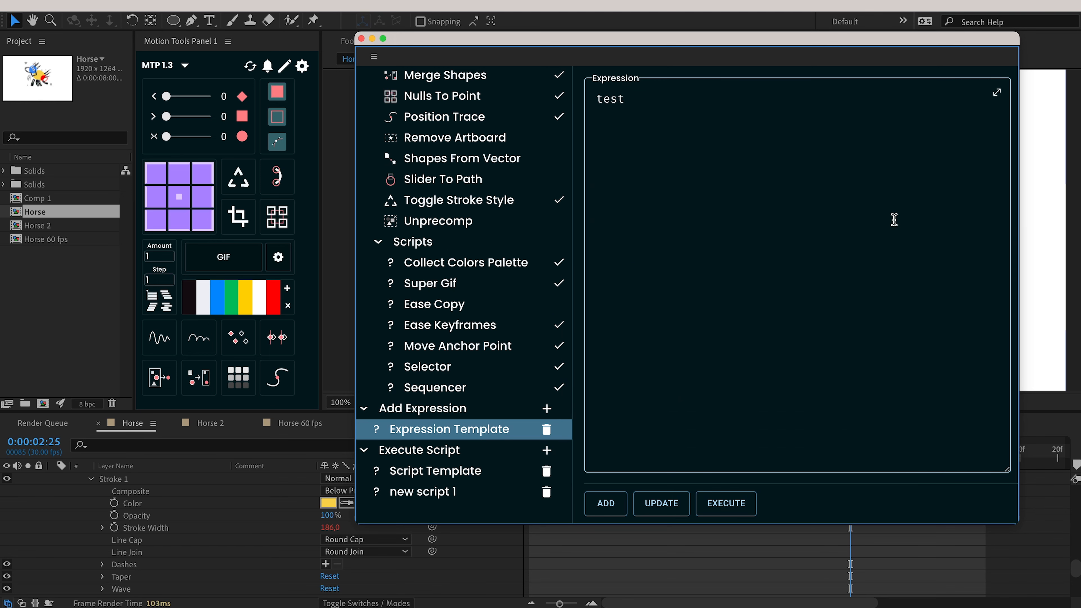
click(997, 92)
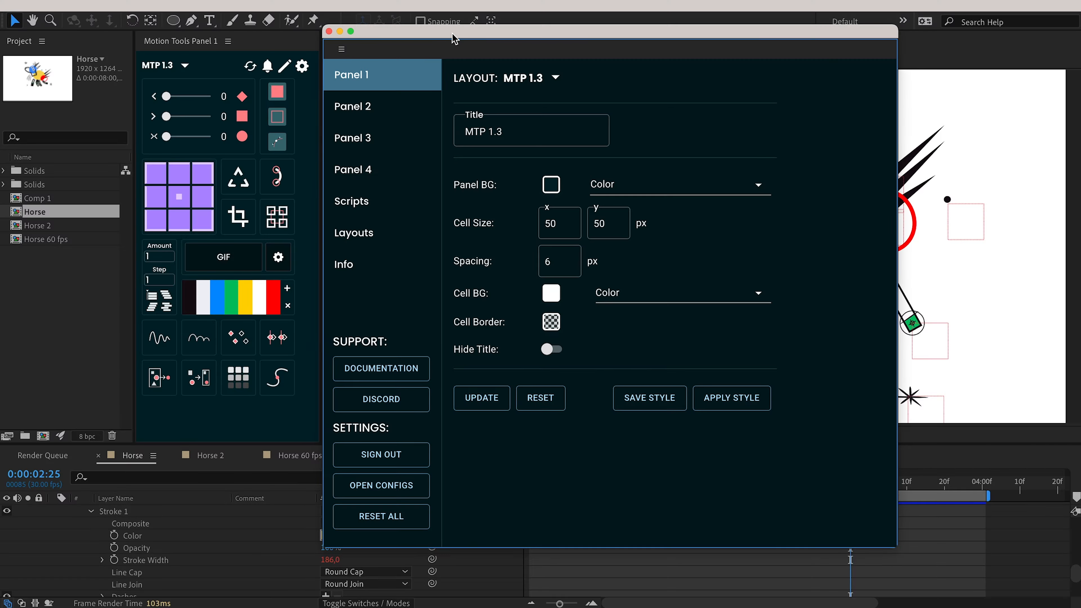
Set Panel BG to Gradient with a 45° angle and apply it.
drag(453, 37, 469, 38)
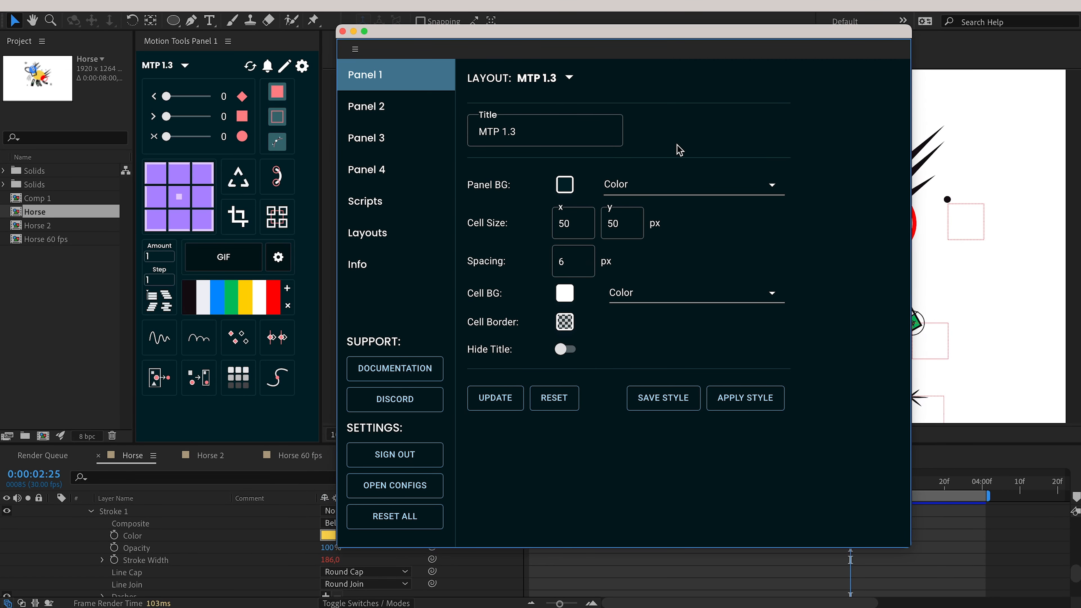
click(666, 186)
click(649, 217)
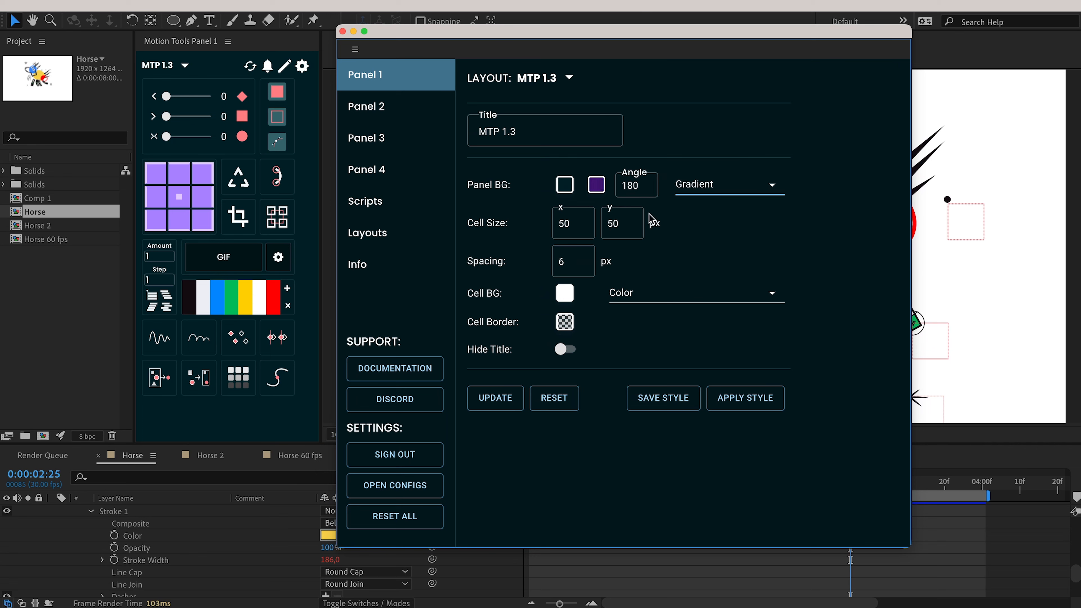
click(496, 398)
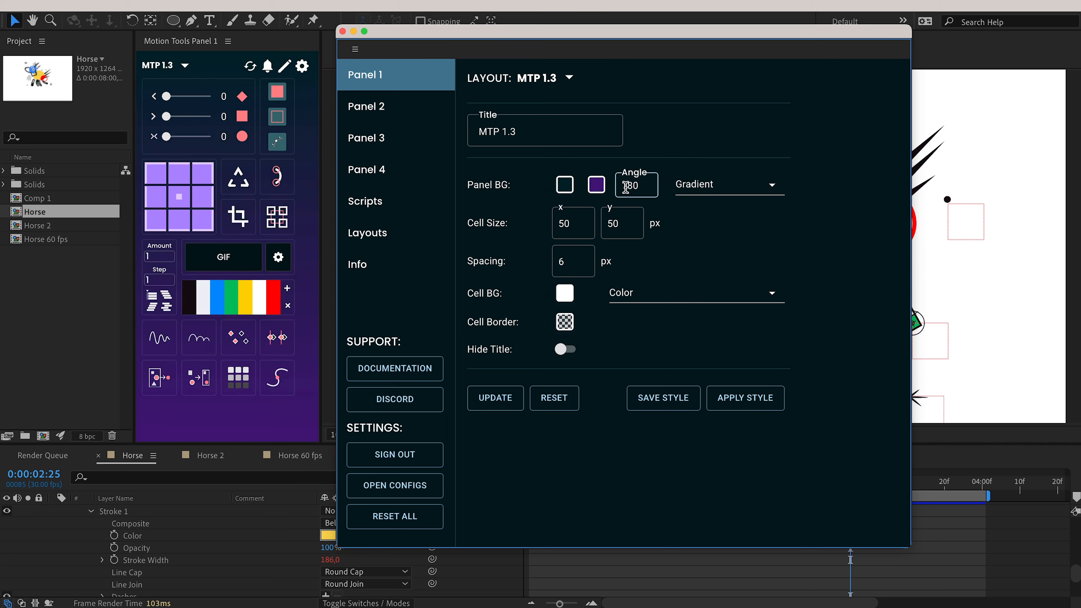
text(45)
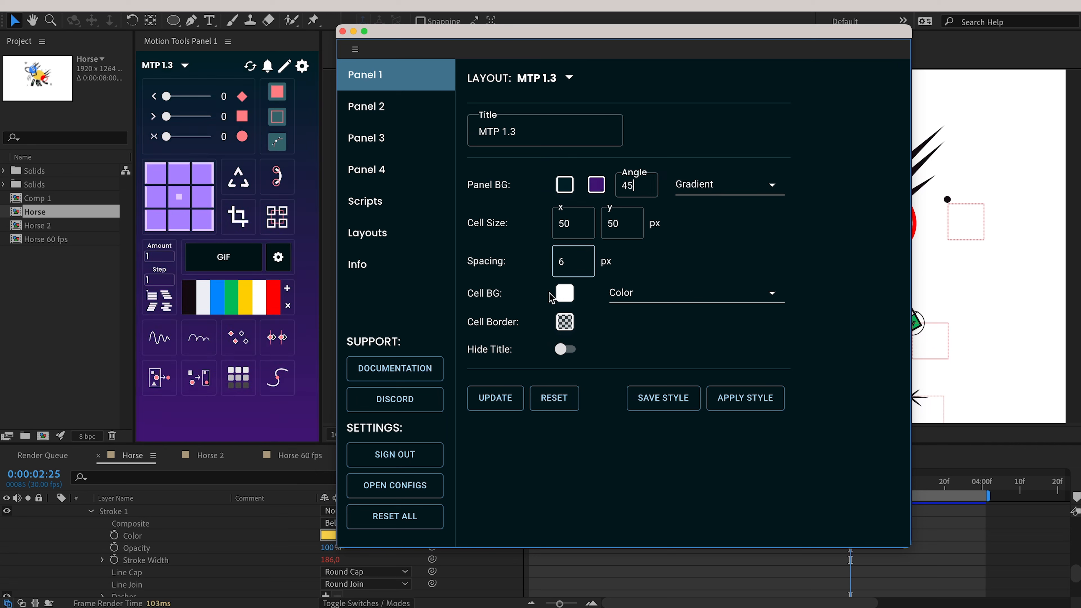
click(496, 400)
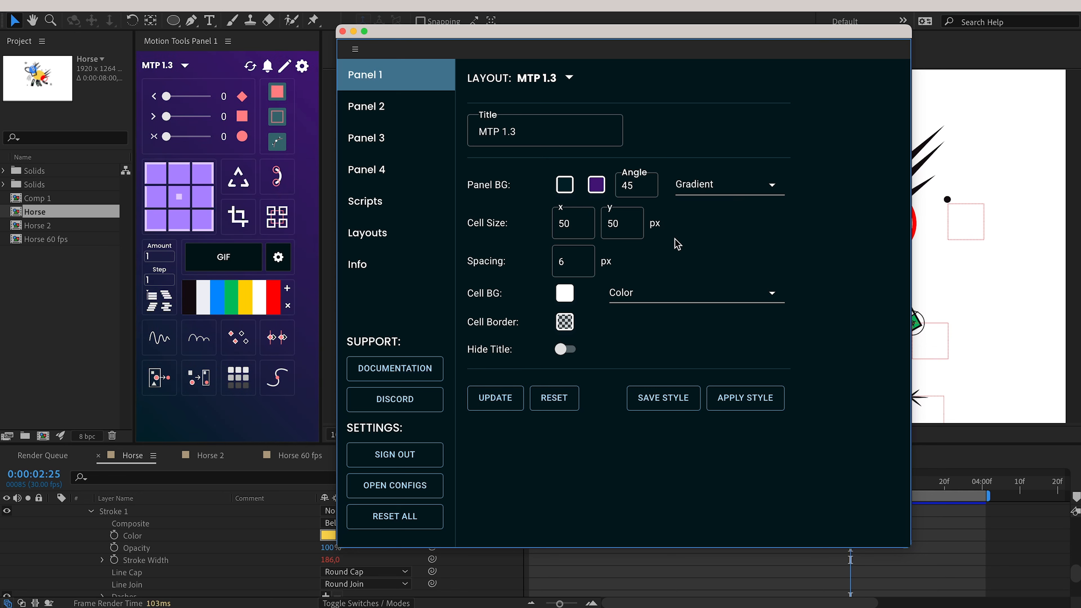
Try the After Effects color background, then a solid Color background.
click(713, 187)
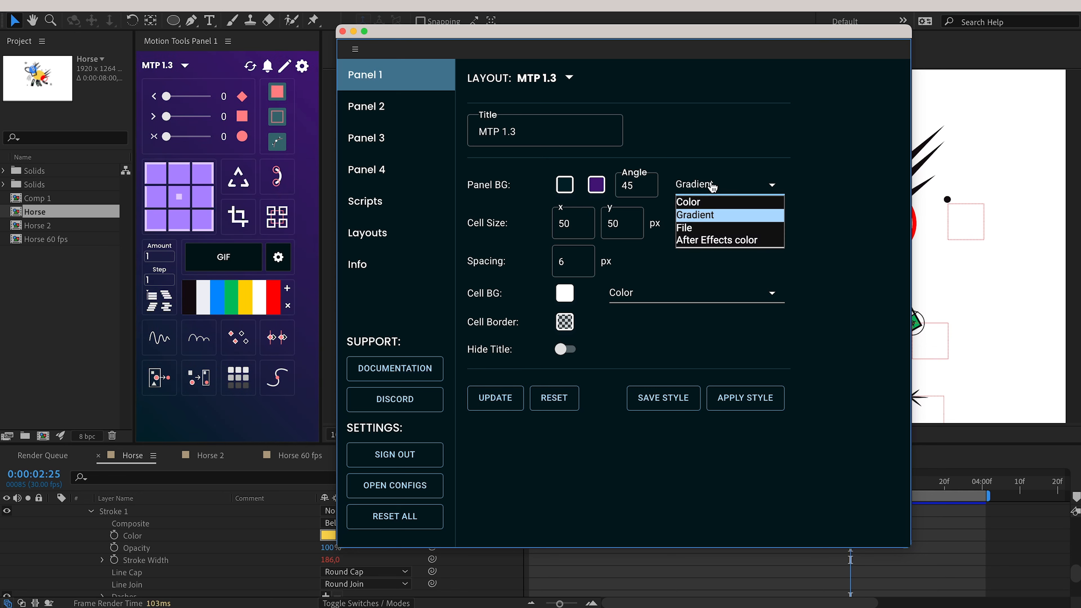
click(725, 241)
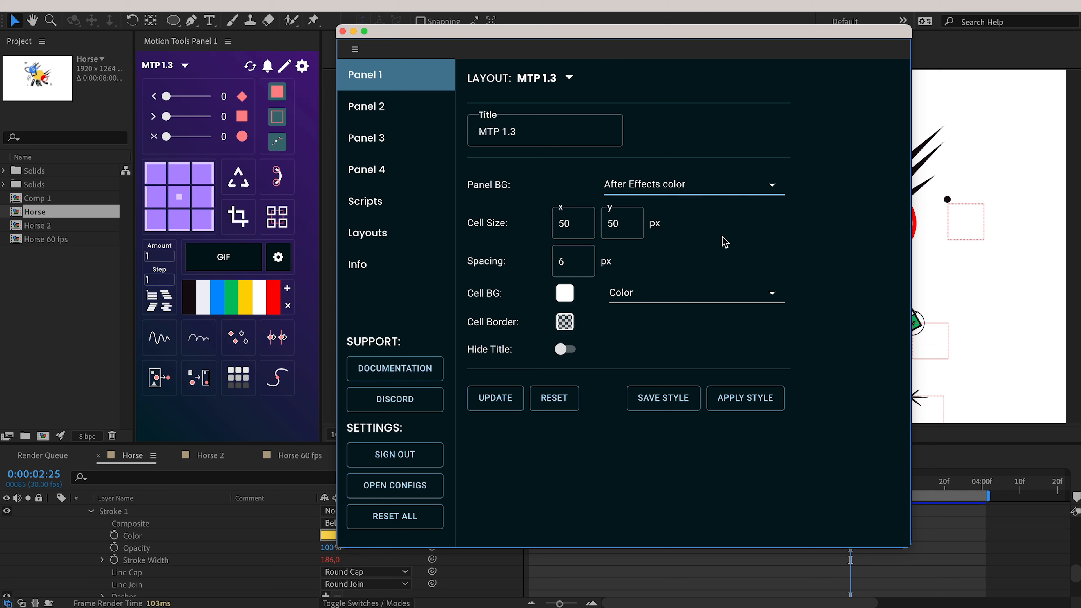
click(504, 399)
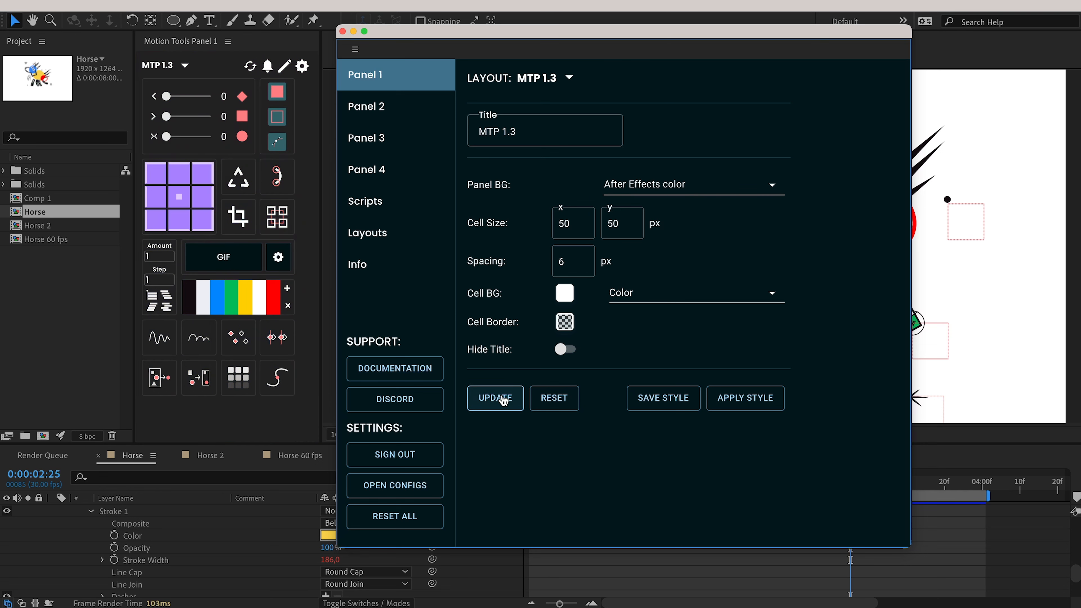
click(705, 190)
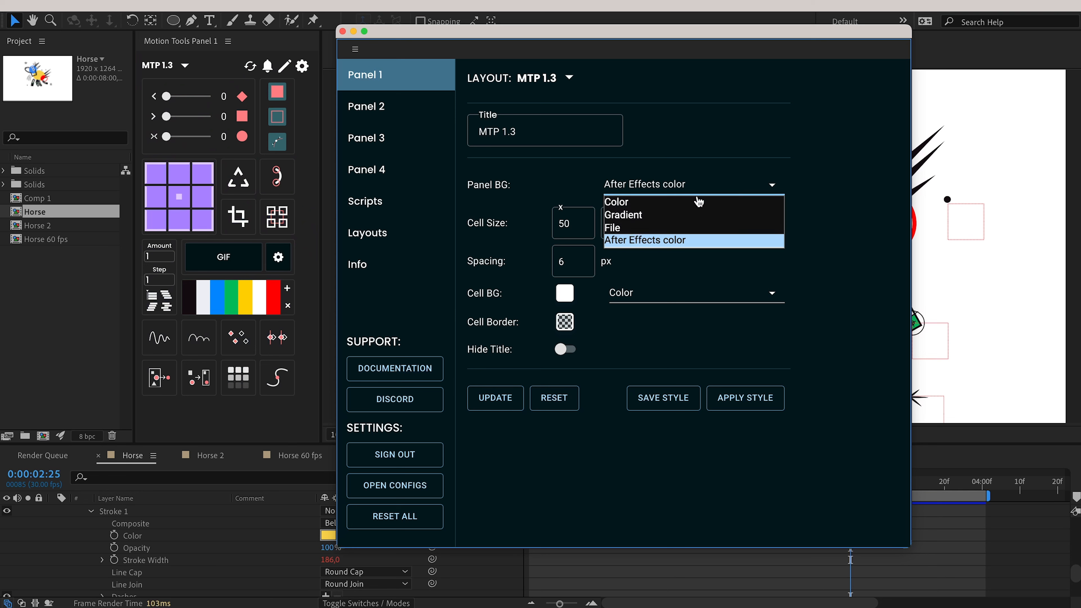
click(699, 202)
click(504, 398)
Switch Panel BG back to Gradient and apply it again.
click(679, 189)
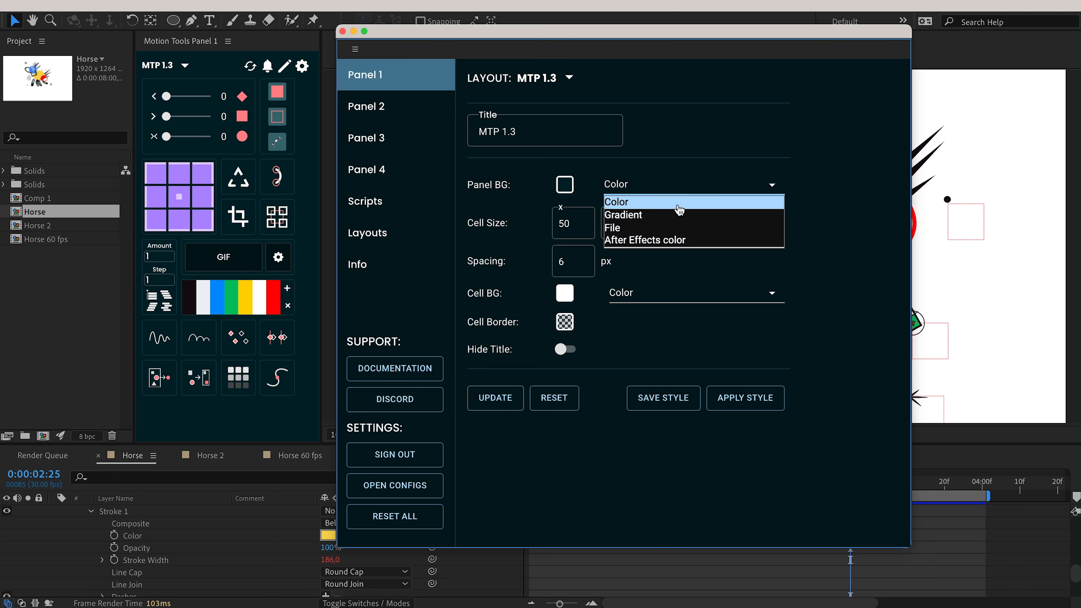
click(679, 215)
click(502, 399)
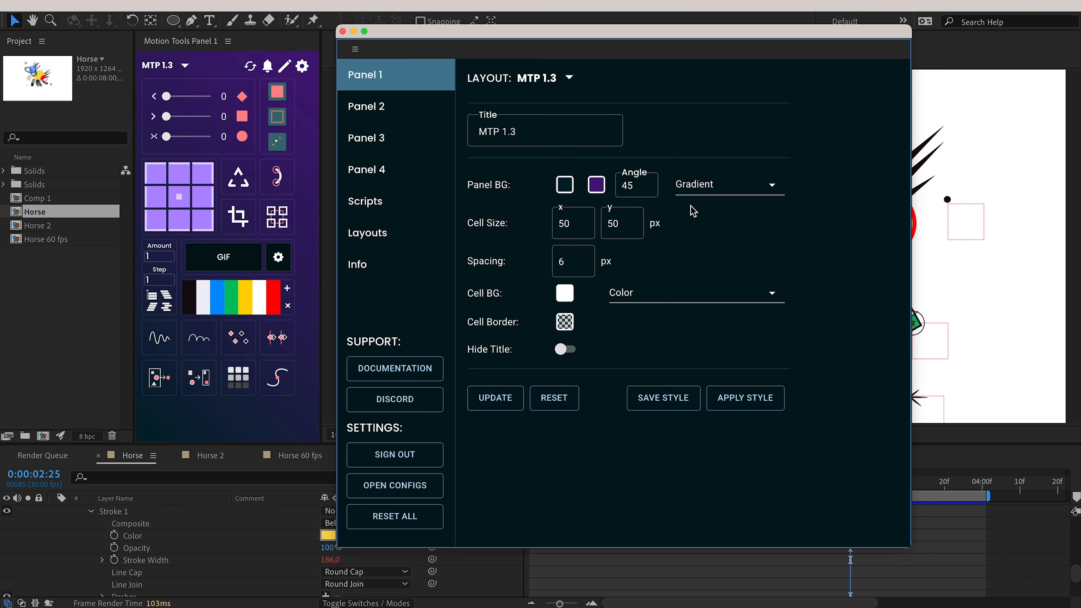
click(707, 186)
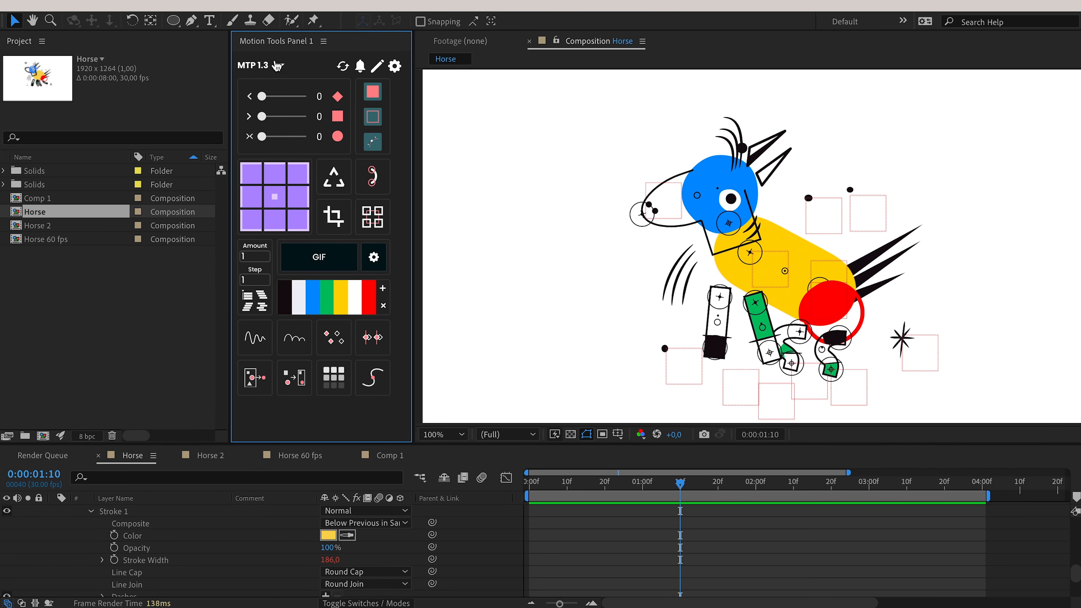
Open and close the MTP 1.3 layout and panel menus, then play the Horse composition.
click(277, 65)
click(277, 64)
key(super+Tab)
key(super+Tab)
key(super+Tab)
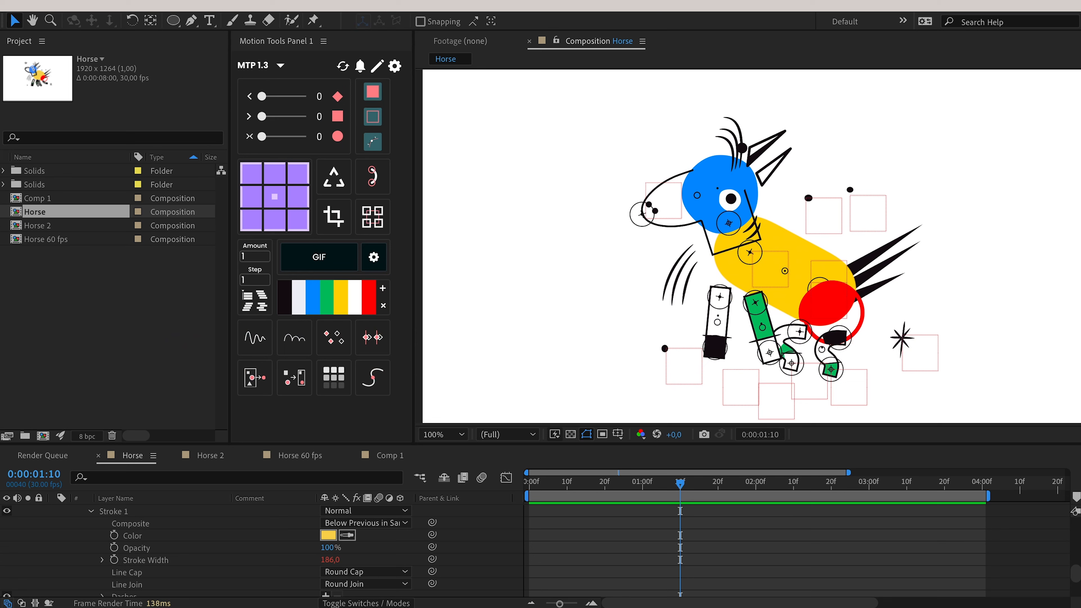
click(278, 45)
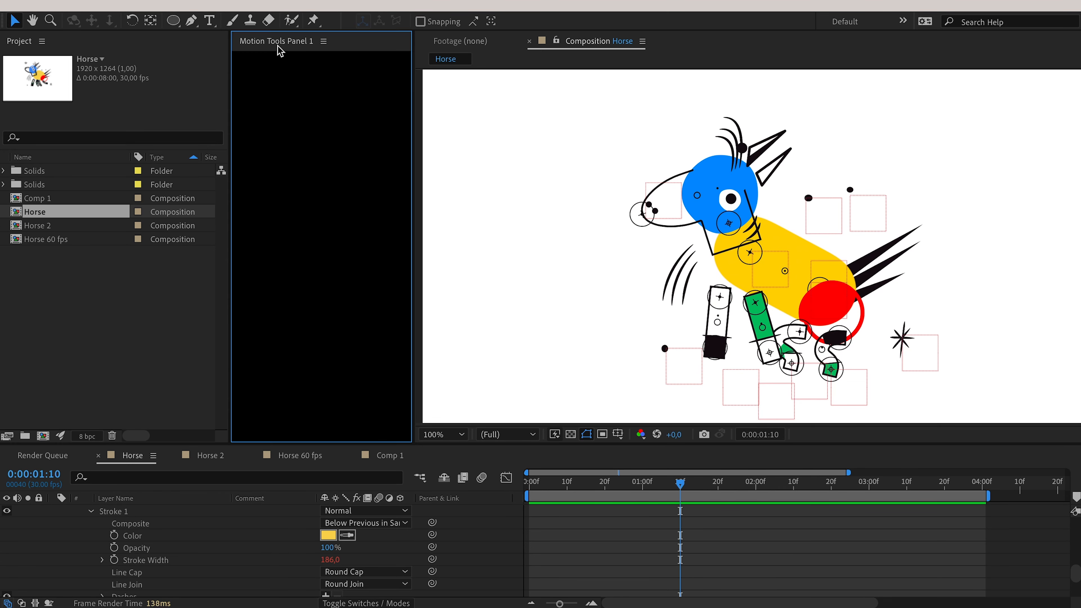
click(323, 41)
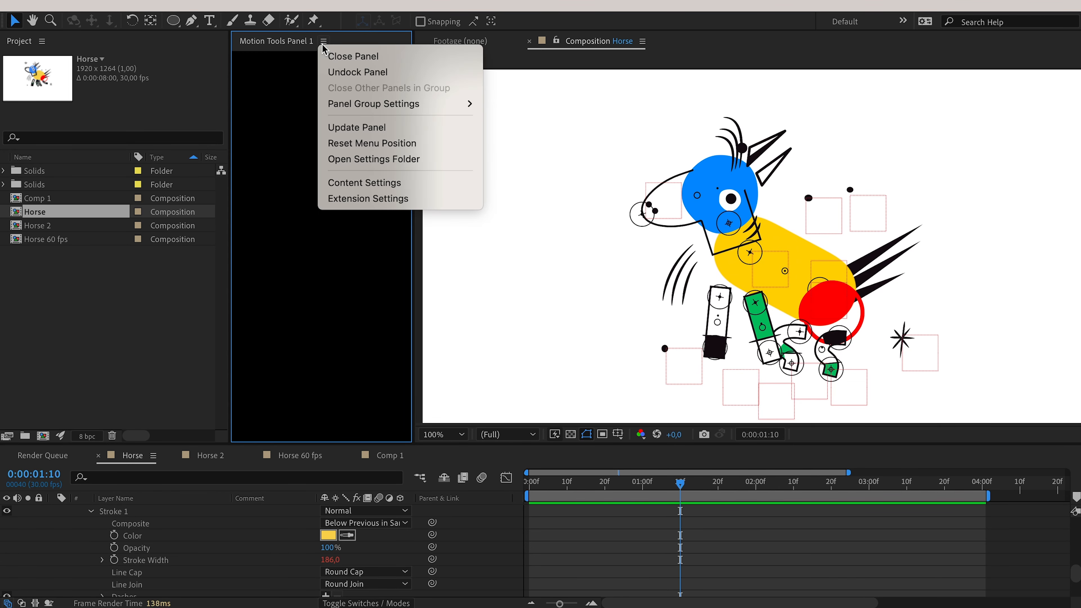
click(313, 43)
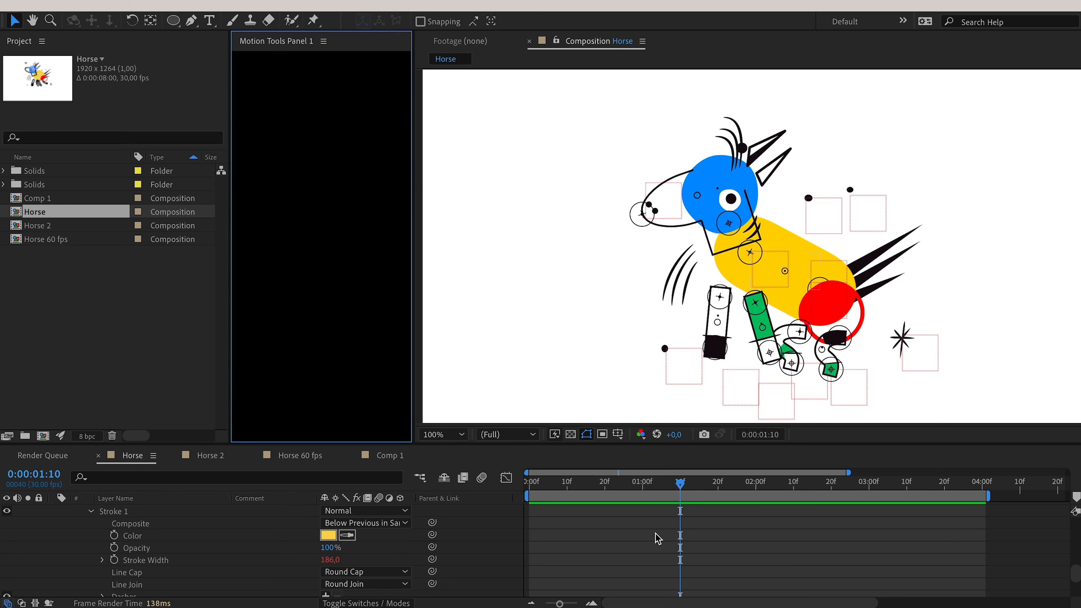
key(space)
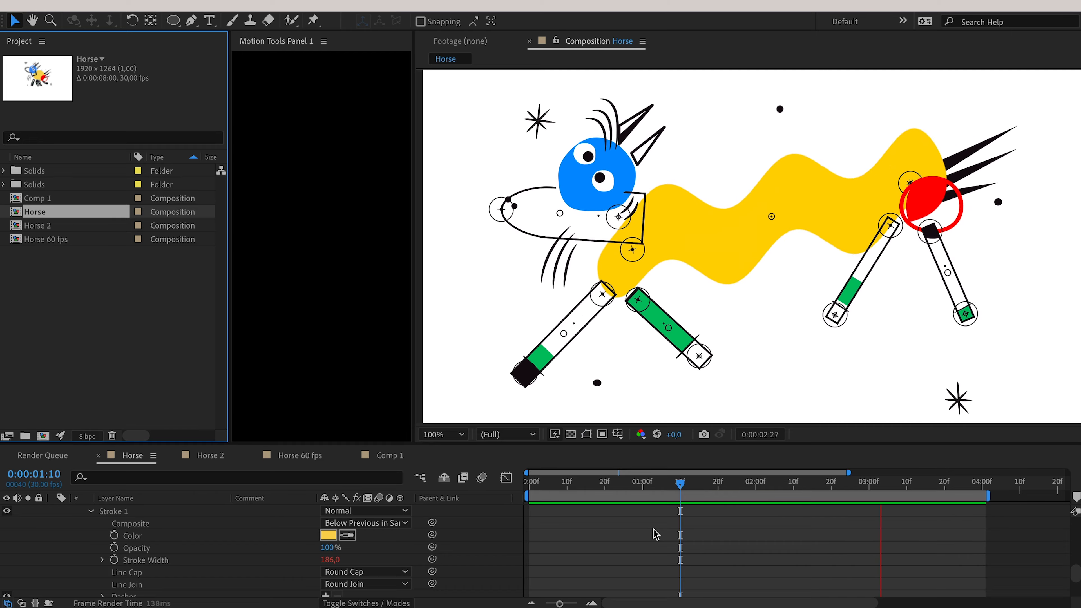